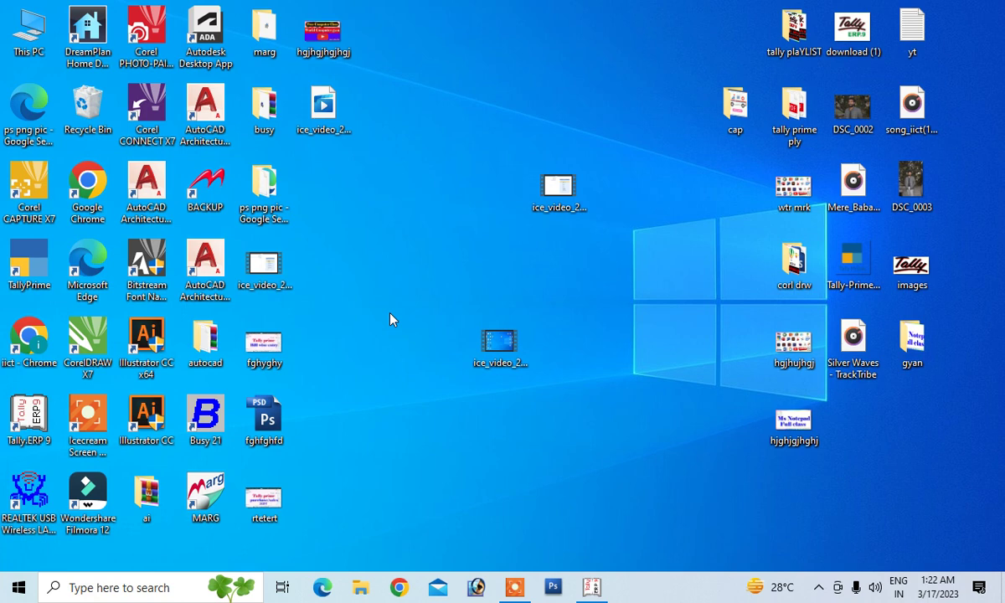
# Launch Excel from the Windows Run dialog with the command excel
pyautogui.press('super+r')
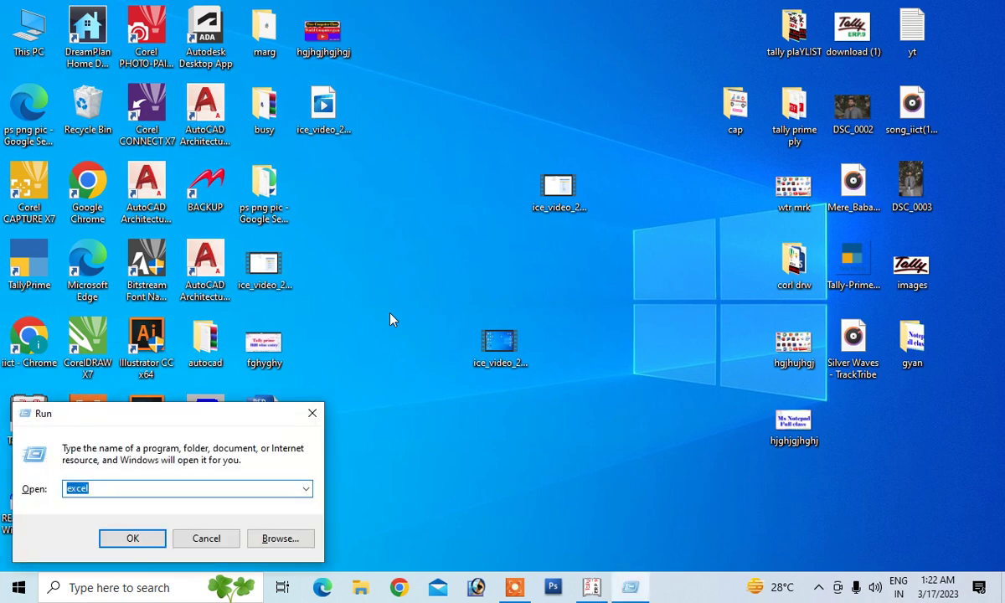
pyautogui.press('Return')
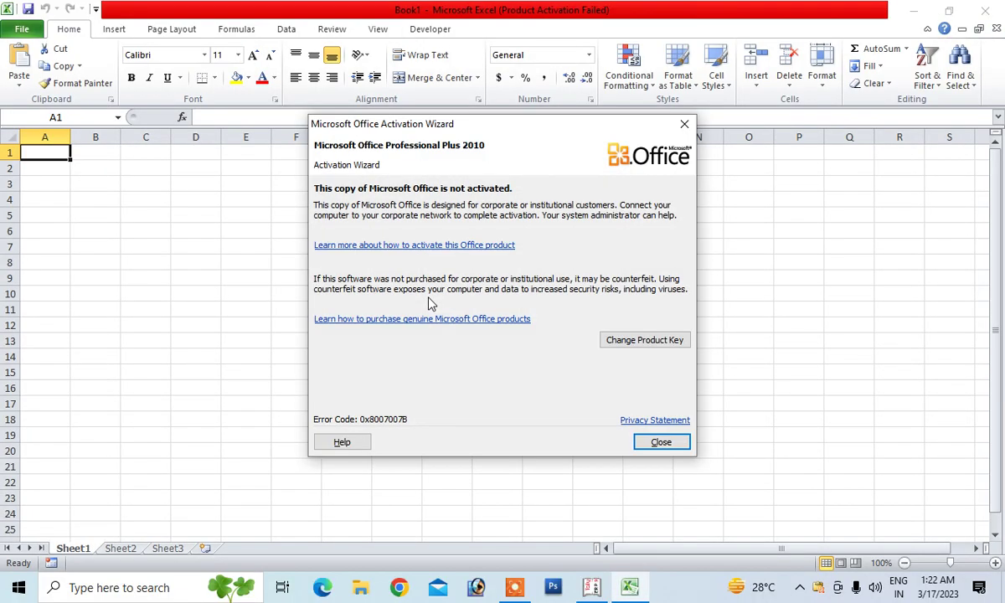
# Close the Office activation notice and preview the available border styles
pyautogui.click(685, 124)
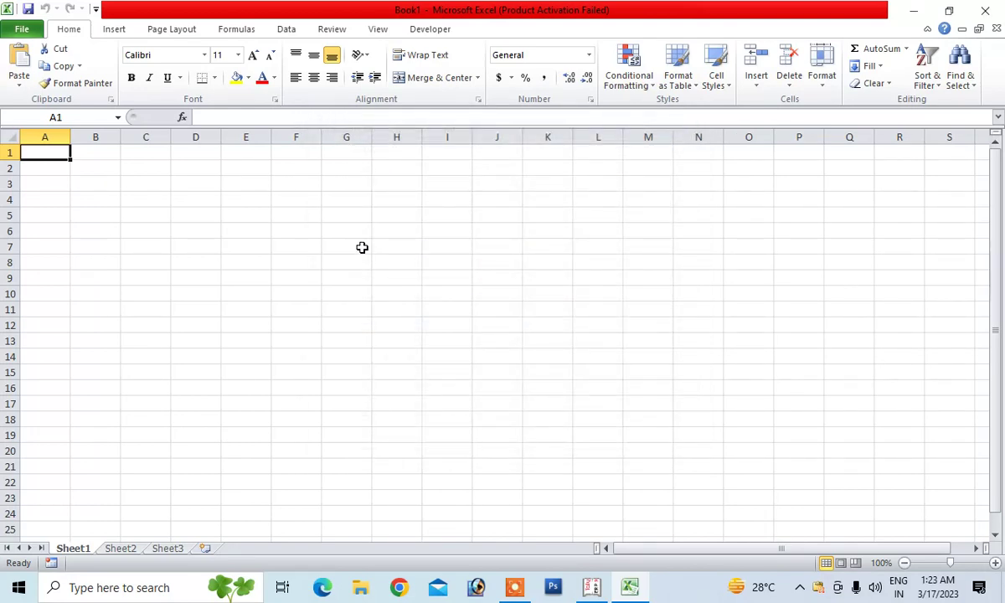
pyautogui.click(214, 77)
pyautogui.click(156, 202)
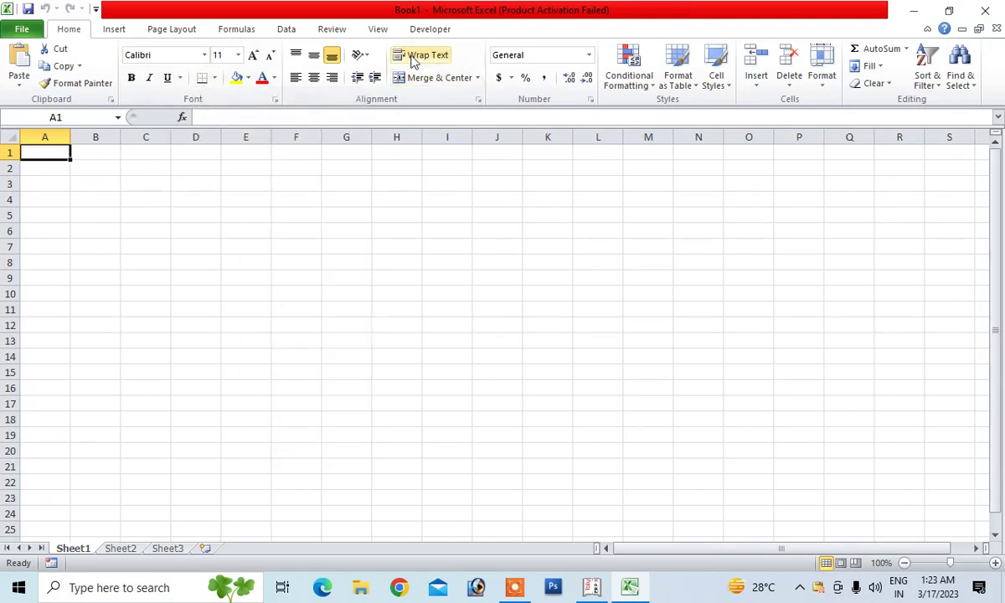
# Turn off Gridlines on the View tab, then try selecting D2:J20 on the plain sheet
pyautogui.click(376, 30)
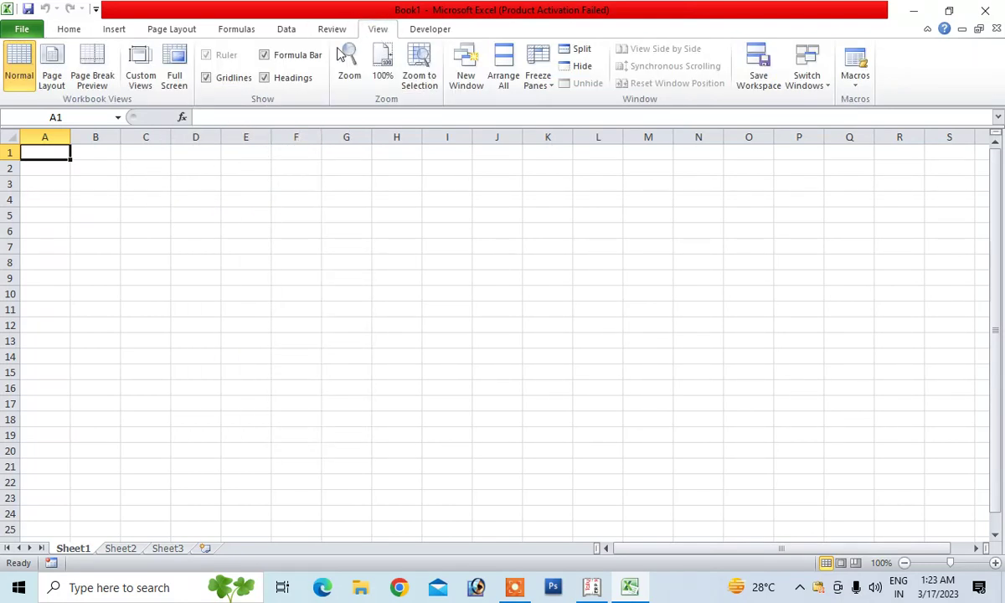
pyautogui.click(206, 77)
pyautogui.click(297, 265)
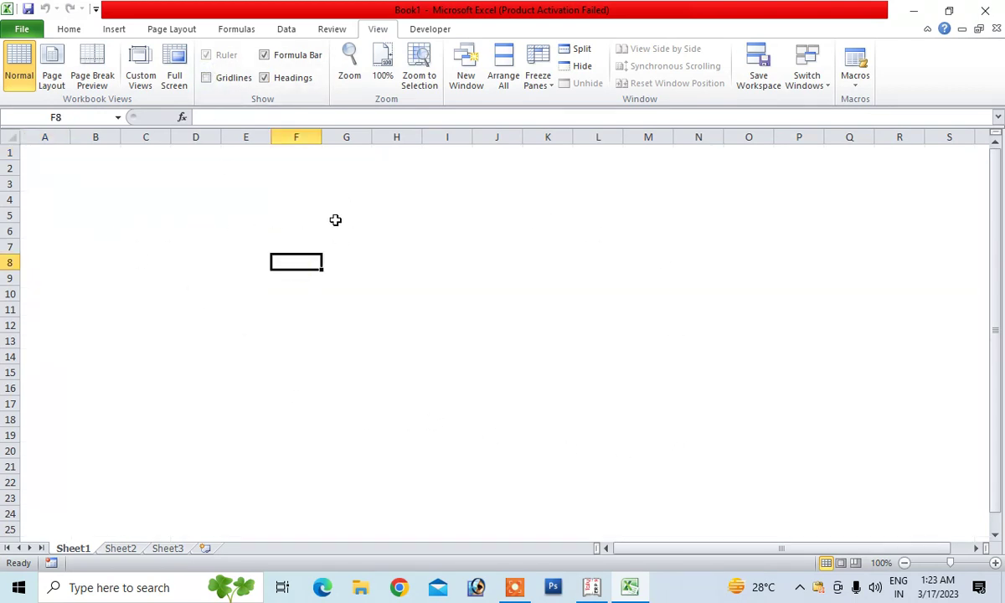
pyautogui.click(429, 331)
pyautogui.click(297, 369)
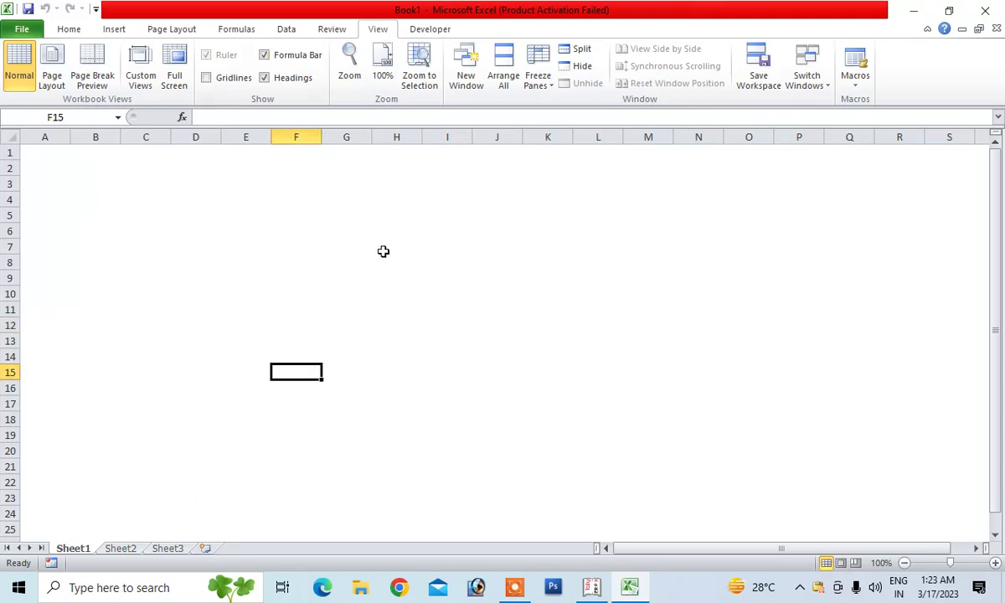
pyautogui.moveTo(196, 168)
pyautogui.mouseDown()
pyautogui.moveTo(475, 445)
pyautogui.moveTo(460, 499)
pyautogui.mouseUp()
pyautogui.click(456, 496)
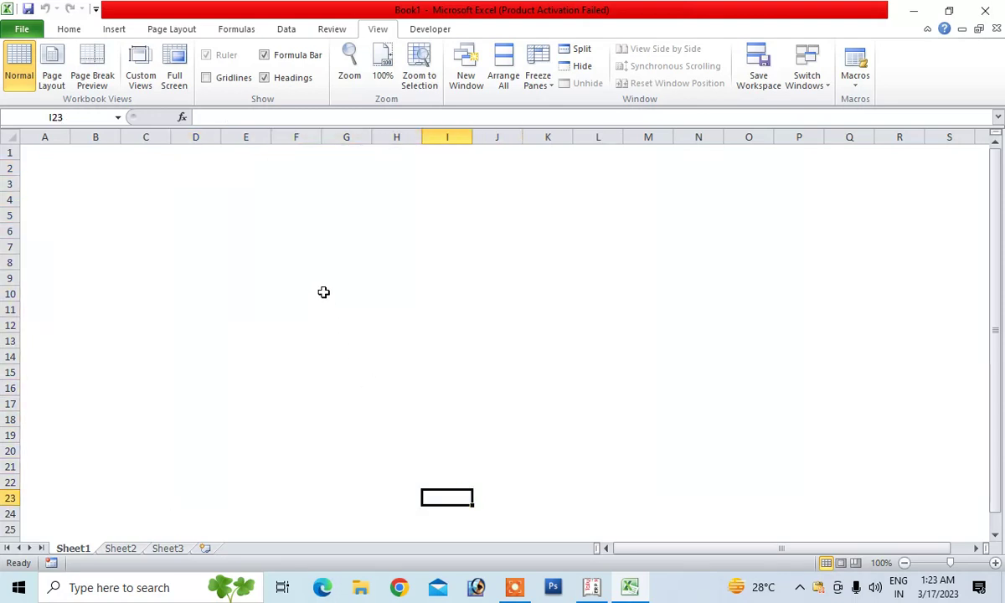
# Select D2:J24, briefly opening and closing the Custom Views window
pyautogui.moveTo(186, 166)
pyautogui.mouseDown()
pyautogui.moveTo(502, 496)
pyautogui.moveTo(500, 508)
pyautogui.mouseUp()
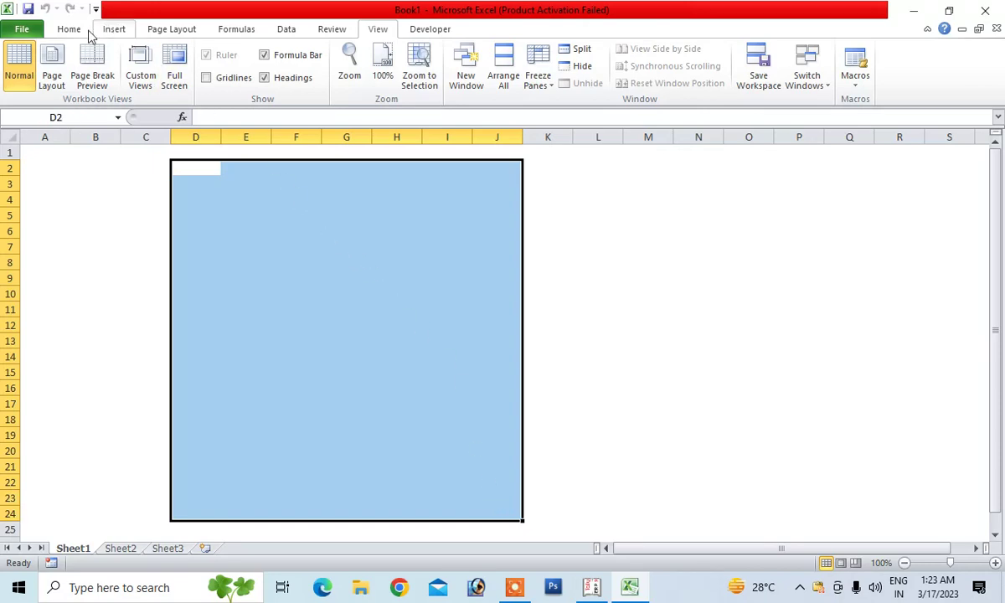
pyautogui.doubleClick(117, 10)
pyautogui.doubleClick(131, 91)
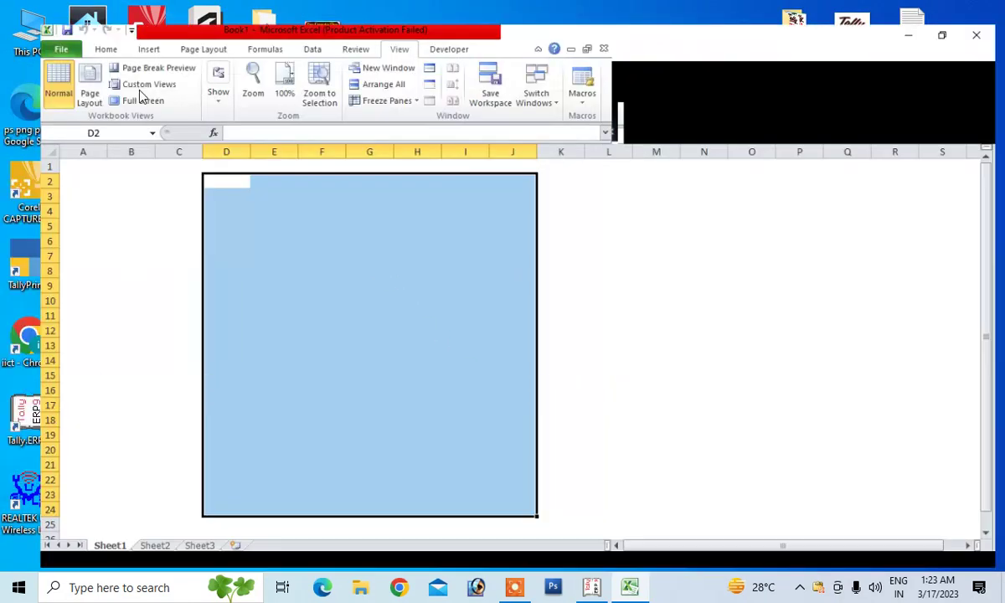
pyautogui.click(139, 72)
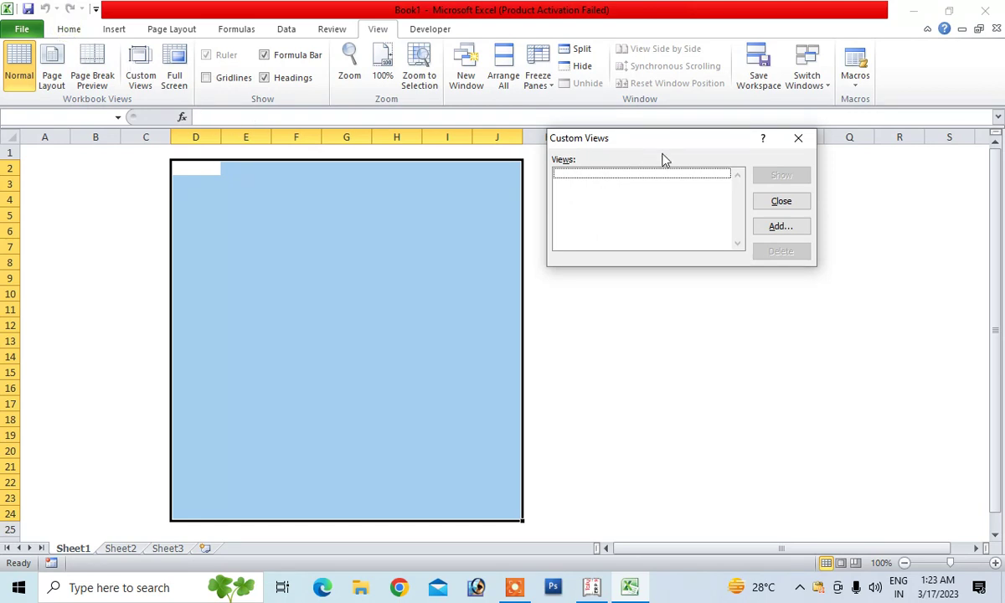
pyautogui.press('Escape')
pyautogui.click(67, 29)
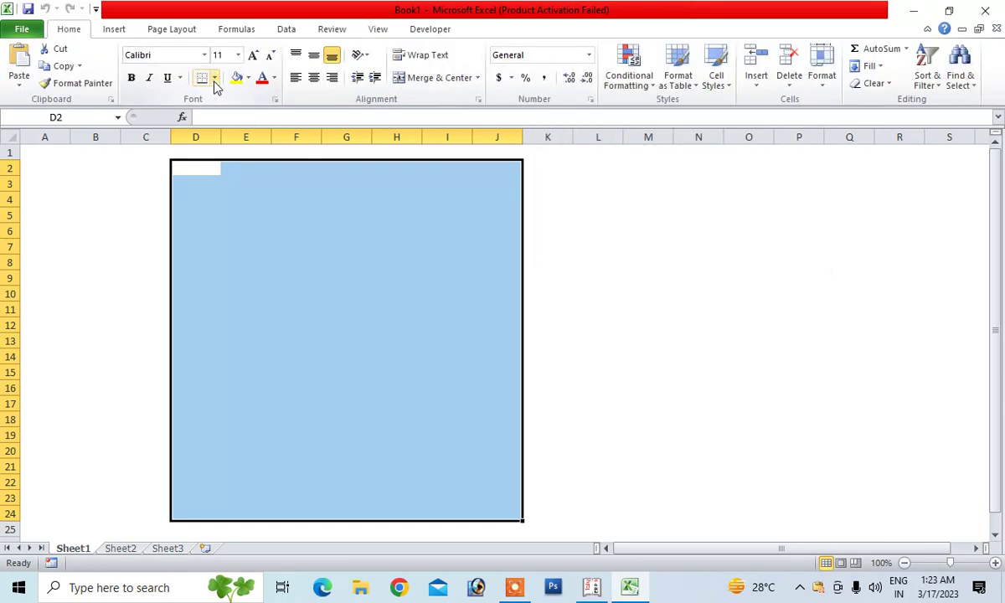
# Apply All Borders to D2:J24, then undo it
pyautogui.click(214, 78)
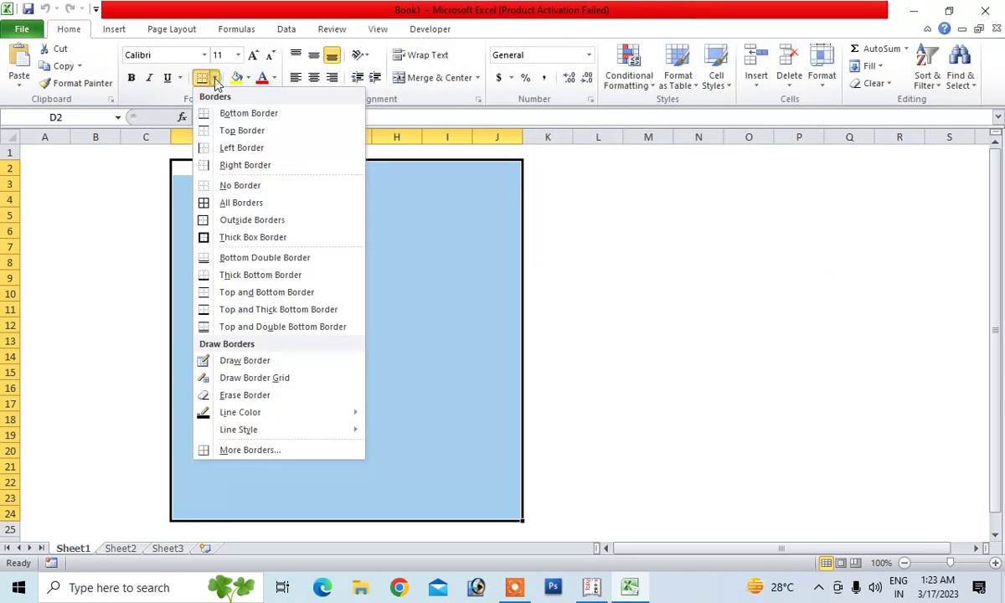
pyautogui.click(255, 209)
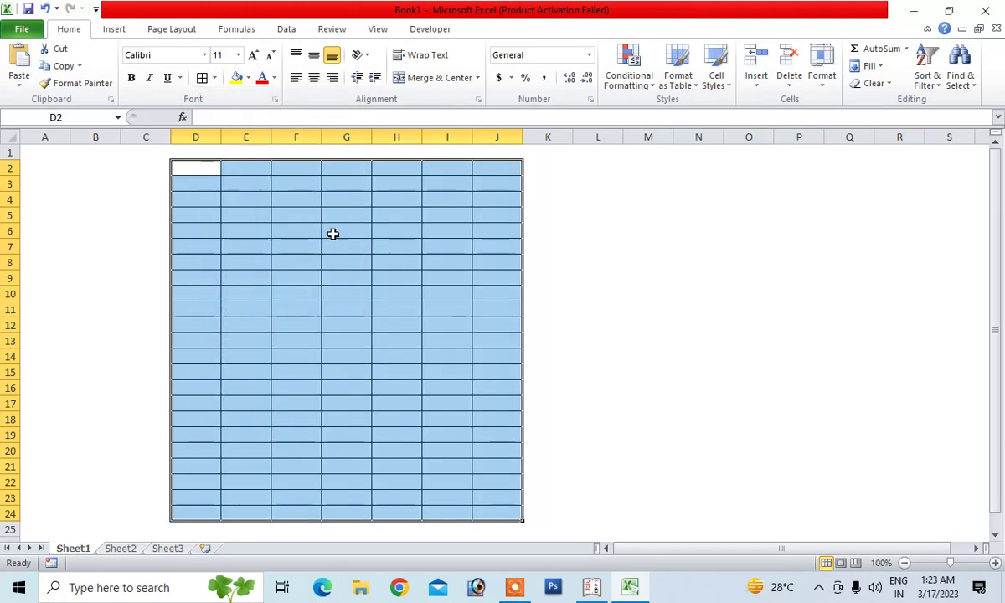
pyautogui.click(695, 277)
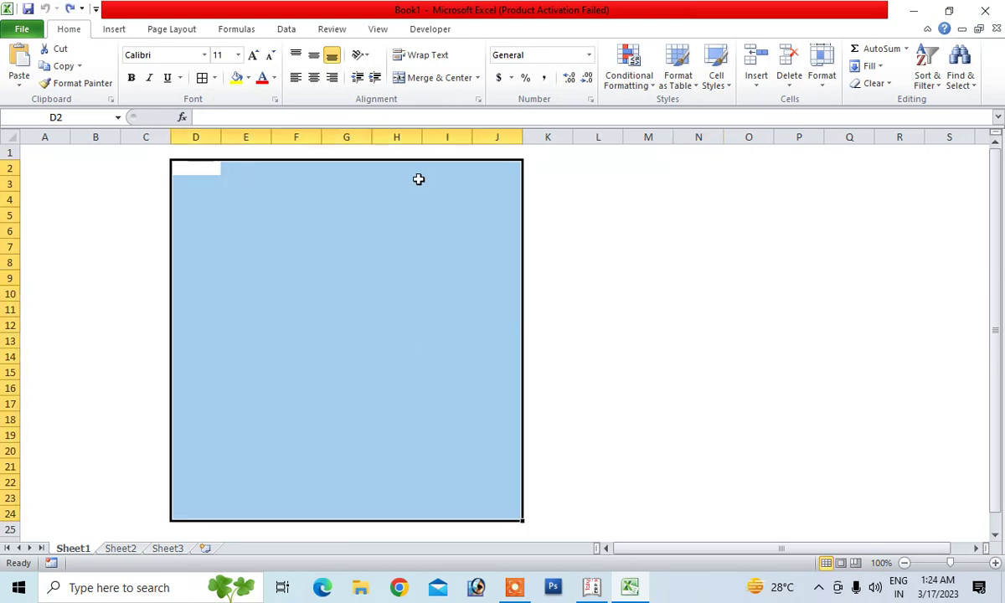
pyautogui.click(204, 78)
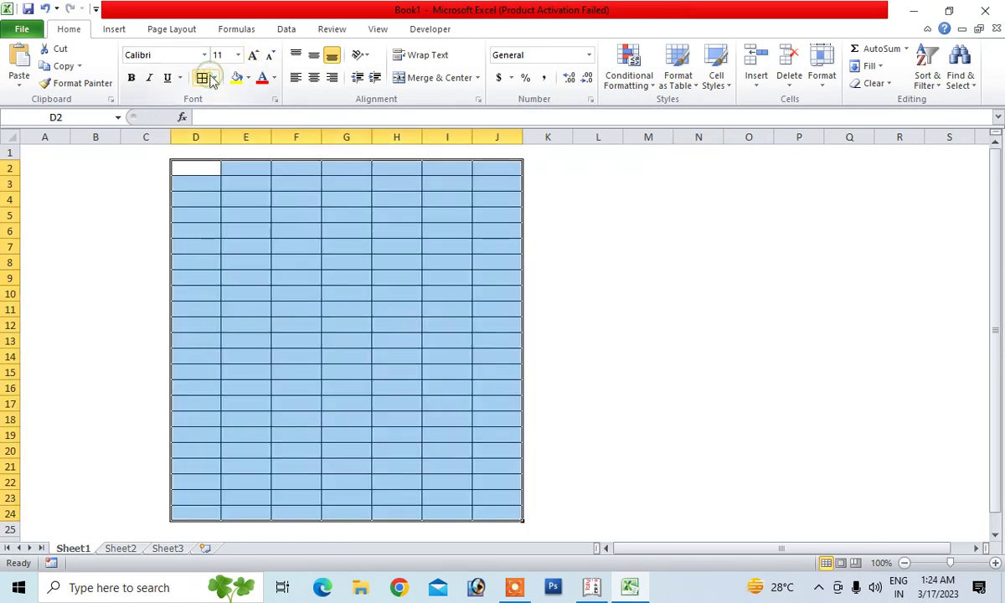
pyautogui.hotkey('ctrl', 'z')
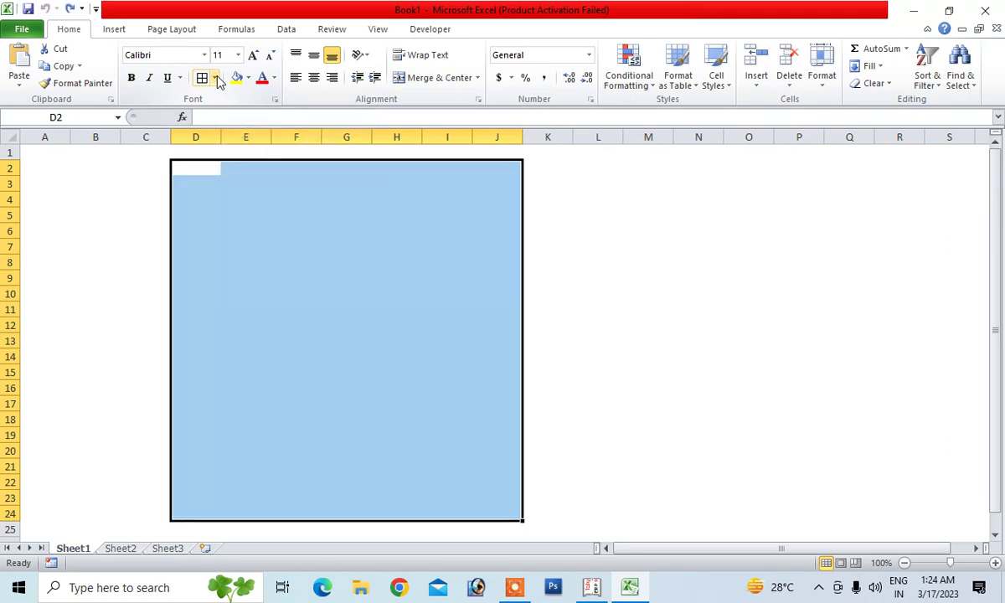
# Give D2:J24 Outside Borders only and deselect to view the single frame
pyautogui.click(216, 78)
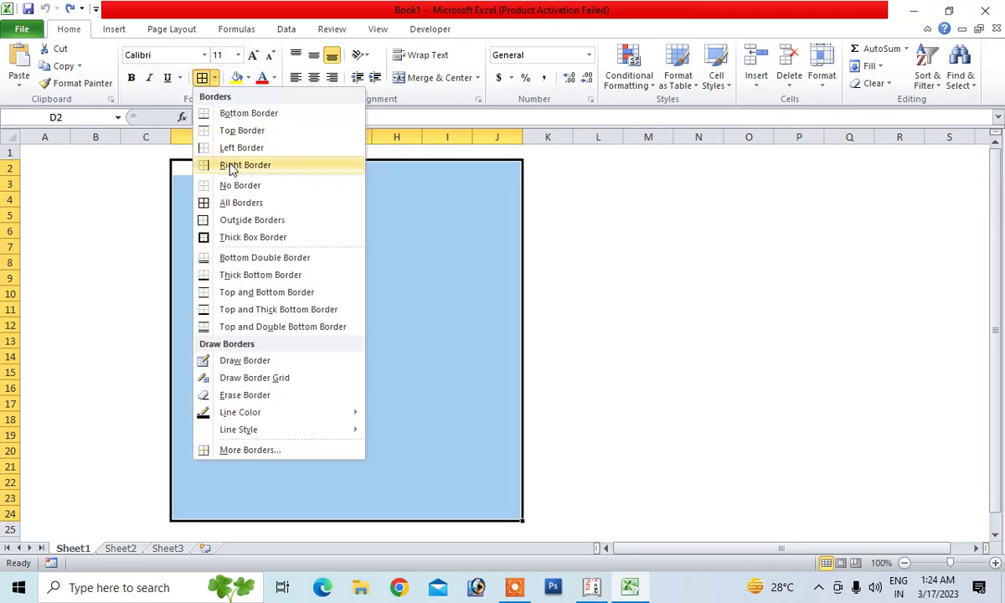
pyautogui.click(249, 220)
pyautogui.click(250, 220)
pyautogui.click(599, 295)
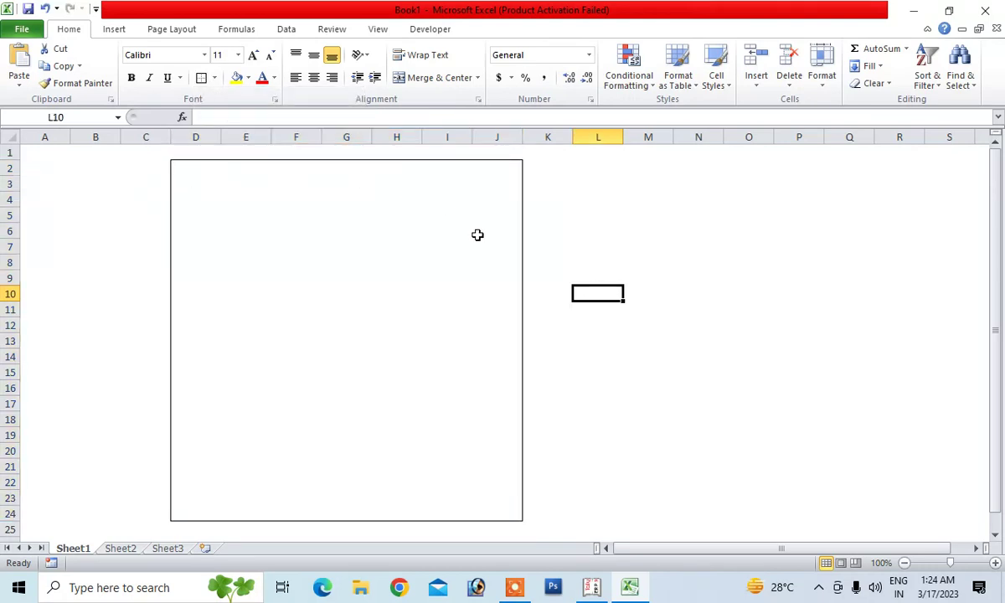
# Select D2:J24 and use Draw Border to add a header line across the box
pyautogui.moveTo(177, 164); pyautogui.dragTo(480, 478)
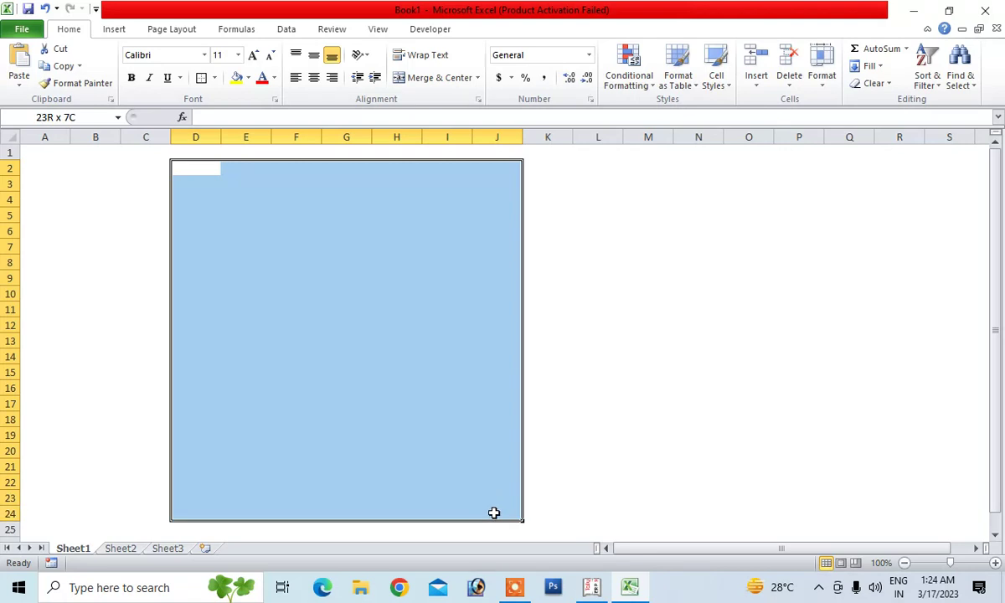
pyautogui.moveTo(480, 478); pyautogui.dragTo(493, 512)
pyautogui.click(215, 77)
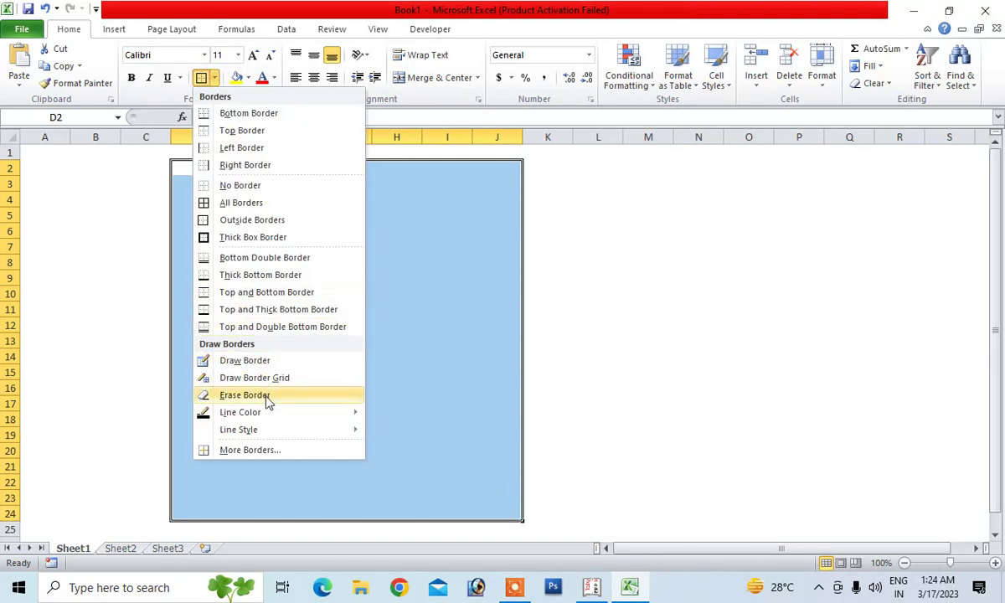
pyautogui.click(244, 360)
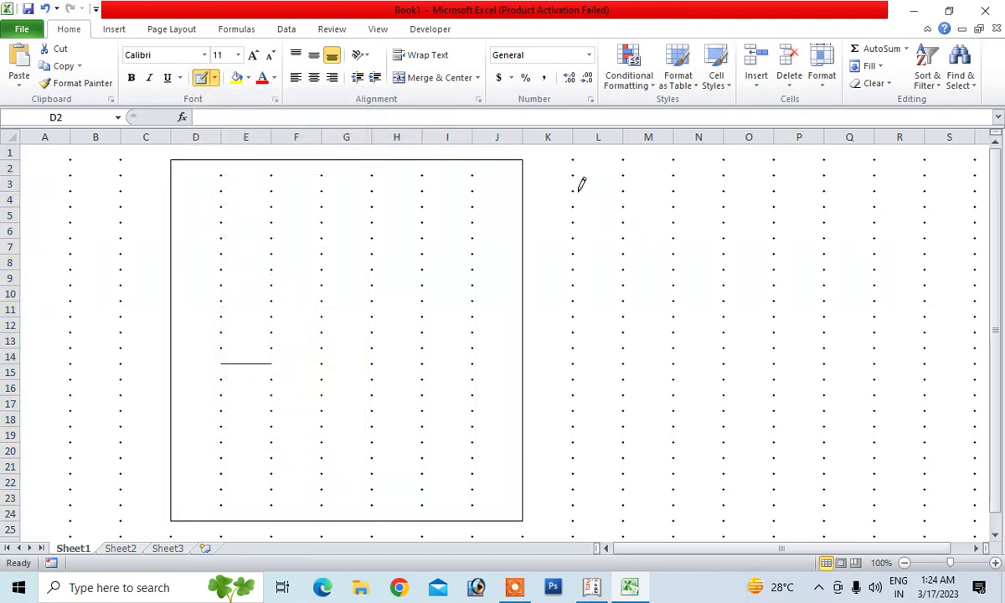
pyautogui.moveTo(174, 204); pyautogui.dragTo(456, 206)
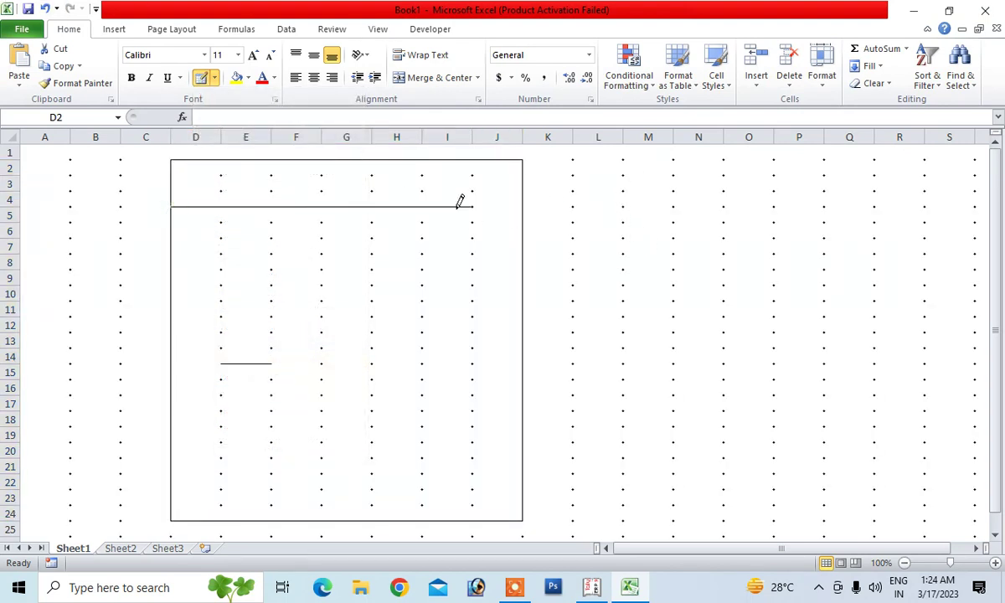
# Draw column dividers at E/F and around H, plus lines under rows 13 and 14, then go to Sheet2
pyautogui.moveTo(373, 206); pyautogui.dragTo(404, 505)
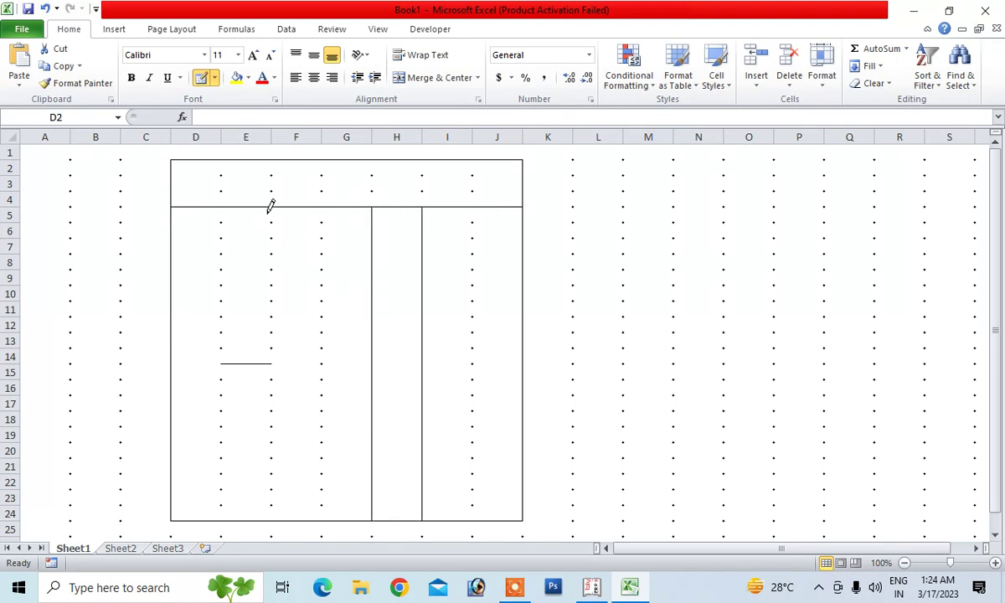
pyautogui.moveTo(276, 201); pyautogui.dragTo(279, 473)
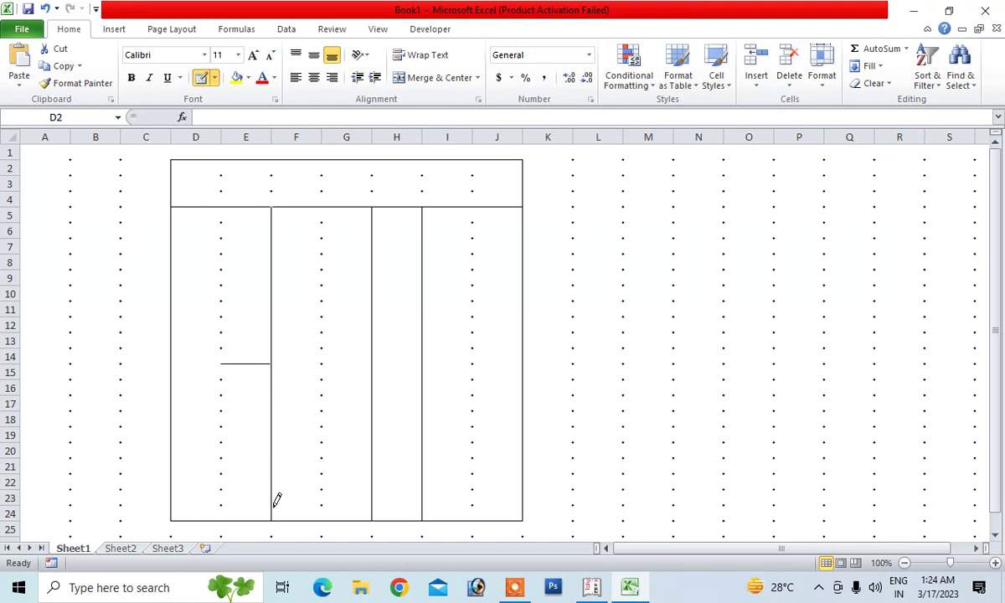
pyautogui.moveTo(176, 352); pyautogui.dragTo(514, 354)
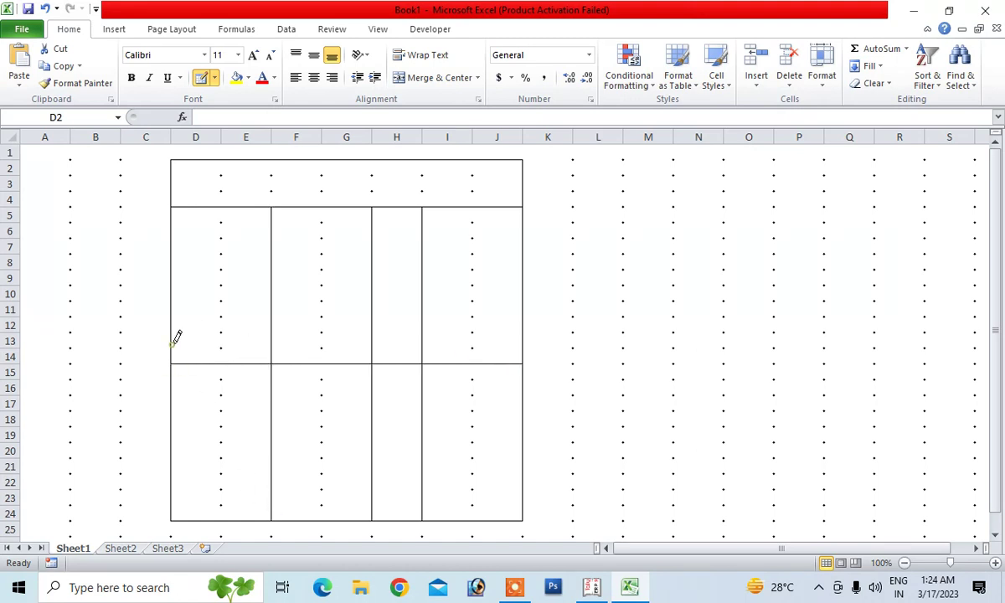
pyautogui.moveTo(172, 345); pyautogui.dragTo(519, 345)
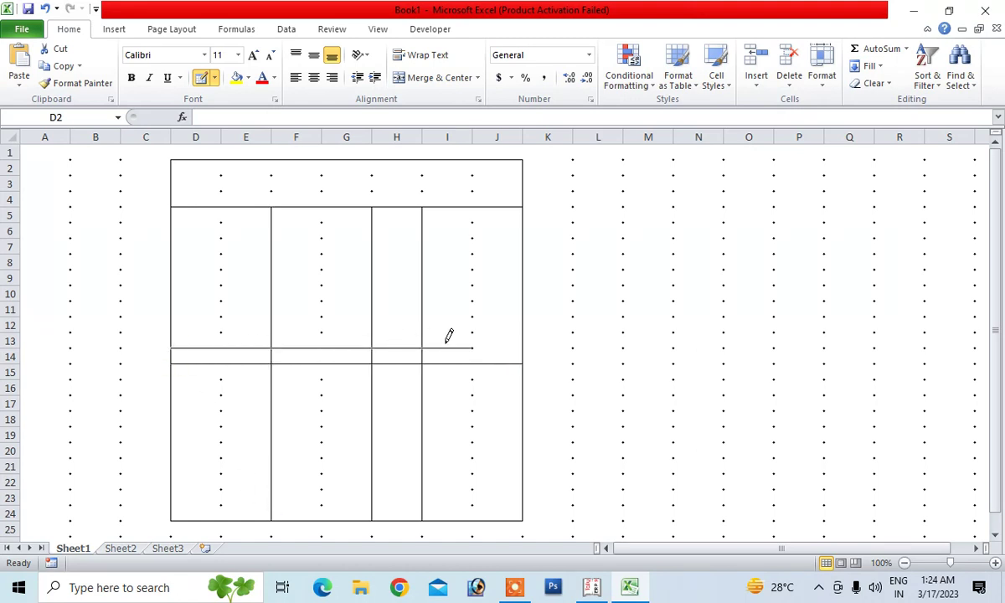
pyautogui.click(800, 278)
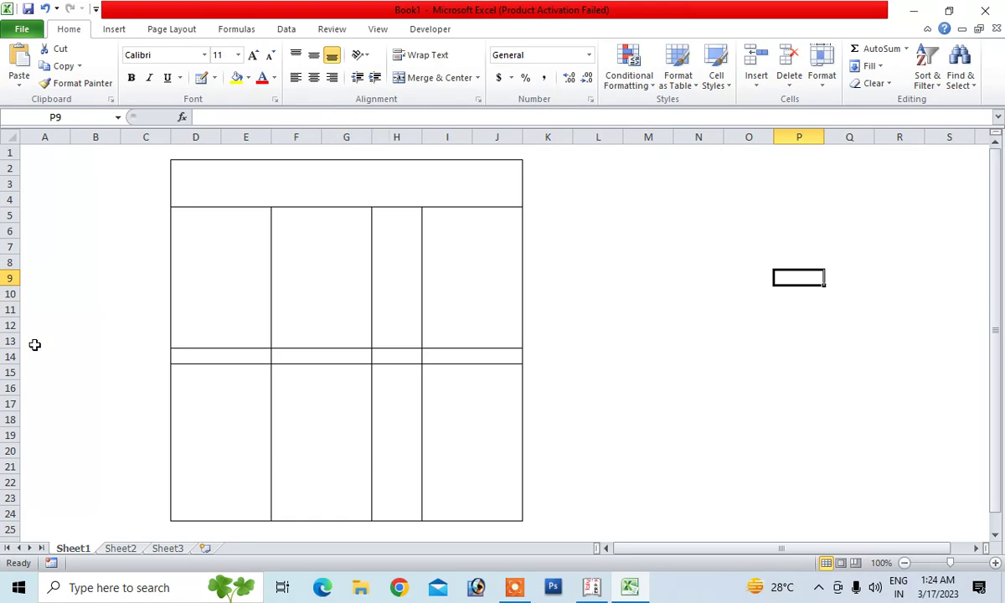
pyautogui.click(126, 549)
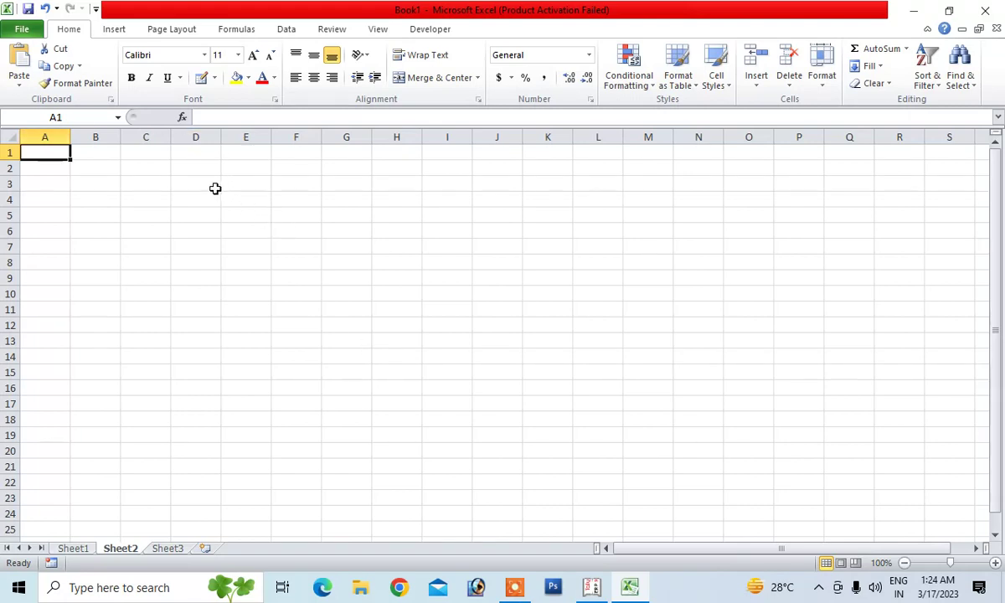
# Merge and center D3:L7 into one cell
pyautogui.moveTo(211, 179)
pyautogui.mouseDown()
pyautogui.moveTo(609, 207)
pyautogui.moveTo(602, 239)
pyautogui.mouseUp()
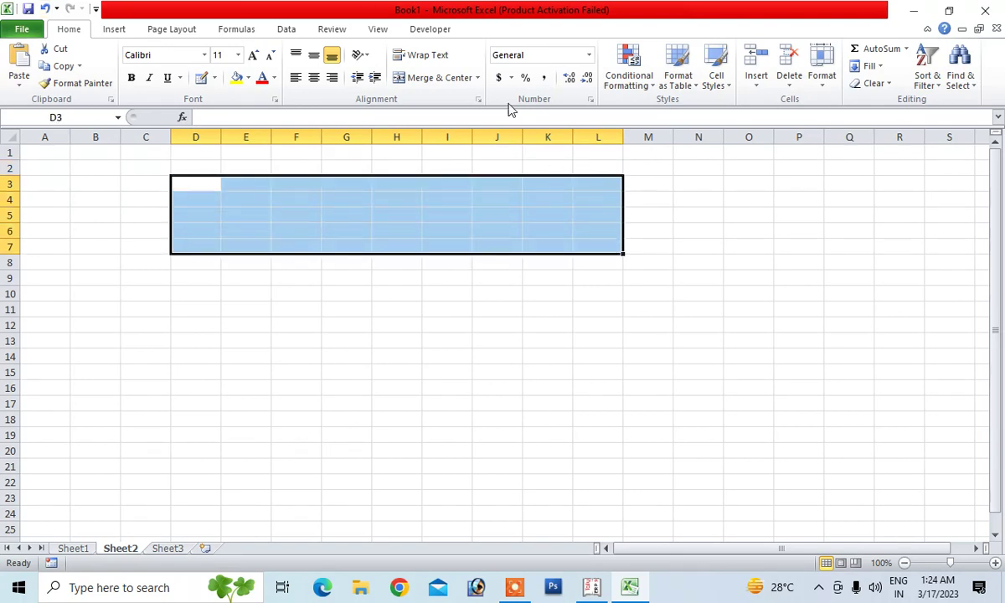
pyautogui.click(478, 78)
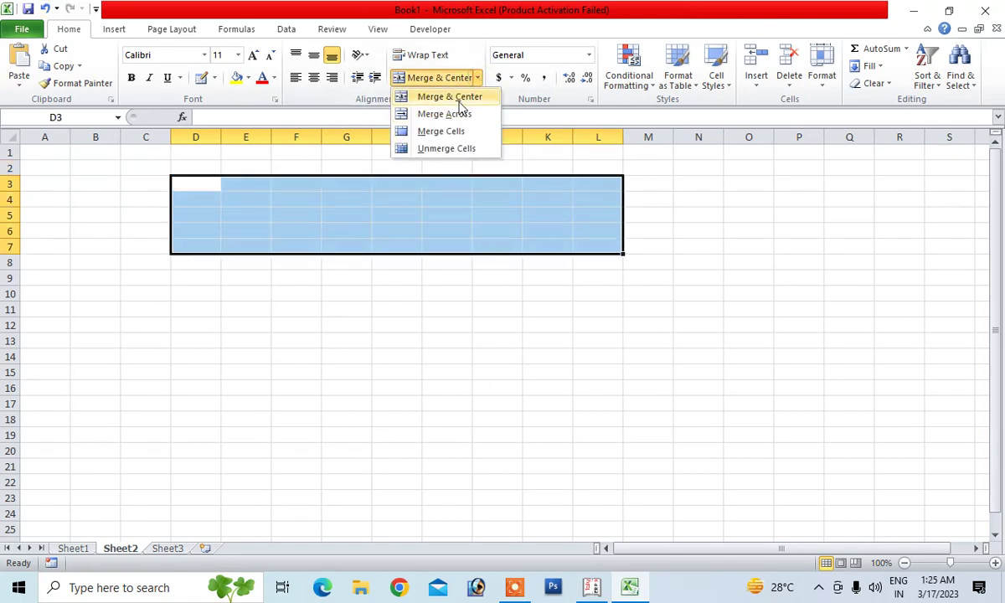
pyautogui.click(448, 98)
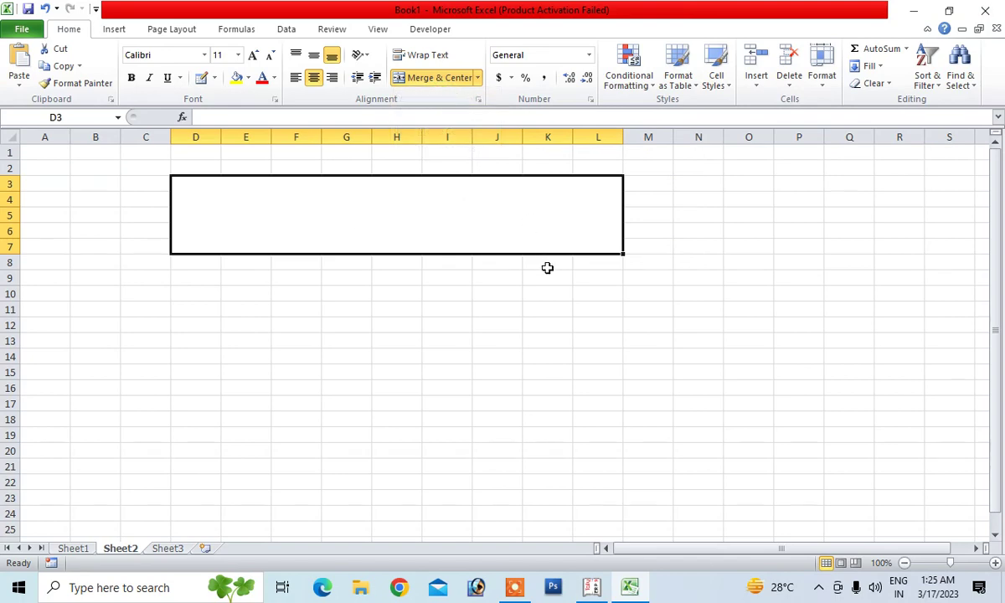
# Apply Merge Across to D9:L14 so each row merges, and check the merged rows
pyautogui.moveTo(205, 278); pyautogui.dragTo(620, 355)
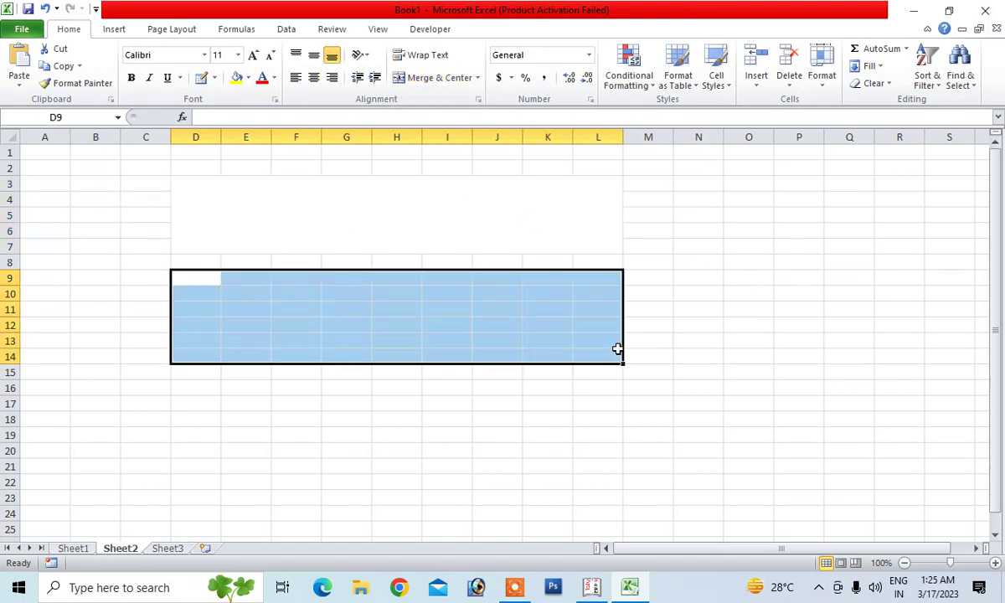
pyautogui.click(478, 77)
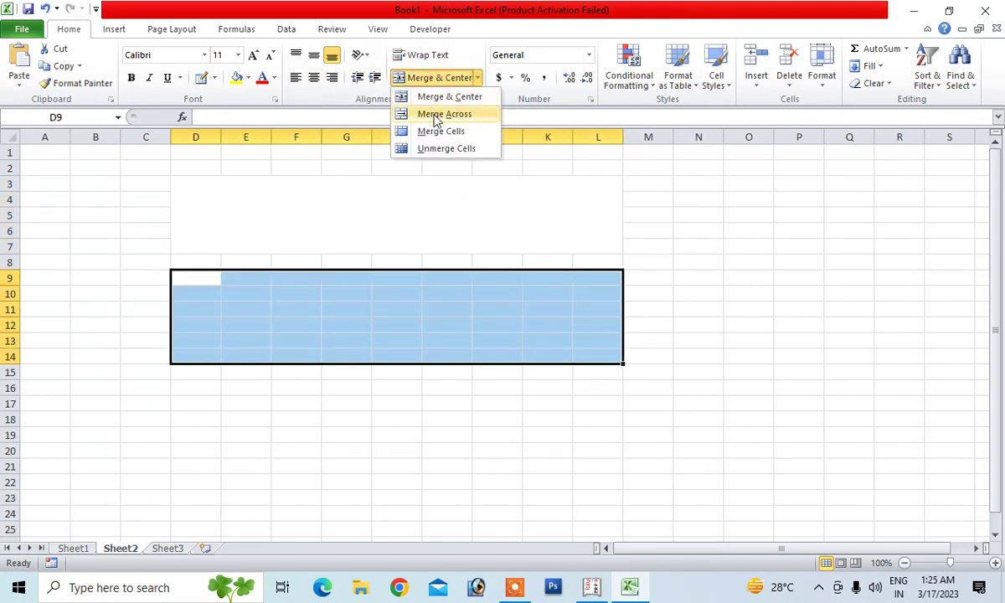
pyautogui.click(430, 116)
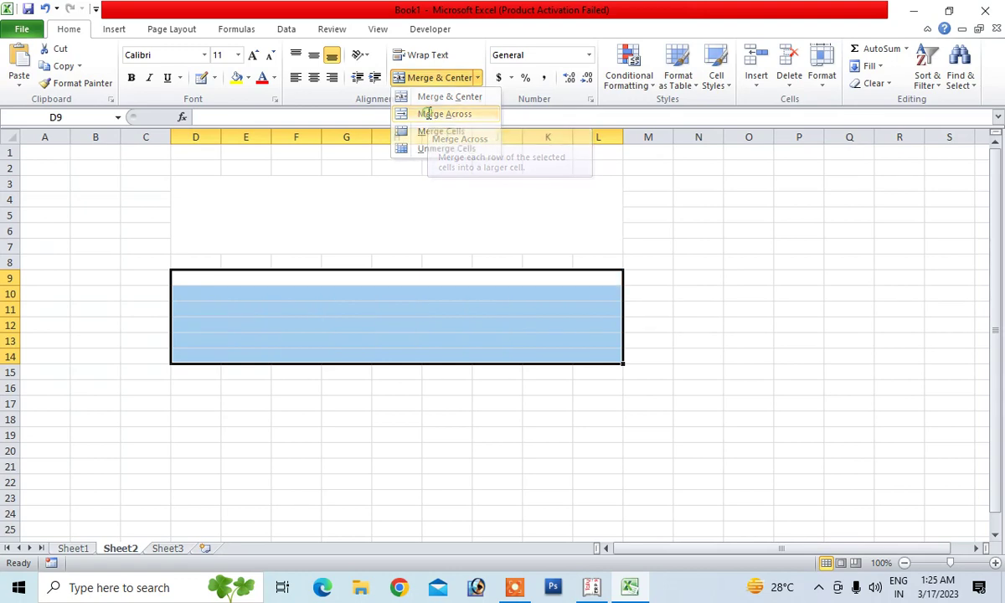
pyautogui.click(425, 341)
pyautogui.click(241, 278)
pyautogui.click(316, 309)
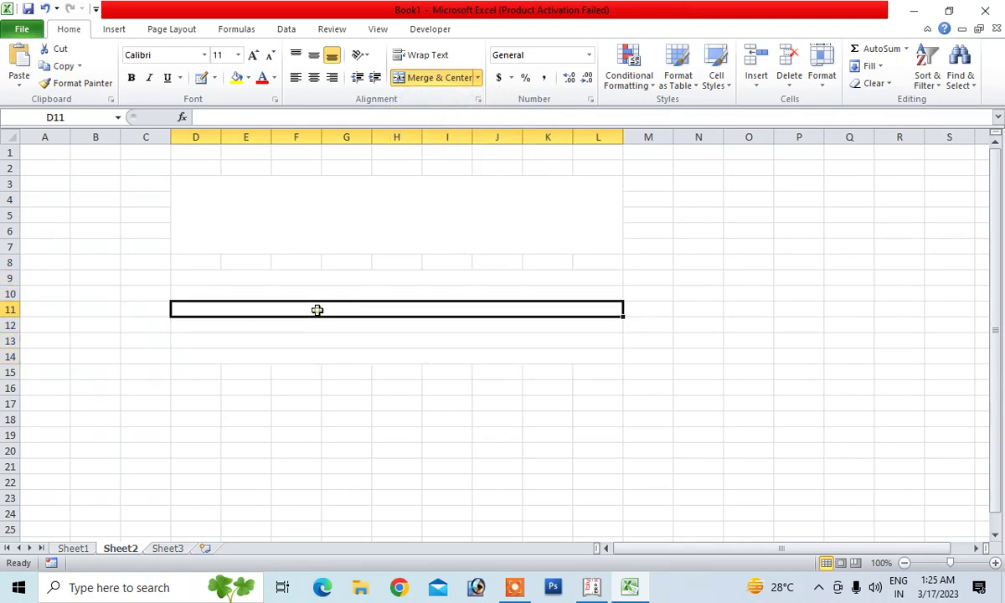
pyautogui.click(329, 295)
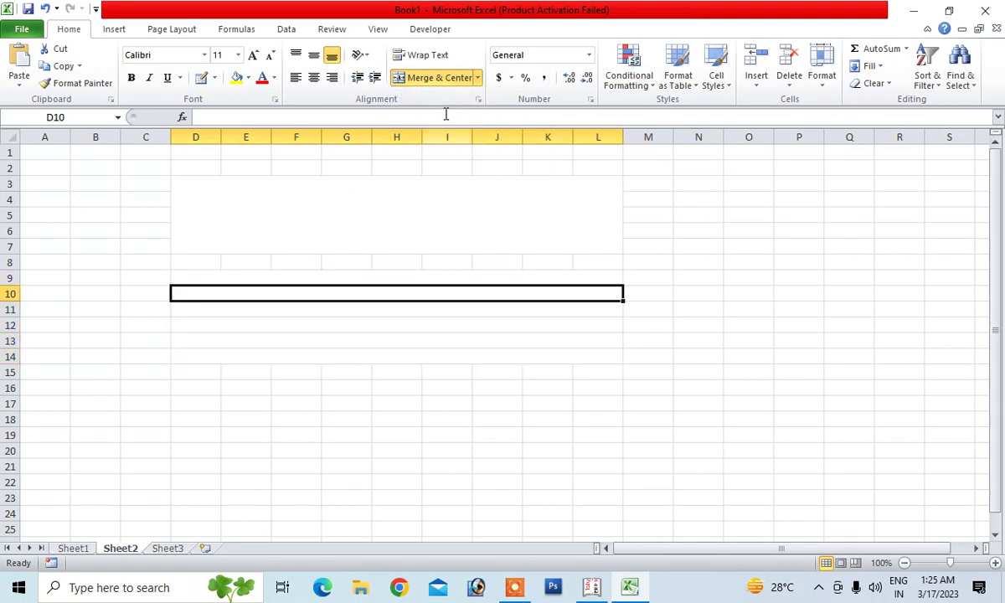
# Unmerge D3:L7 back into separate cells
pyautogui.click(240, 182)
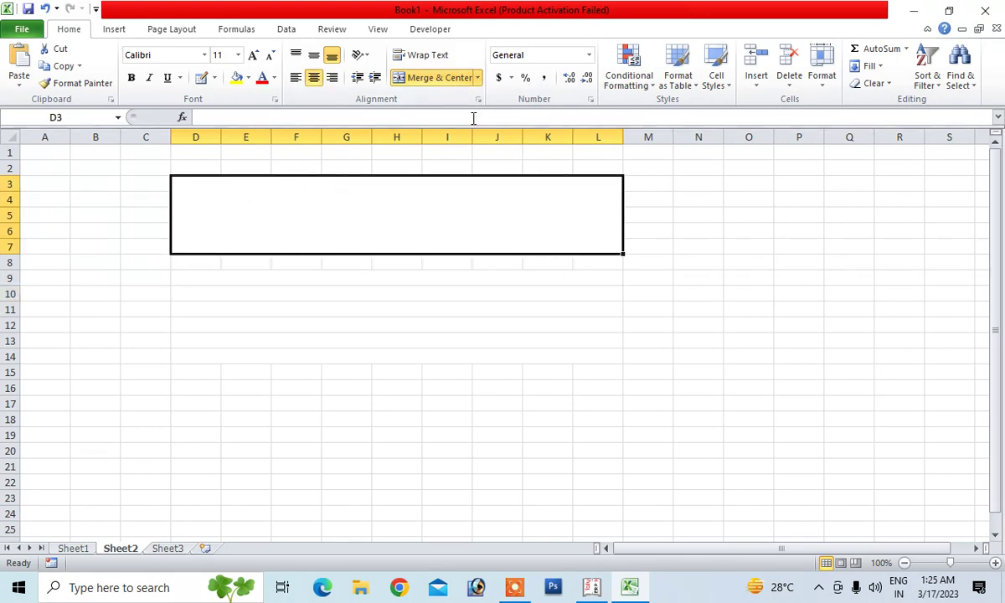
pyautogui.click(476, 78)
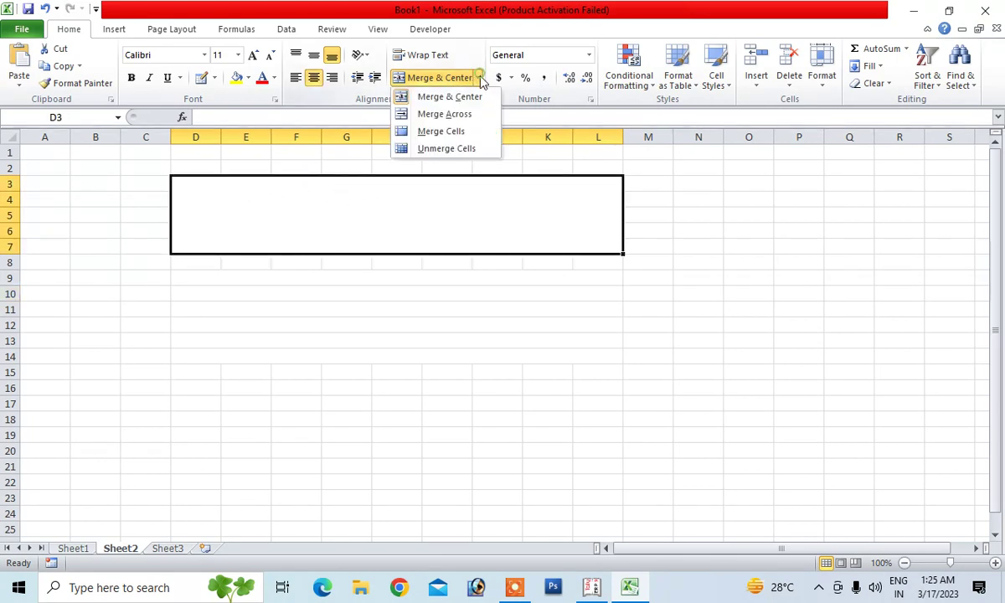
pyautogui.click(448, 149)
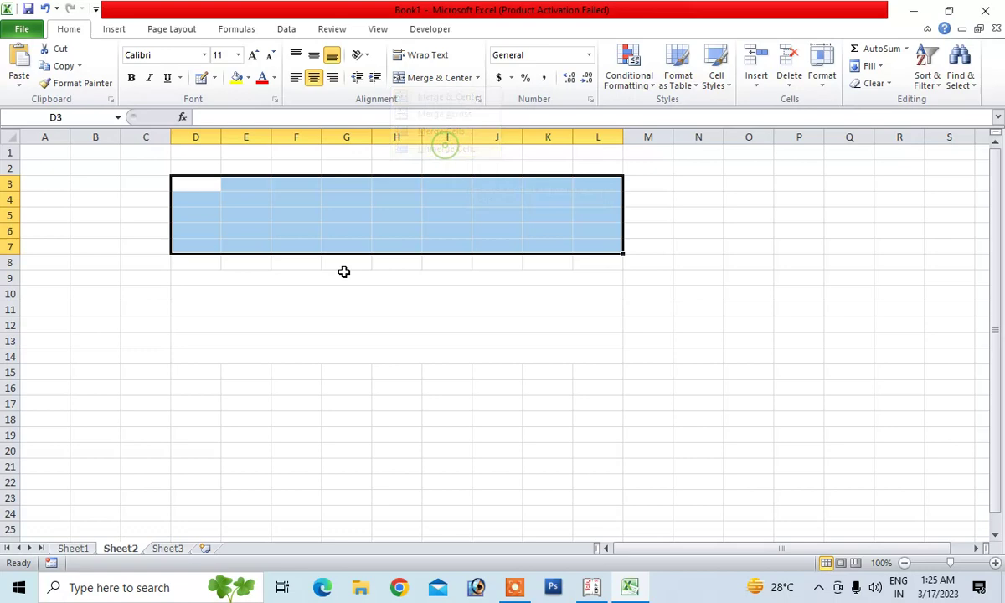
pyautogui.click(478, 322)
# Merge N4:Q12 into one cell without centring
pyautogui.moveTo(702, 201); pyautogui.dragTo(838, 323)
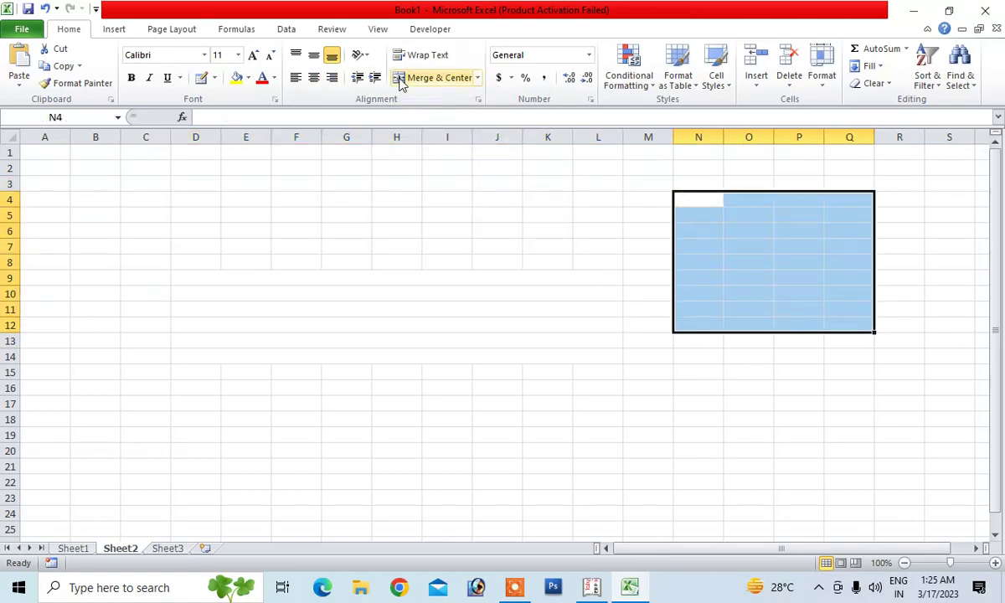
pyautogui.click(477, 78)
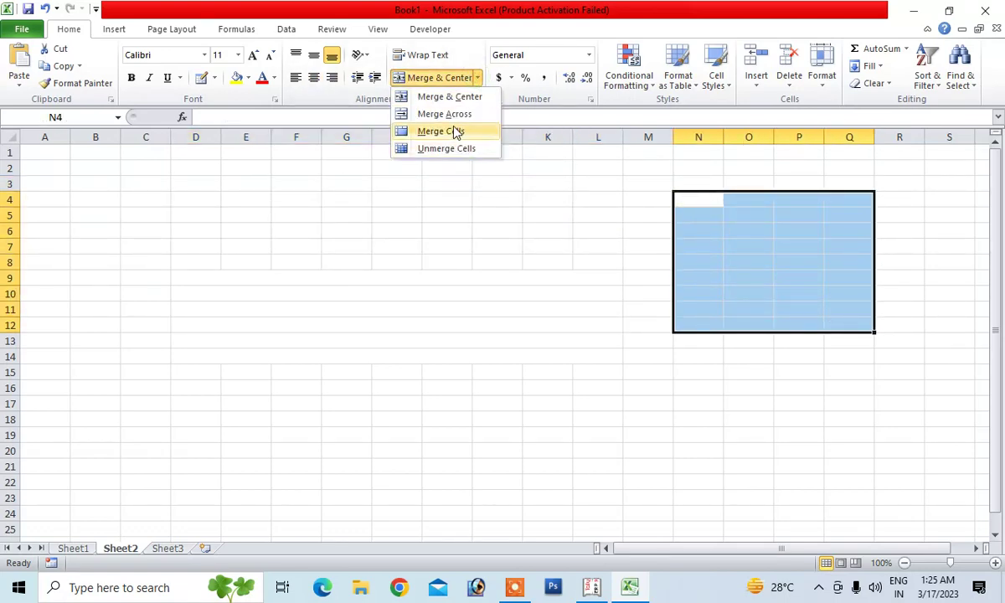
pyautogui.click(444, 132)
pyautogui.click(736, 294)
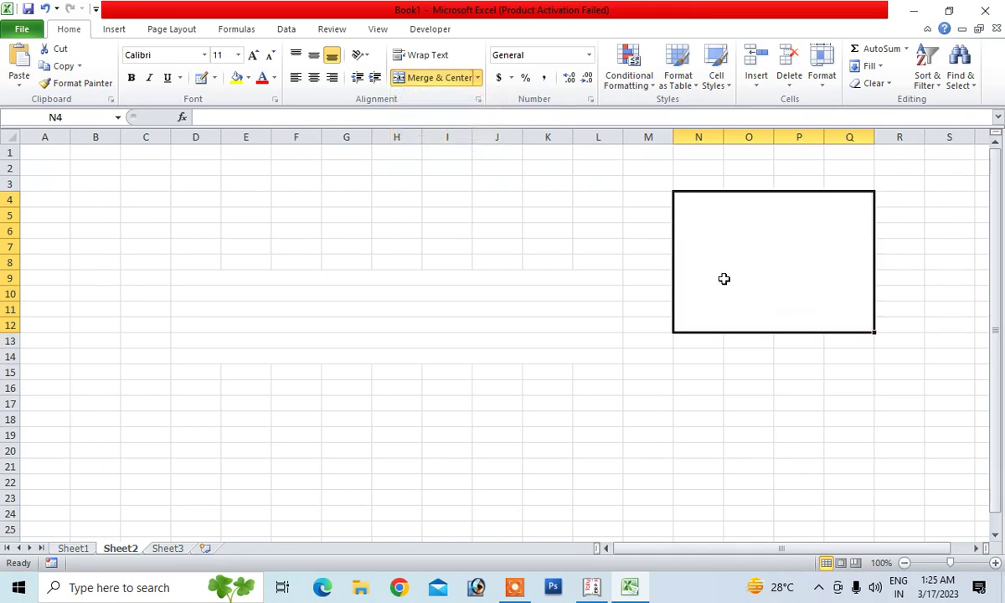
pyautogui.click(681, 173)
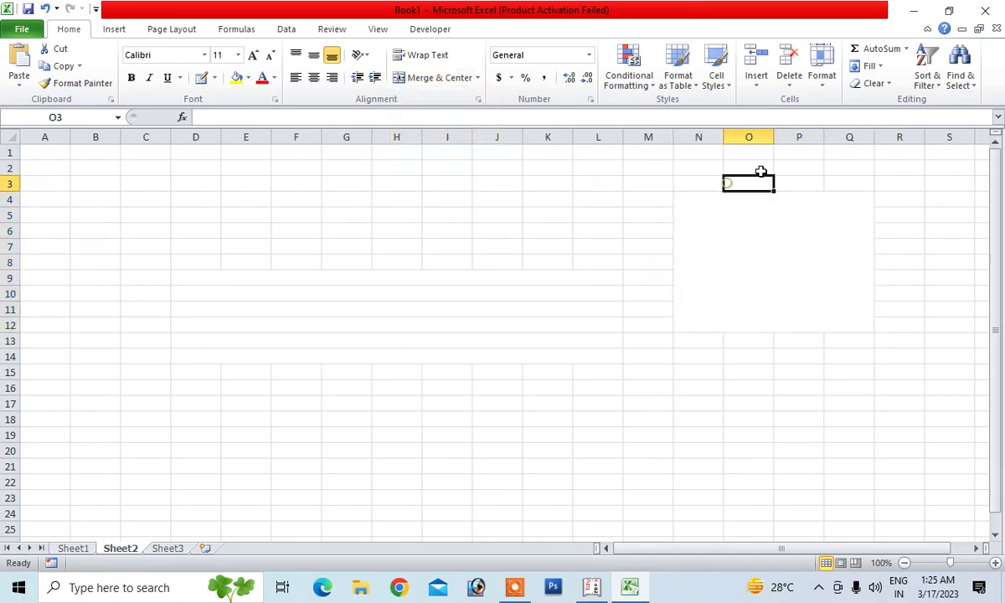
pyautogui.click(742, 267)
# Unmerge N4:Q12 back into separate cells
pyautogui.click(477, 78)
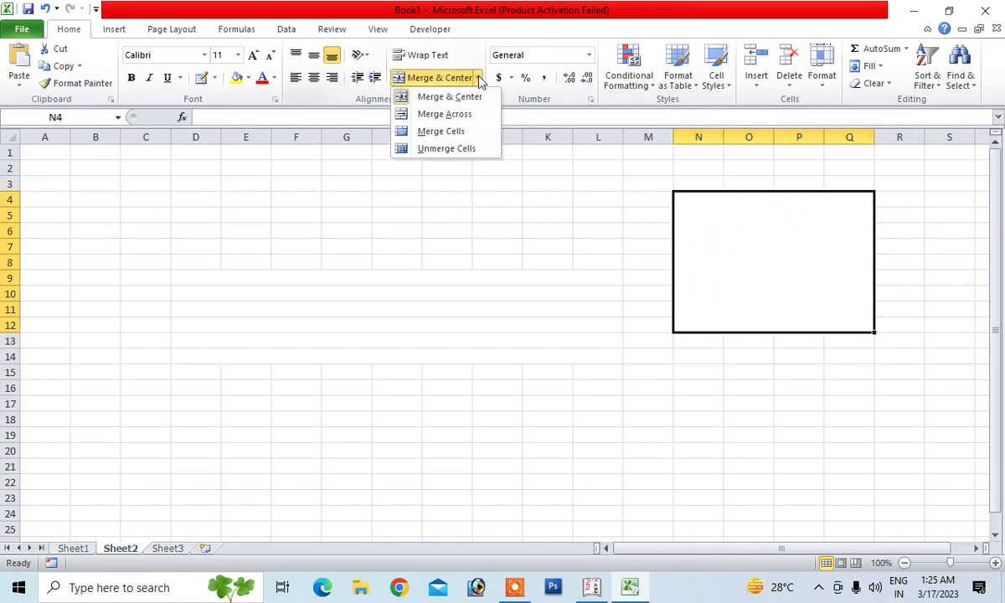
pyautogui.click(453, 148)
pyautogui.click(537, 216)
pyautogui.click(366, 186)
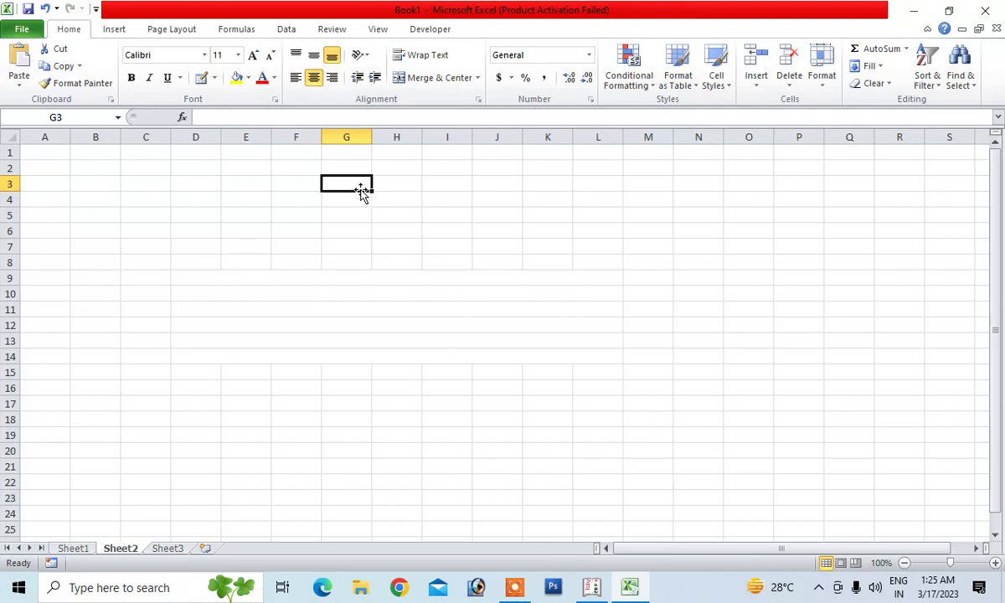
# On Sheet3, enter a person's full name in cell H4
pyautogui.click(176, 549)
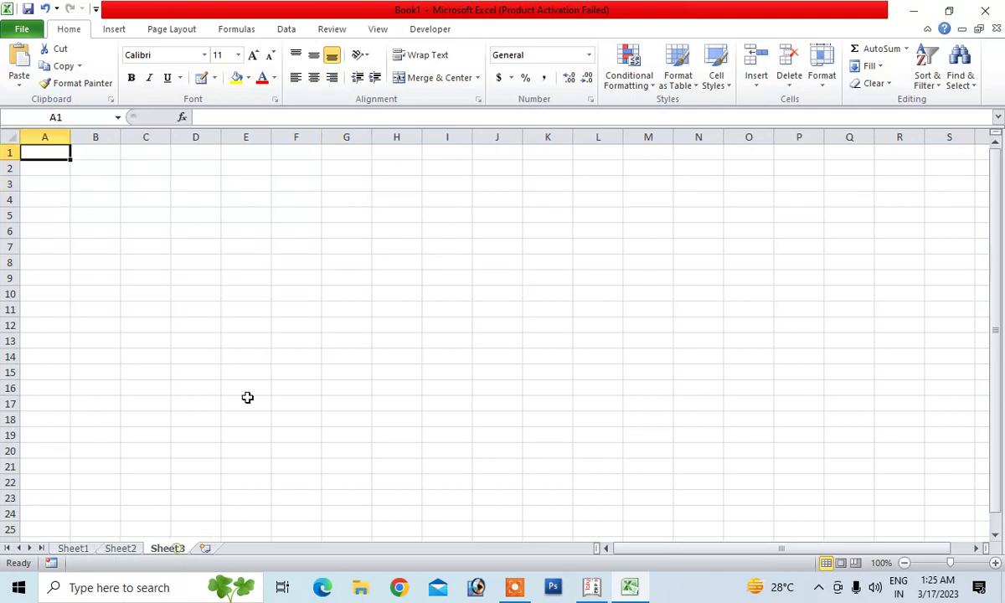
pyautogui.click(331, 216)
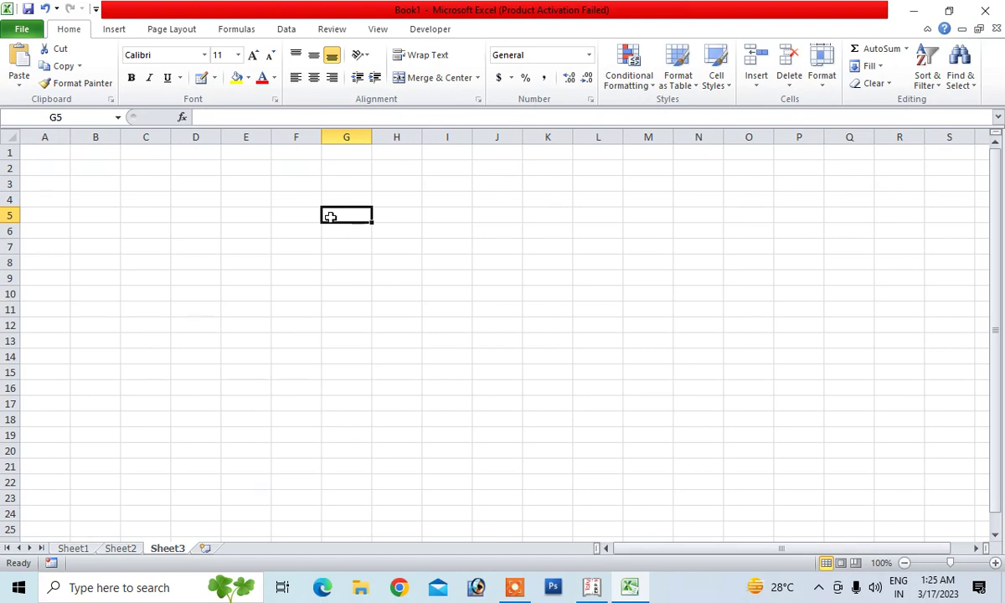
pyautogui.click(397, 198)
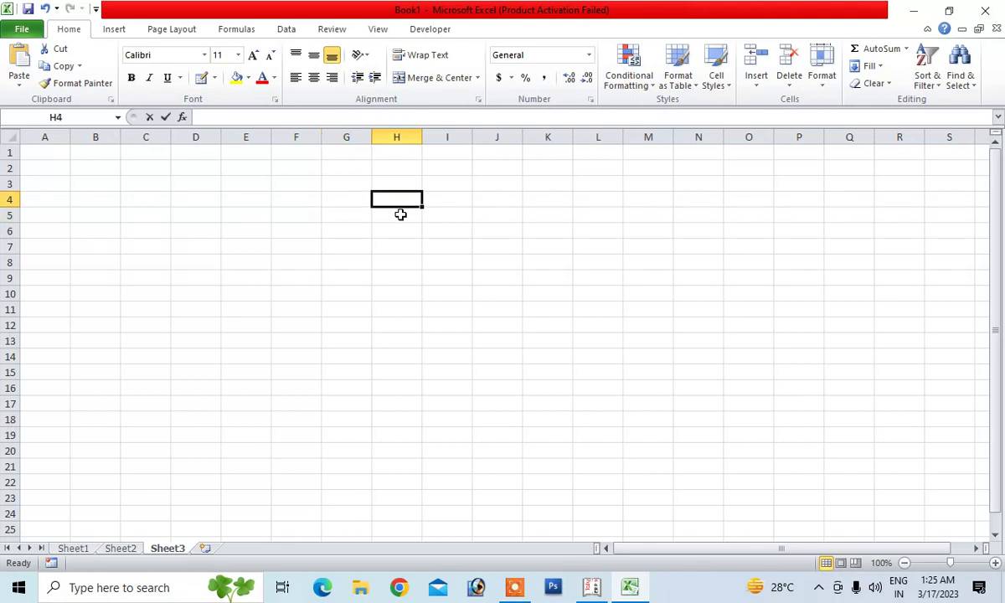
pyautogui.write('manis')
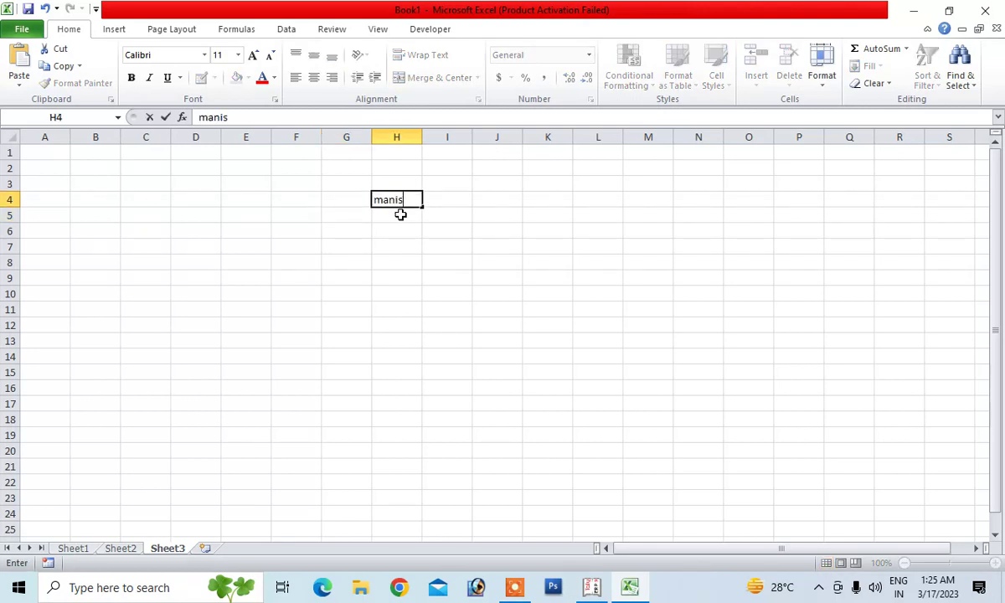
pyautogui.write('uma')
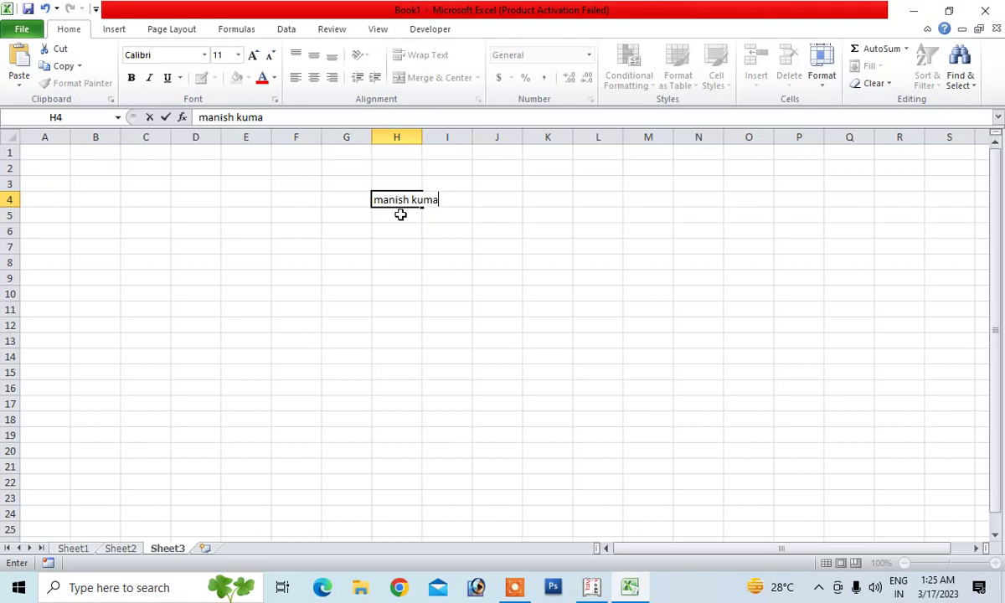
pyautogui.press('Down')
pyautogui.press('Down')
pyautogui.press('Down')
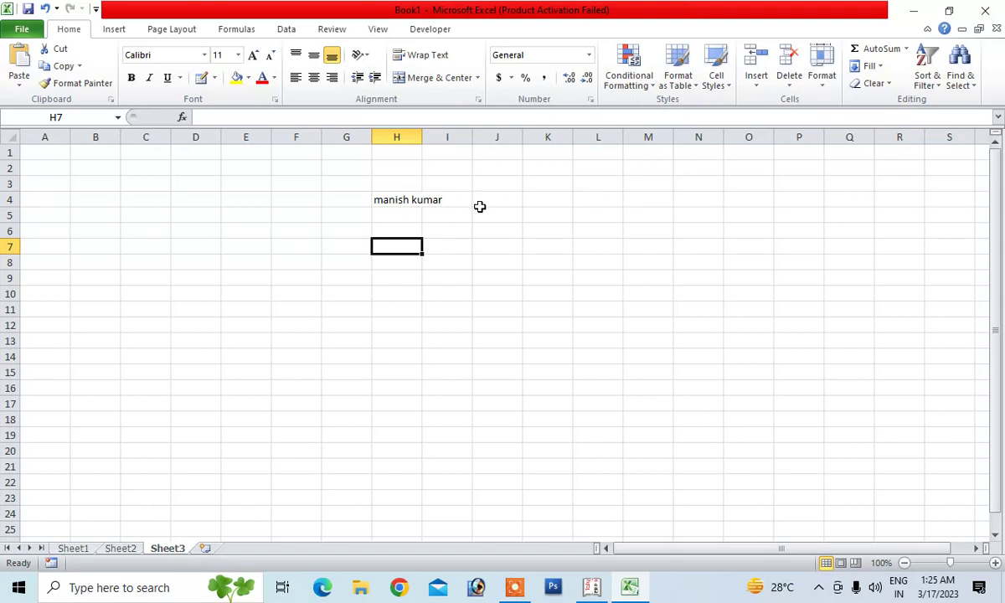
# Autofit column H to the name, then undo it to keep the original width
pyautogui.click(410, 226)
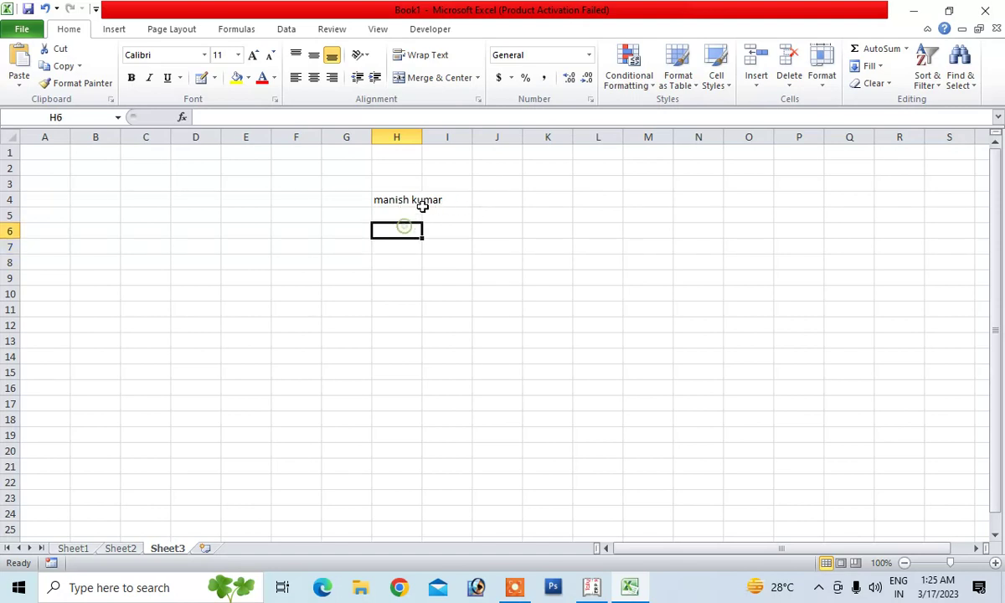
pyautogui.doubleClick(422, 136)
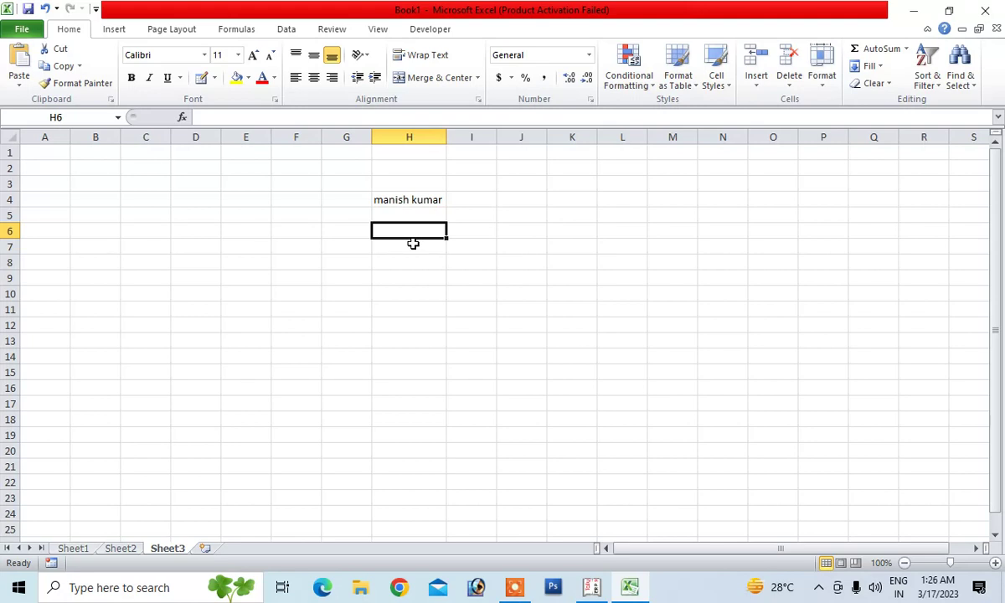
pyautogui.hotkey('ctrl', 'z')
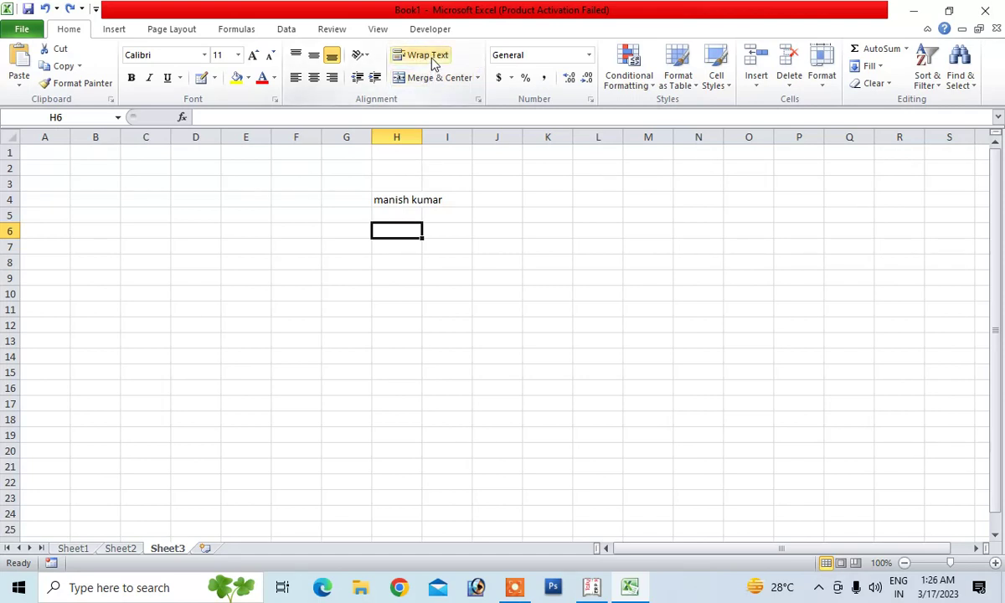
pyautogui.click(405, 200)
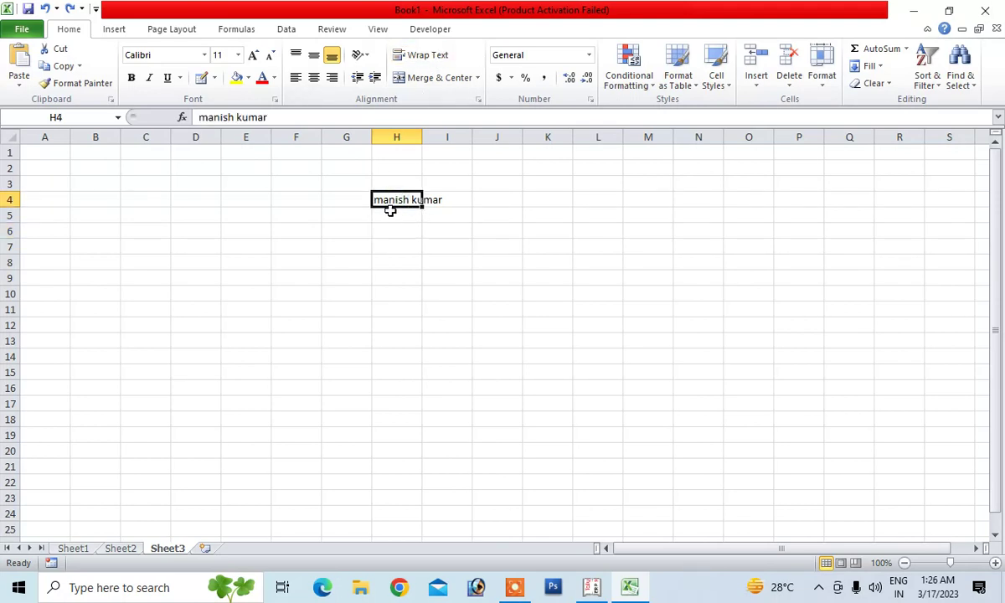
# Apply Wrap Text and Center to the name in H4 so it shows on two lines
pyautogui.click(426, 56)
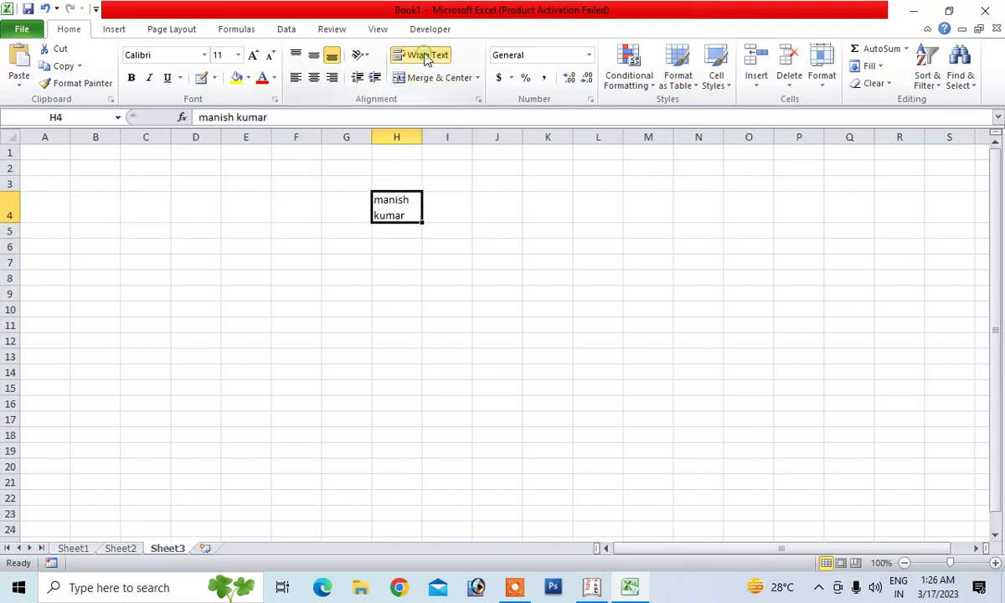
pyautogui.click(389, 312)
pyautogui.click(387, 207)
pyautogui.click(314, 77)
pyautogui.click(397, 319)
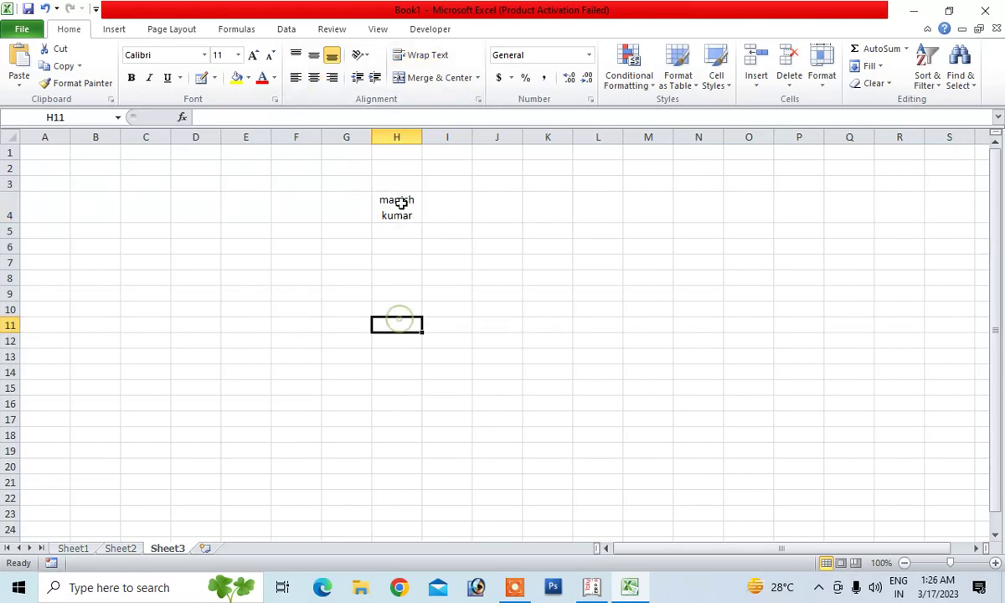
pyautogui.click(477, 312)
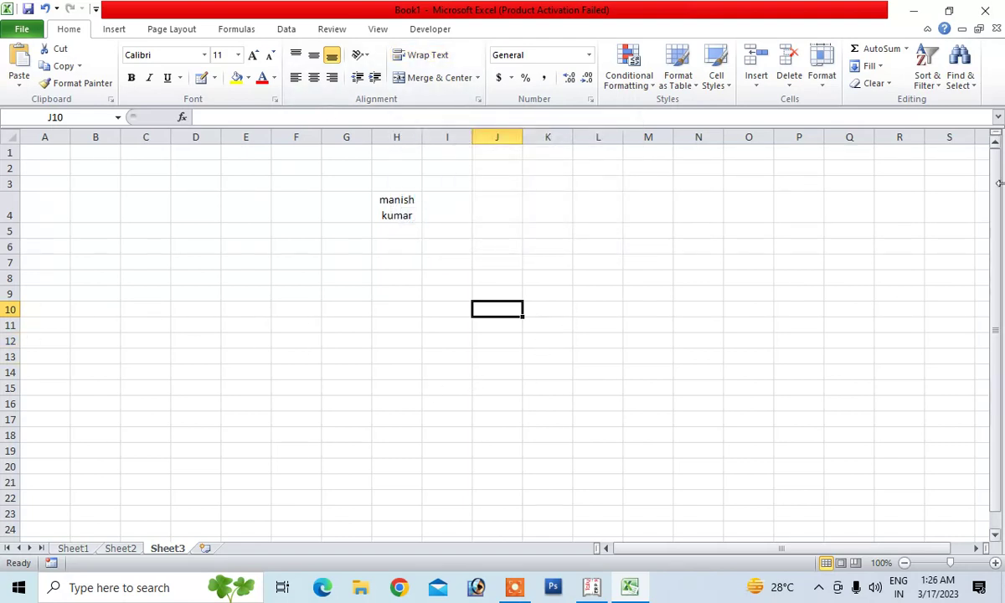
pyautogui.click(295, 356)
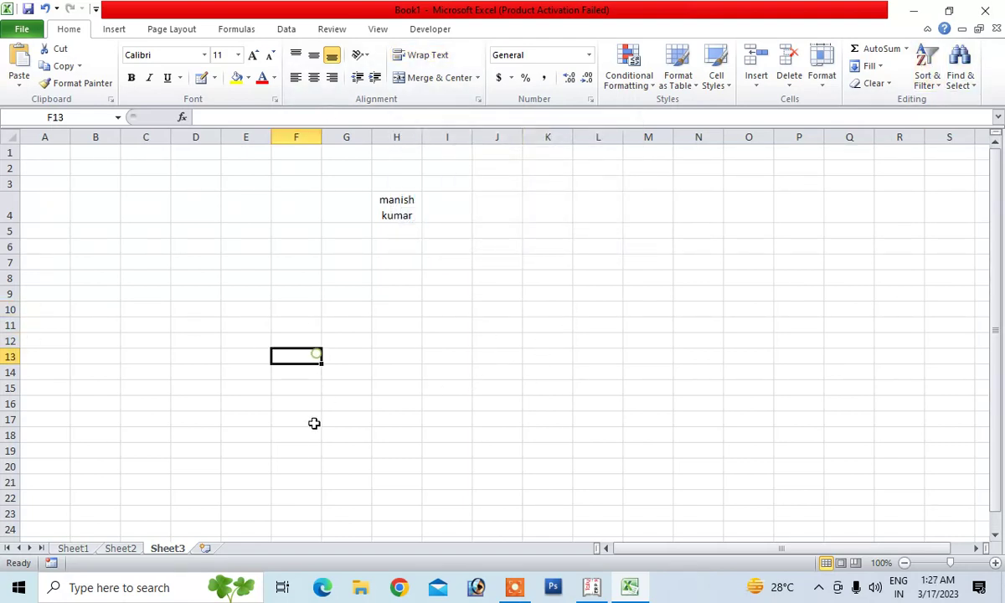
# Add Sheet4 and enter 5, 6, 9, 8, 6, 3, 5, 7, 5, 1, 2, 5, 6, 3 down F3:F16
pyautogui.click(204, 548)
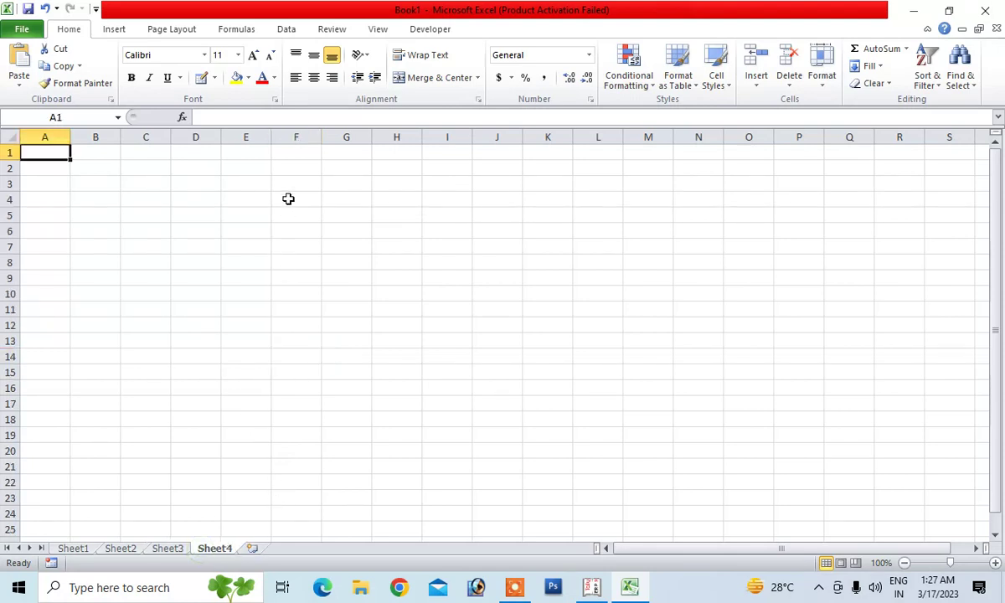
pyautogui.click(288, 182)
pyautogui.write('5 6')
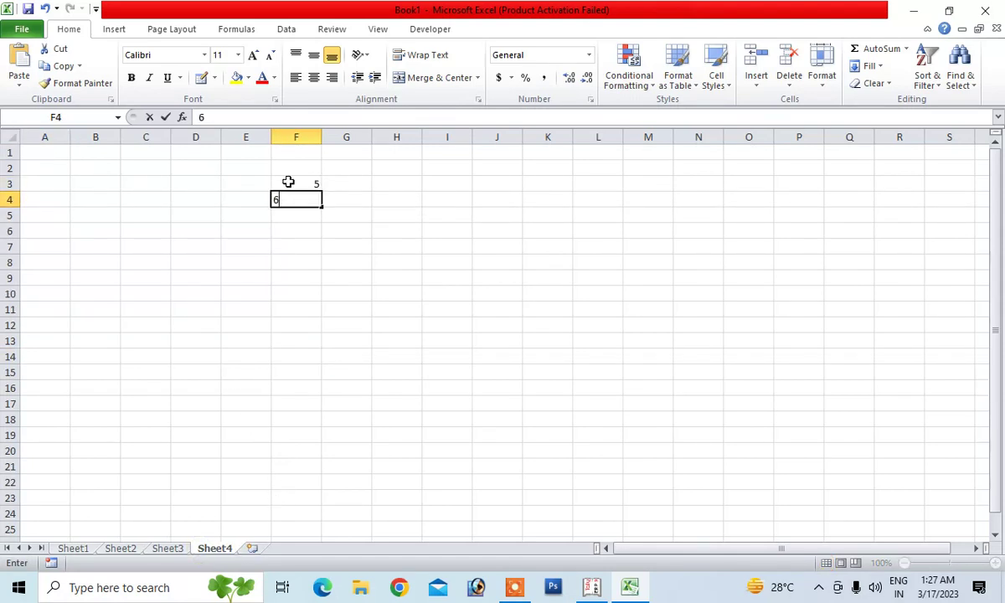
pyautogui.write(' 9 8 6 3 ')
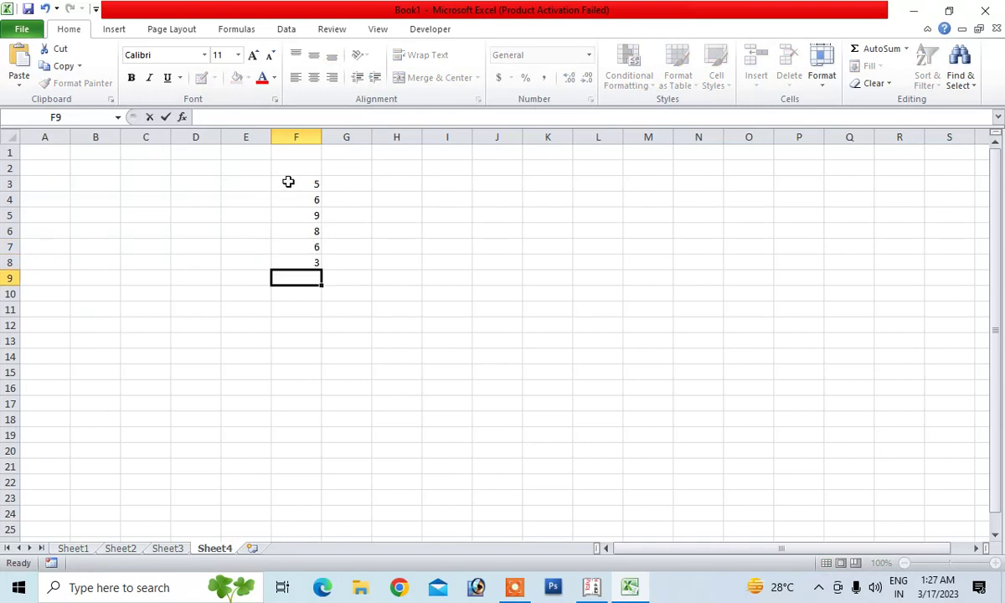
pyautogui.write('5 7 5 1 2')
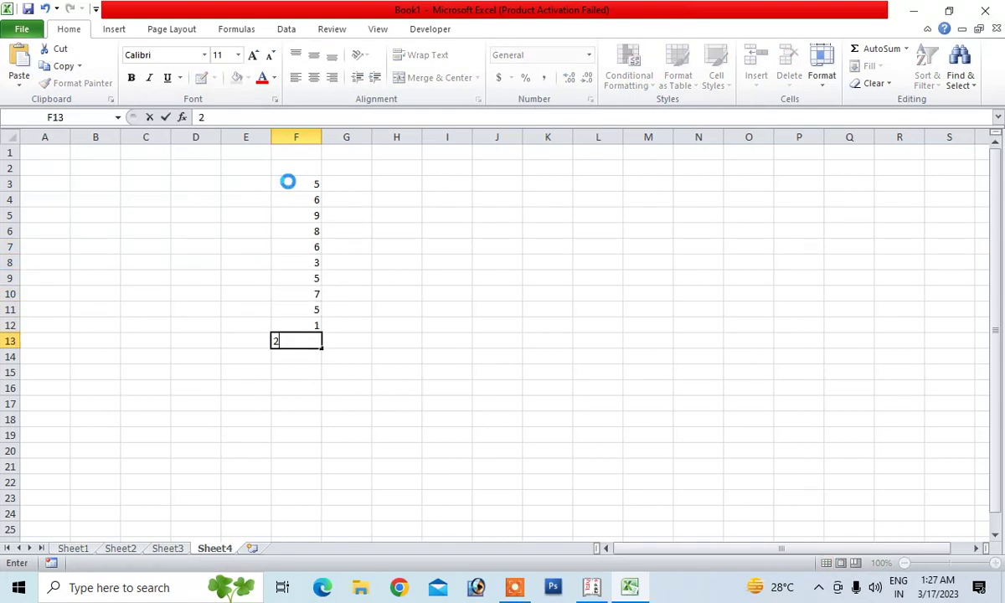
pyautogui.write(' 5 6 3')
pyautogui.press('Return')
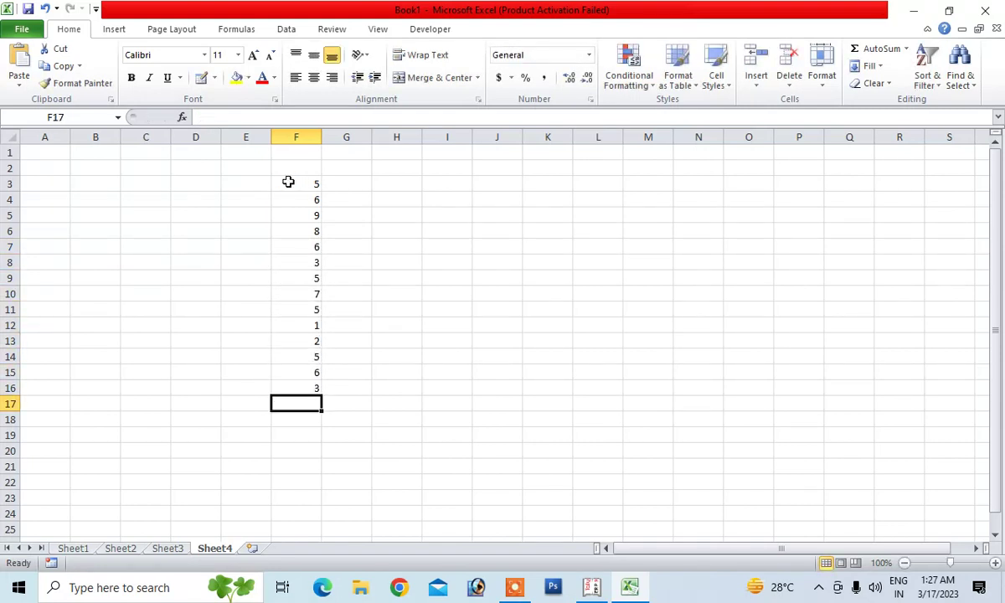
# Sort F3:F16 smallest to largest, then re-sort it largest to smallest
pyautogui.moveTo(292, 178); pyautogui.dragTo(312, 384)
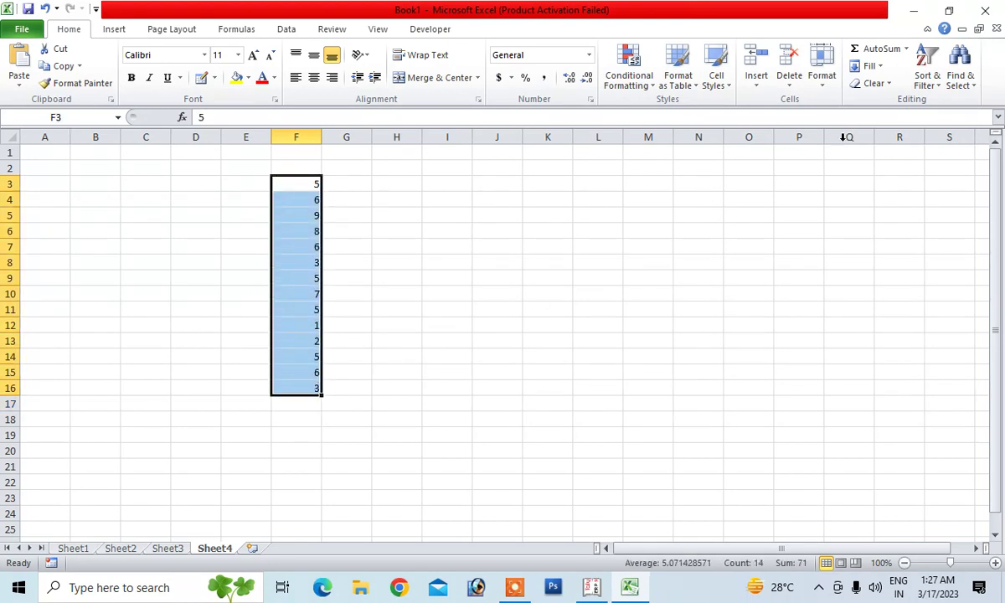
pyautogui.click(925, 84)
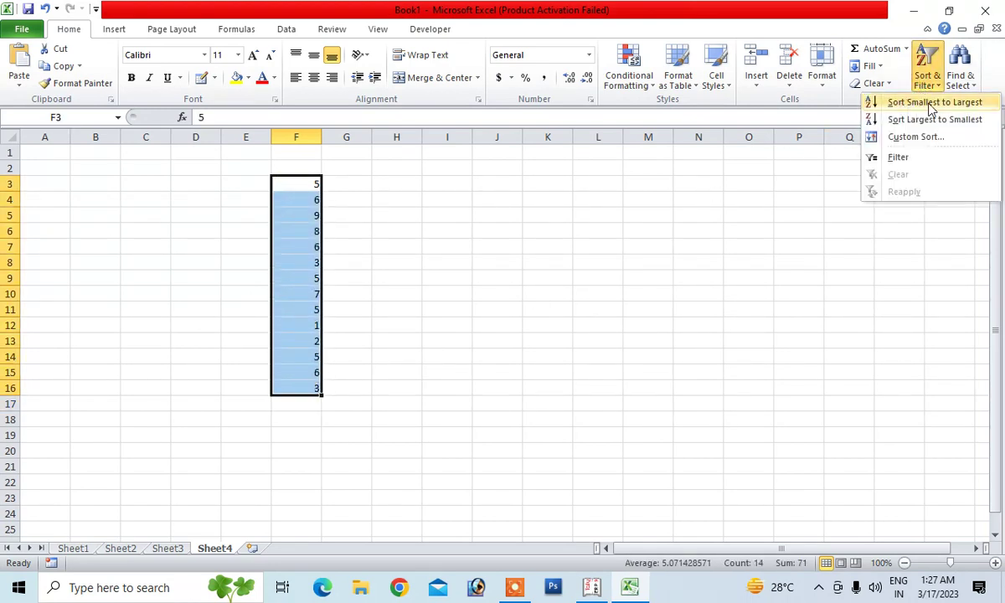
pyautogui.click(929, 104)
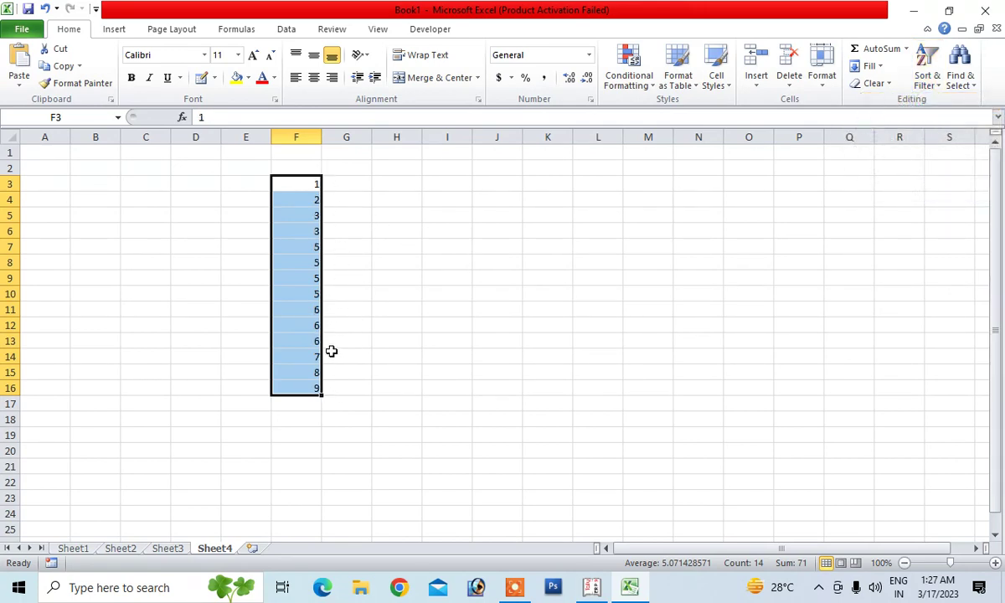
pyautogui.click(431, 309)
pyautogui.moveTo(312, 184); pyautogui.dragTo(310, 387)
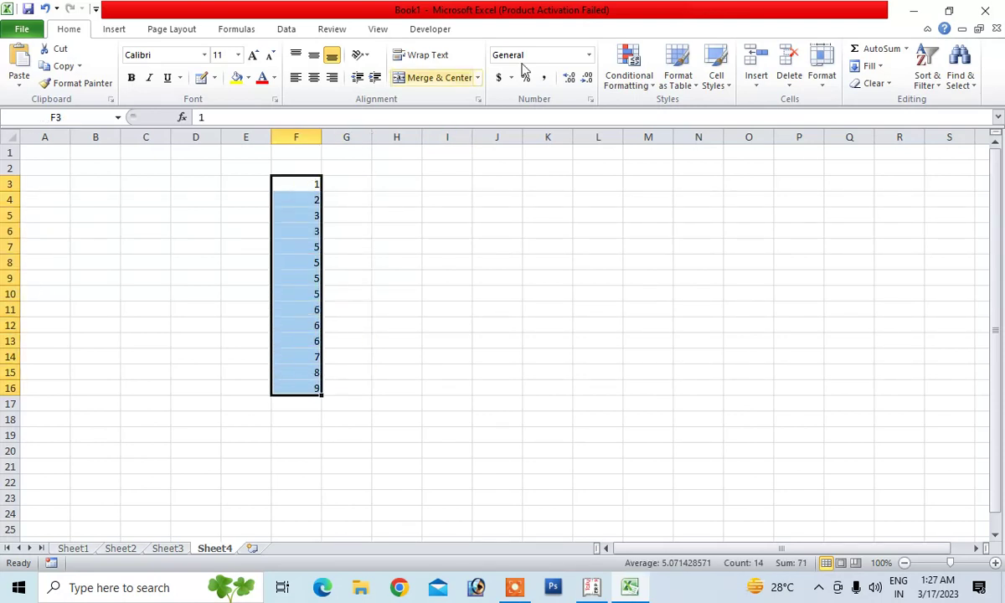
pyautogui.click(928, 78)
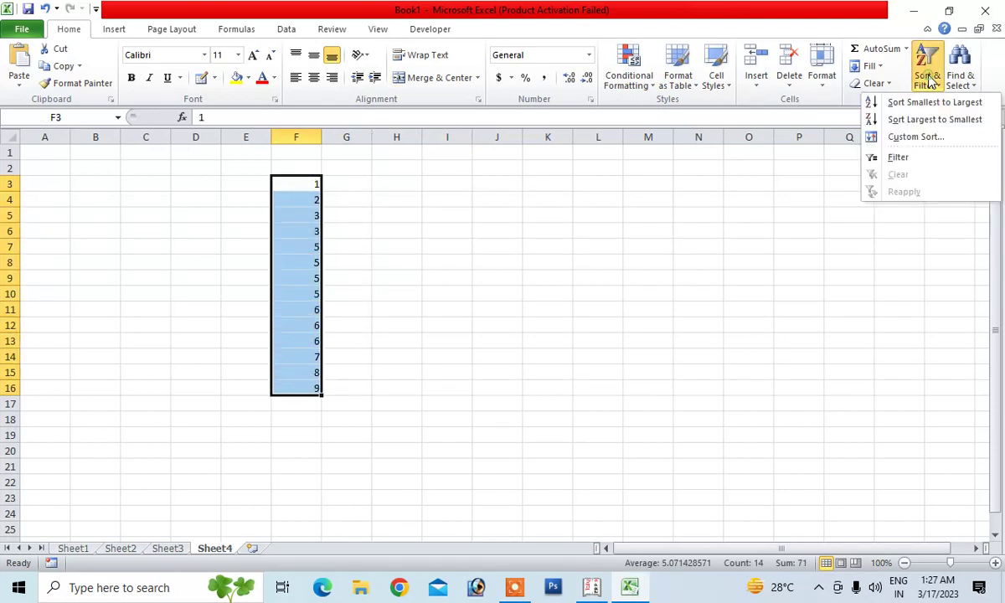
pyautogui.click(917, 120)
# Type the letters f, j, a, b, u, m, z, b, c, g down I4:I13
pyautogui.doubleClick(453, 199)
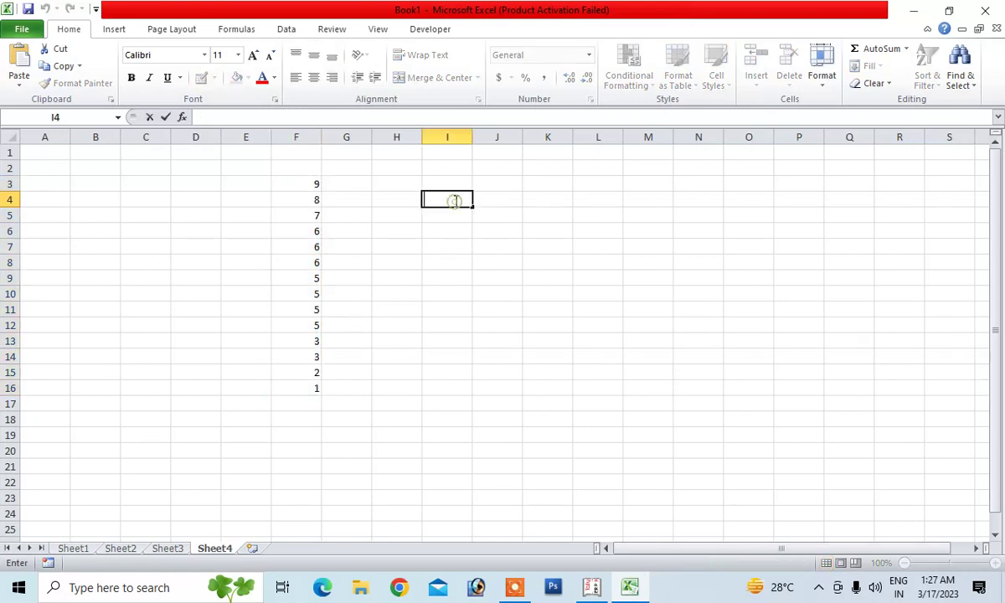
pyautogui.write('f')
pyautogui.press('Return')
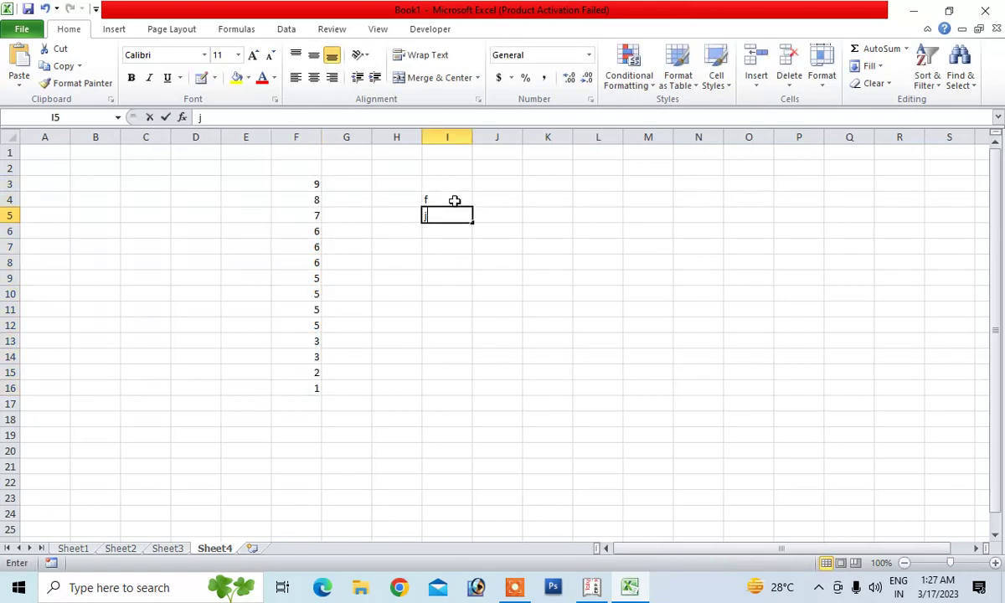
pyautogui.write('j')
pyautogui.press('Return')
pyautogui.write('a')
pyautogui.press('Return')
pyautogui.write('b')
pyautogui.press('Return')
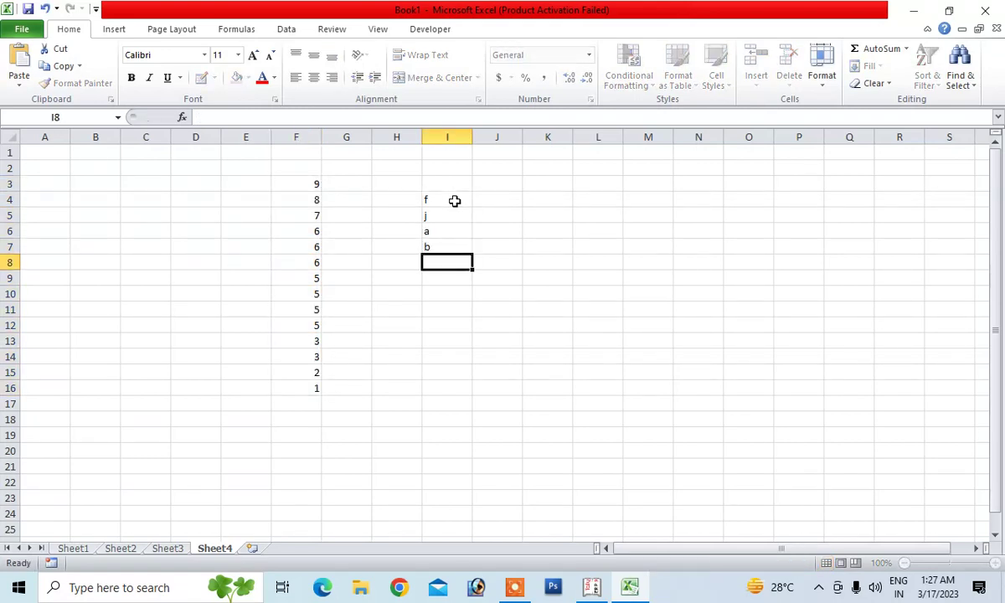
pyautogui.write('u')
pyautogui.press('Return')
pyautogui.write('m')
pyautogui.press('Return')
pyautogui.write('z')
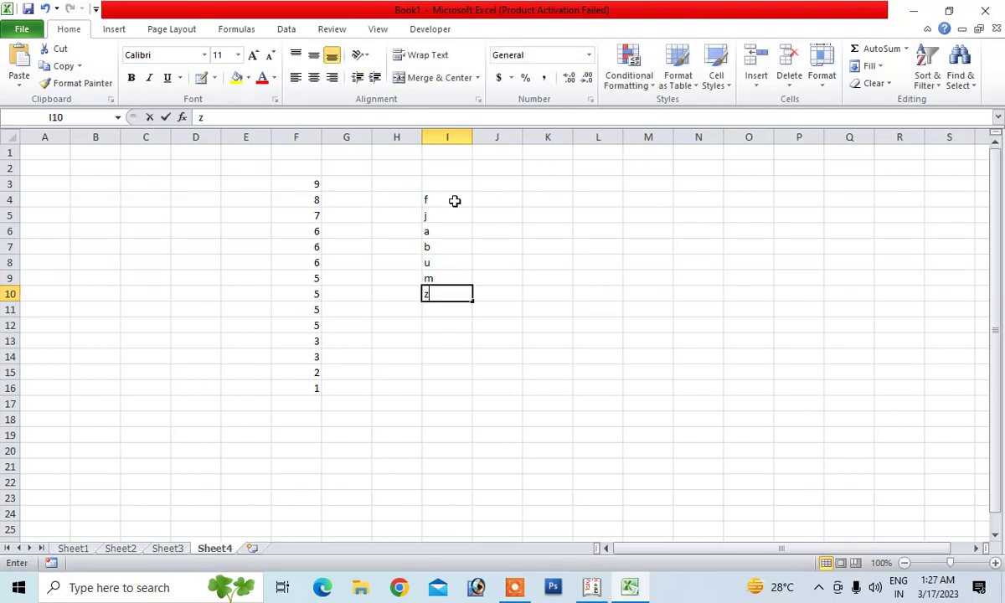
pyautogui.press('Return')
pyautogui.write('b')
pyautogui.press('Return')
pyautogui.write('c')
pyautogui.press('Return')
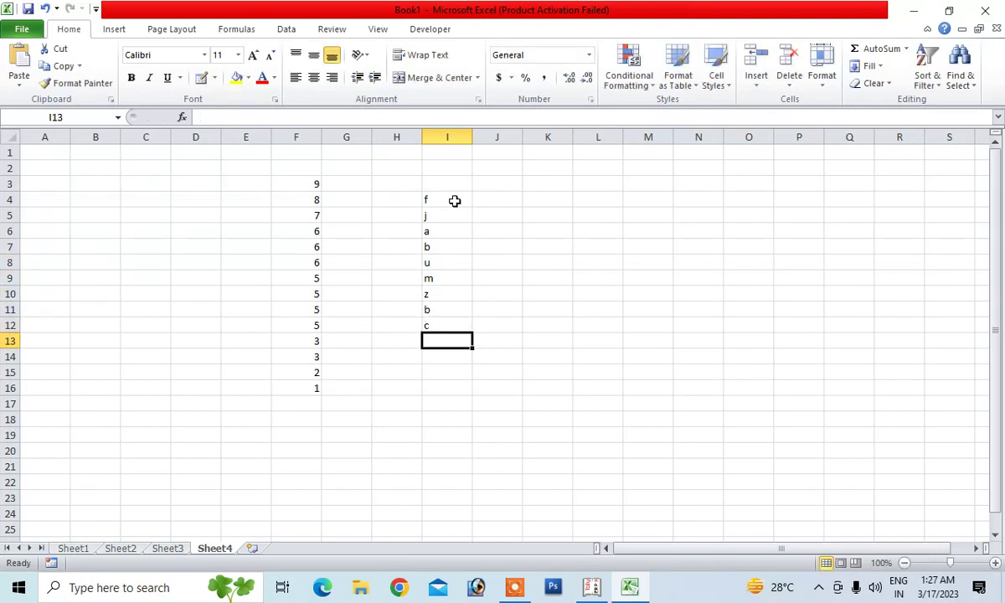
pyautogui.write('g')
pyautogui.press('Return')
# Replace c and g in I12:I13 with v and x, then select I4:I13
pyautogui.hotkey('ctrl', 'a')
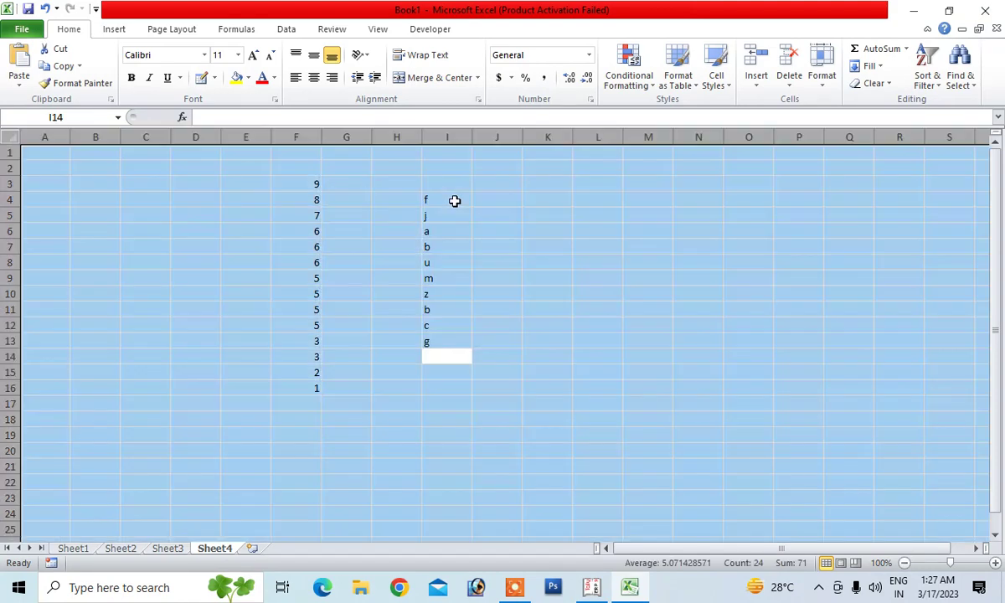
pyautogui.hotkey('ctrl', 'z')
pyautogui.press('Up')
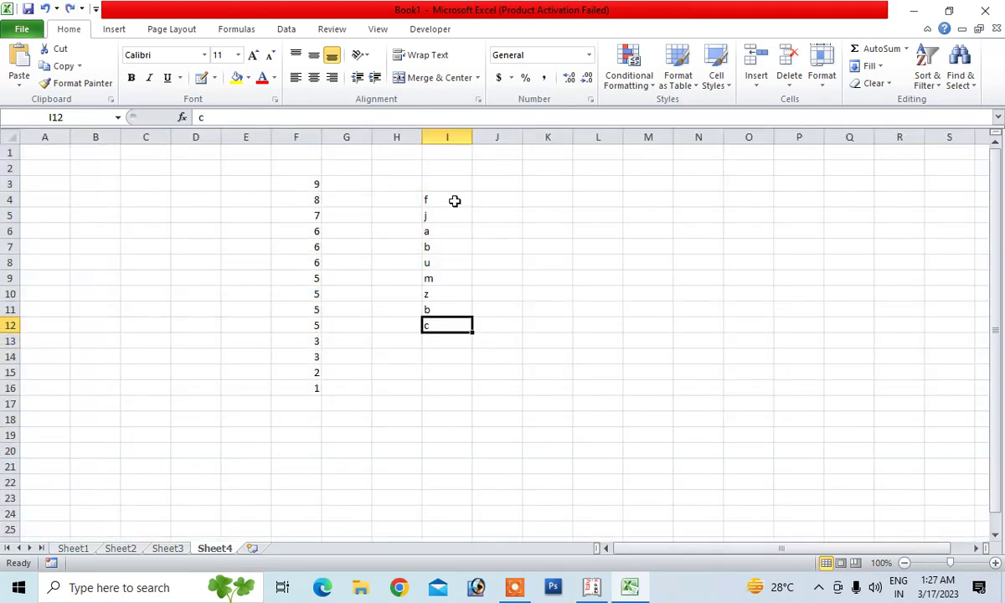
pyautogui.press('Delete')
pyautogui.write('vc')
pyautogui.press('BackSpace')
pyautogui.press('Return')
pyautogui.write('x')
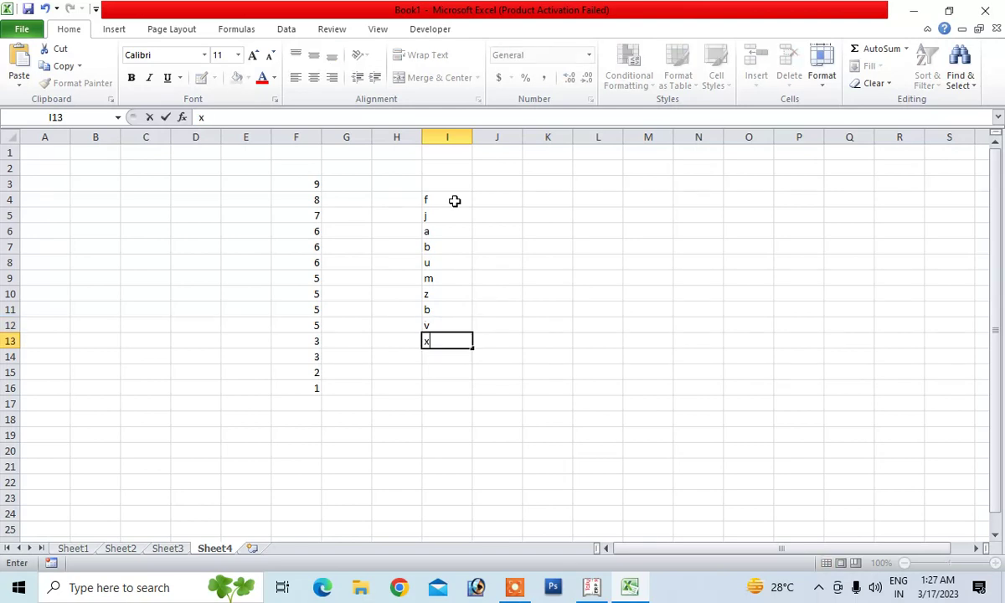
pyautogui.press('Return')
pyautogui.press('Up')
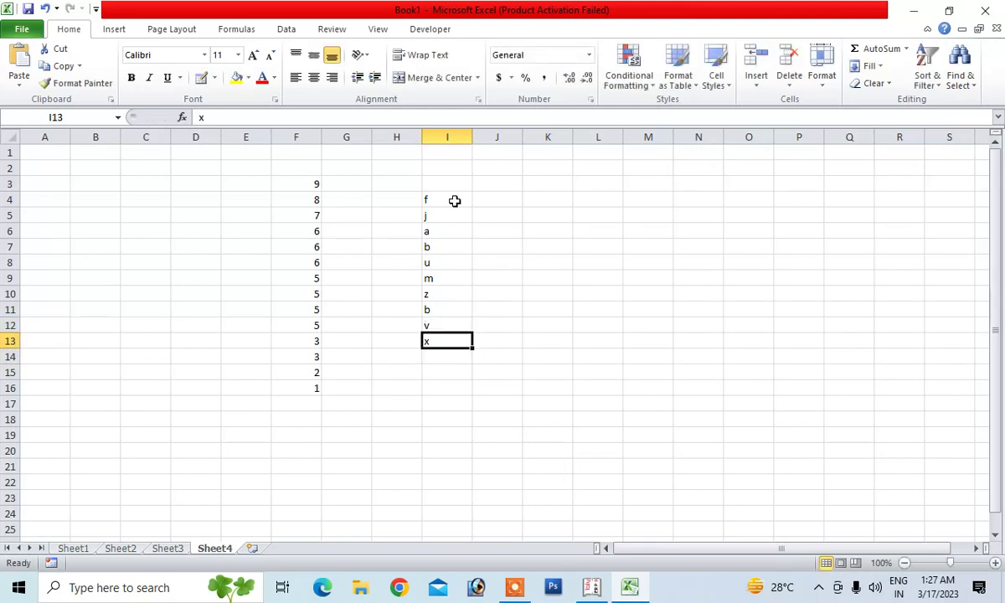
pyautogui.hotkey('ctrl', 'shift', 'Up')
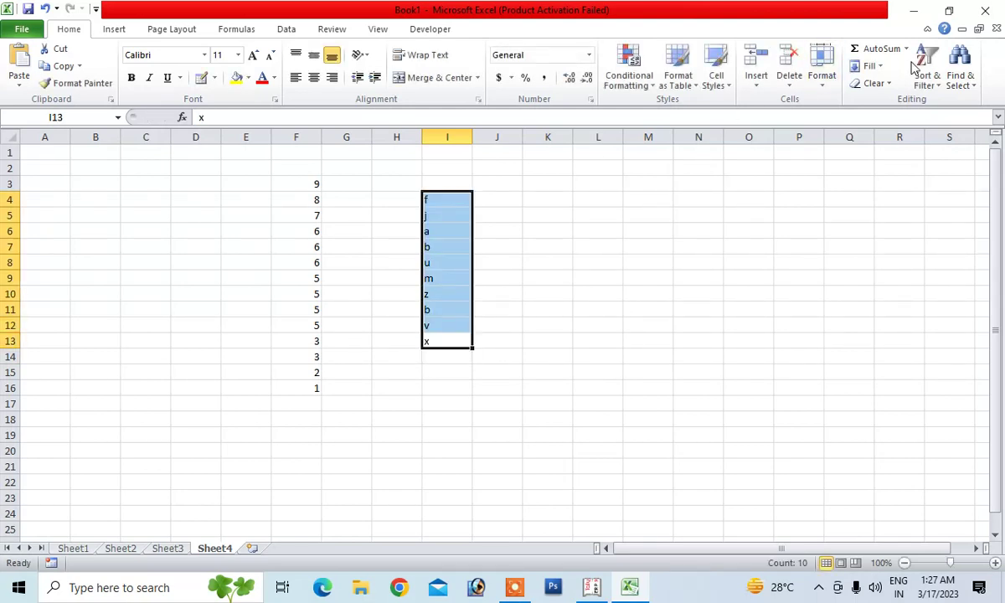
# Sort I4:I13 A to Z, then Z to A so it reads z, x, v, u, m, j, f, b, b, a
pyautogui.click(927, 79)
pyautogui.click(930, 84)
pyautogui.click(935, 88)
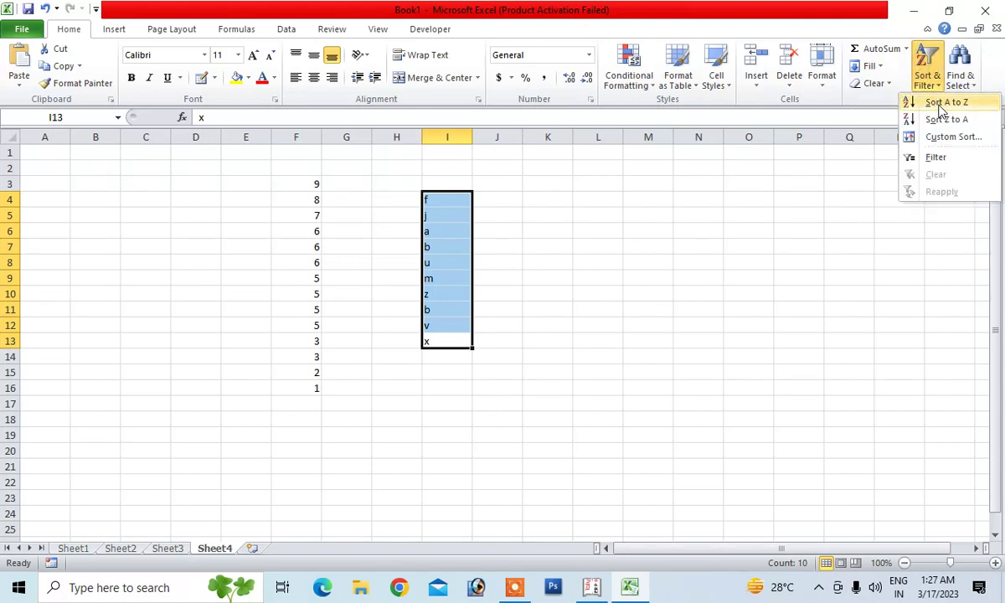
pyautogui.click(940, 101)
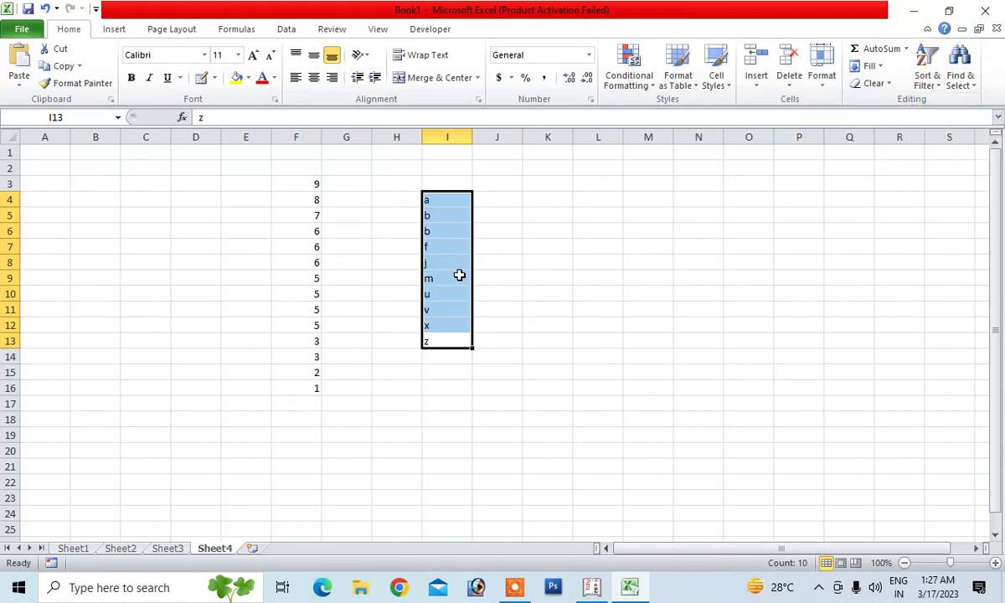
pyautogui.click(927, 76)
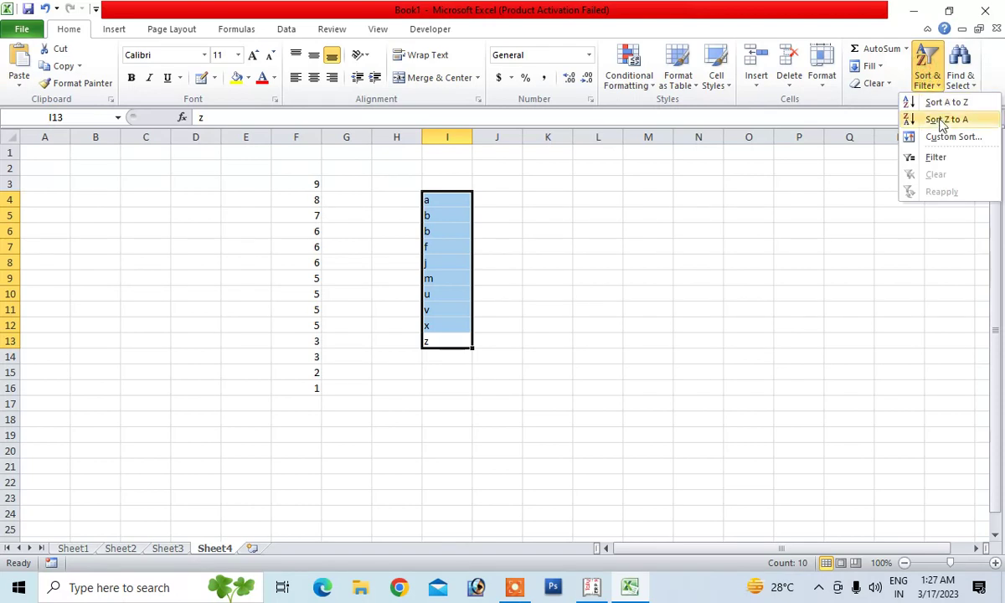
pyautogui.click(938, 119)
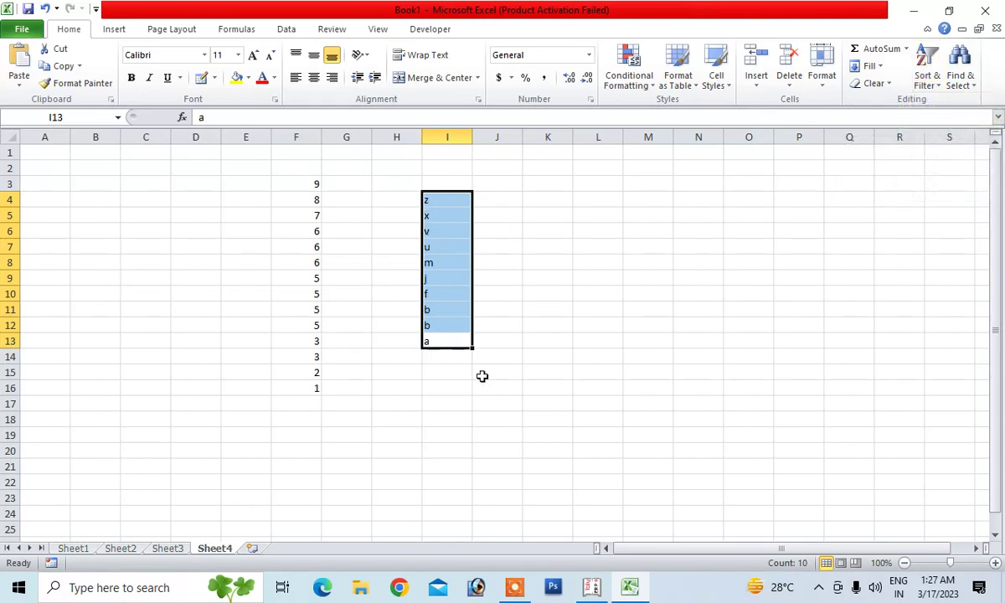
pyautogui.click(650, 340)
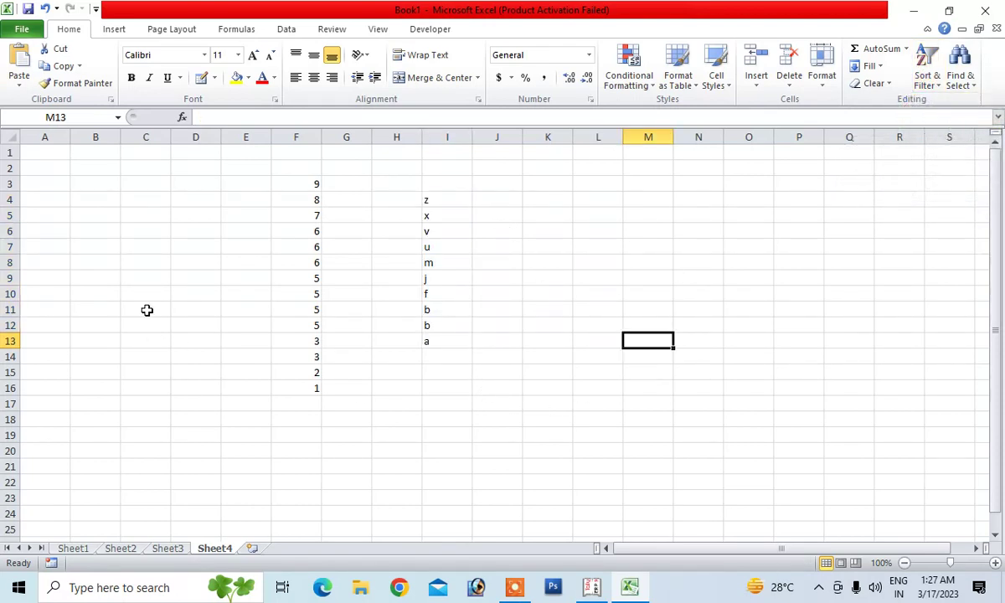
pyautogui.click(113, 214)
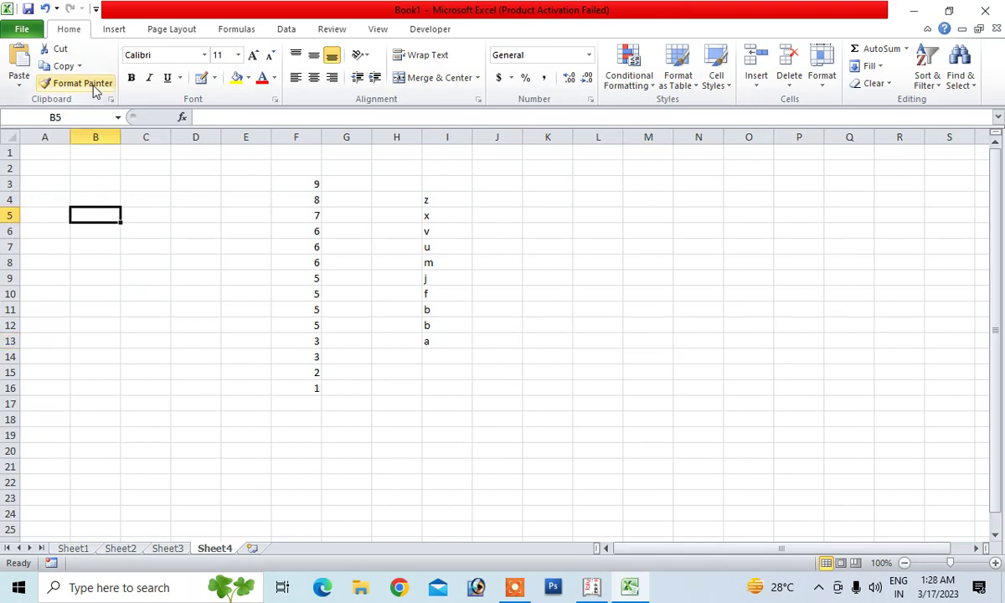
pyautogui.click(245, 294)
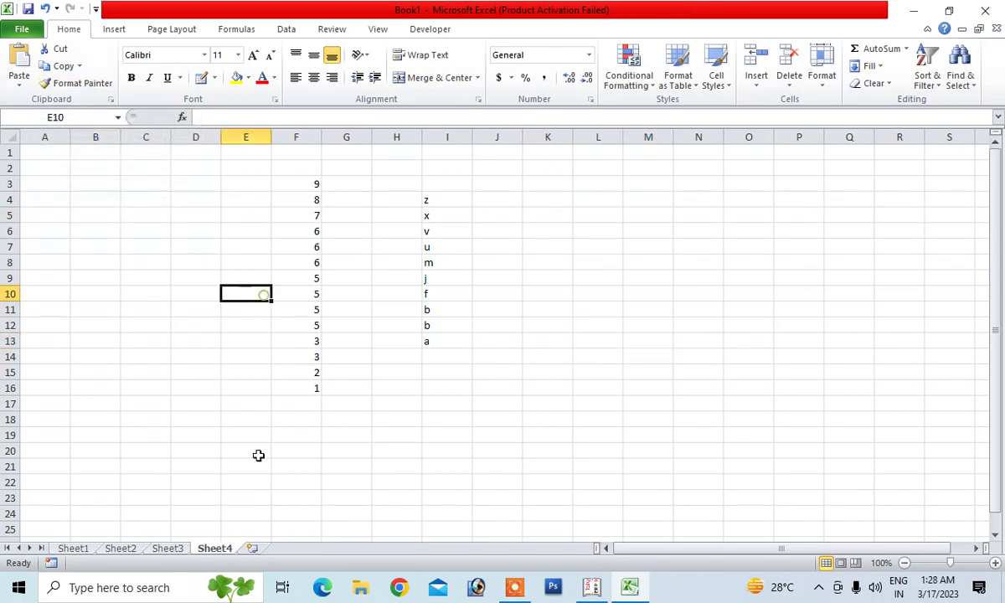
# Insert a new Sheet5 and enter anil in D4 and sunil in D5
pyautogui.click(252, 549)
pyautogui.click(176, 200)
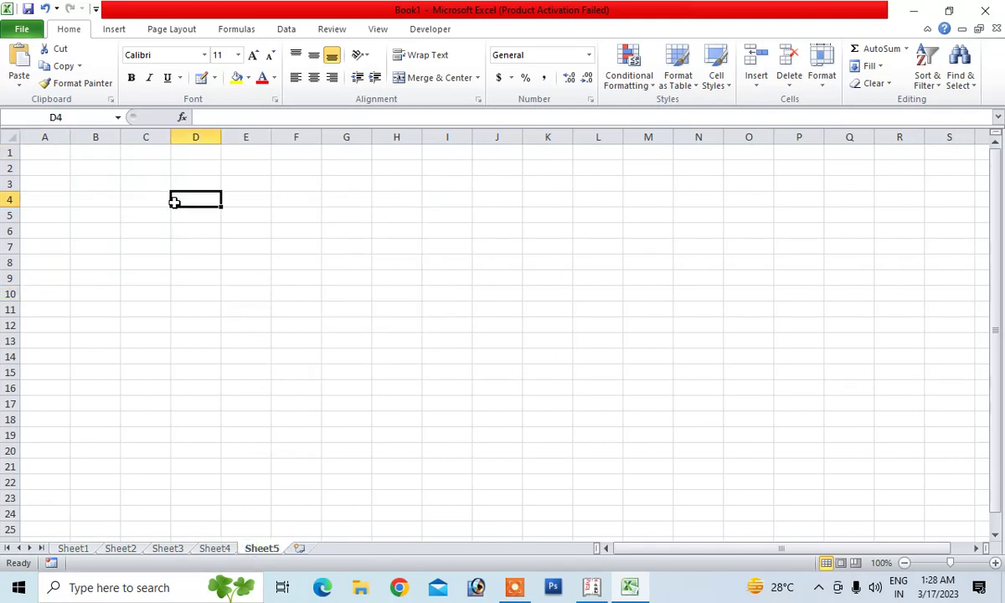
pyautogui.write('anil')
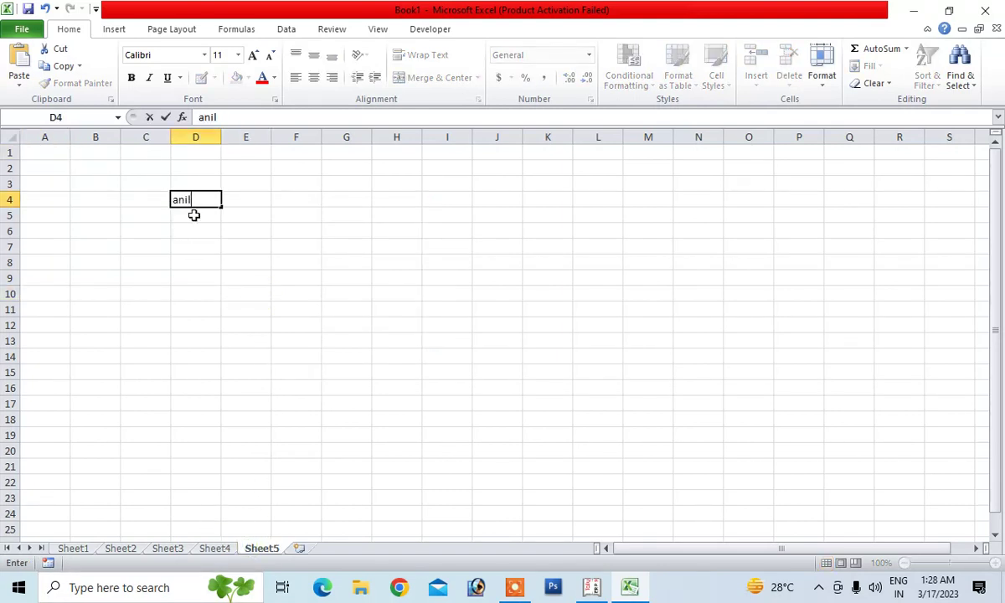
pyautogui.click(194, 215)
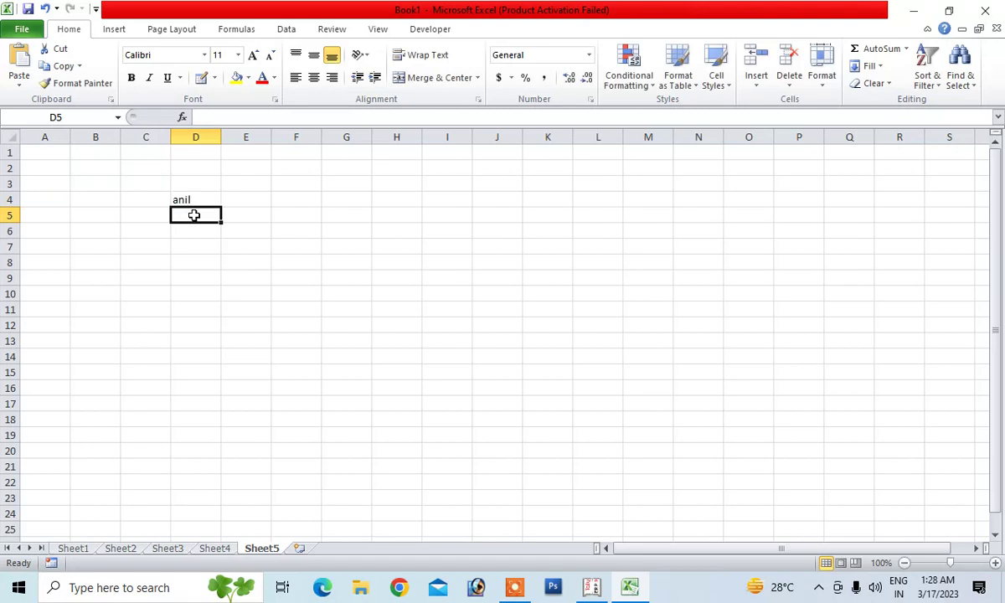
pyautogui.write('sunil')
pyautogui.press('Return')
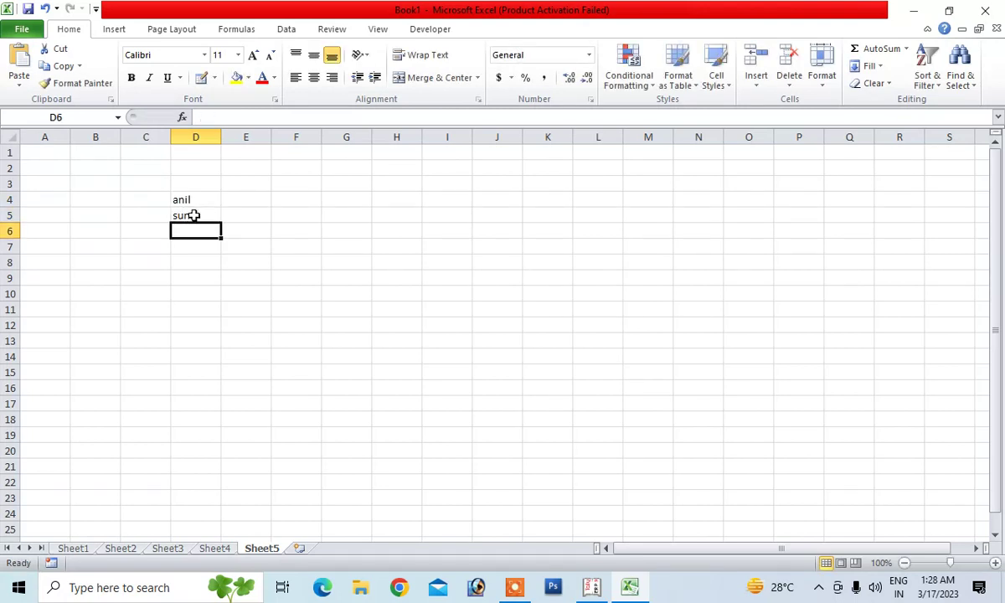
# Enter rahul, manish and raju in D6, D7 and D8
pyautogui.write('rahul')
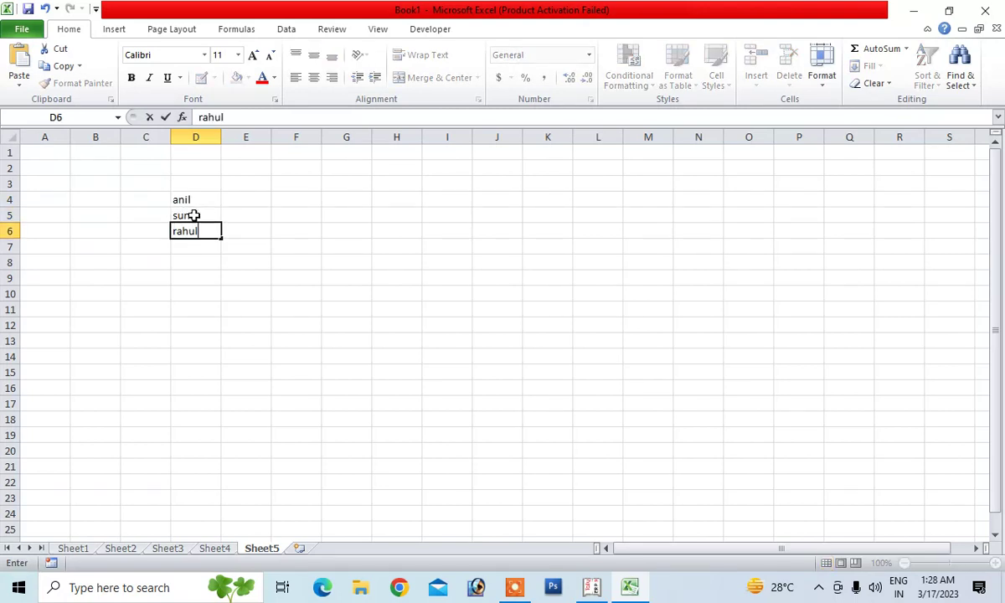
pyautogui.press('Return')
pyautogui.write('mani')
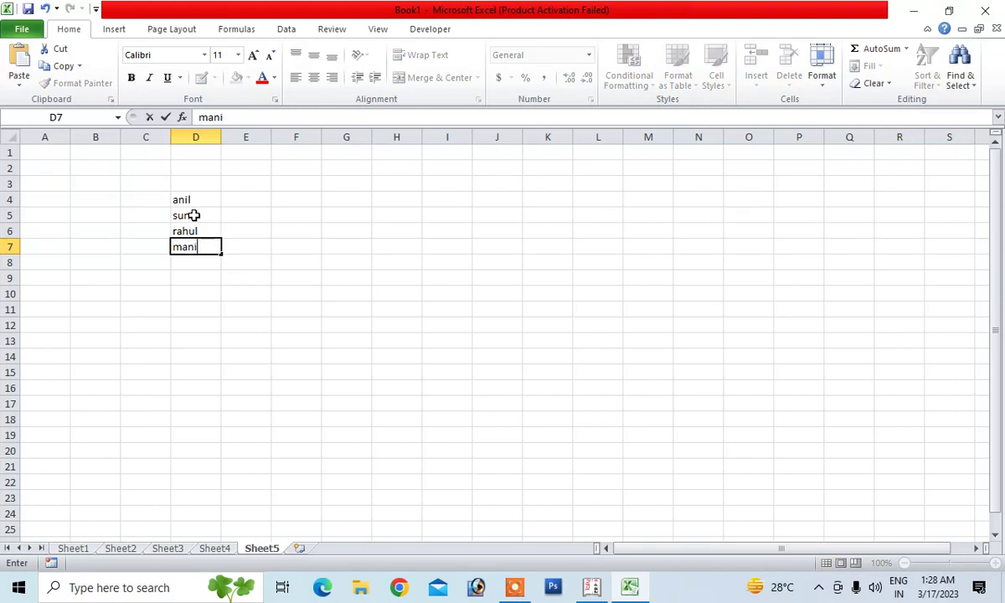
pyautogui.write('sh')
pyautogui.press('Return')
pyautogui.write('r')
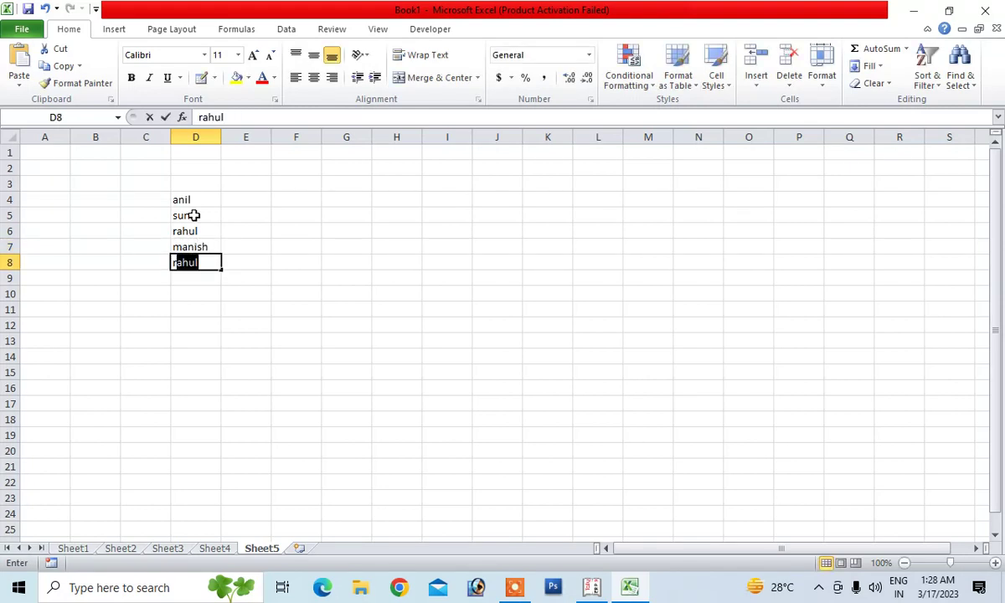
pyautogui.write('aju')
pyautogui.click(263, 314)
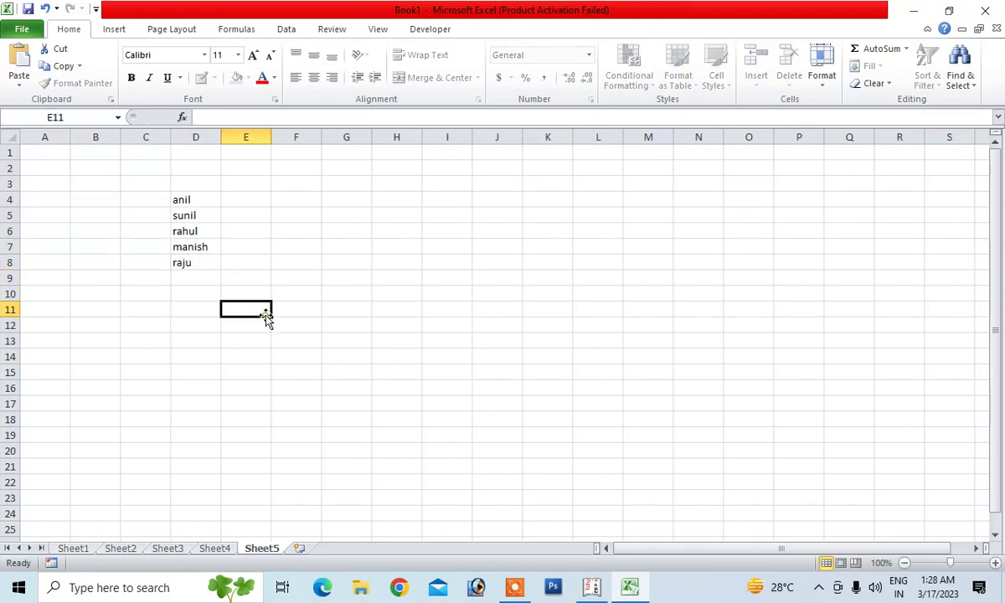
# Format anil in D4 as bold red text, enlarged to size 16
pyautogui.click(195, 202)
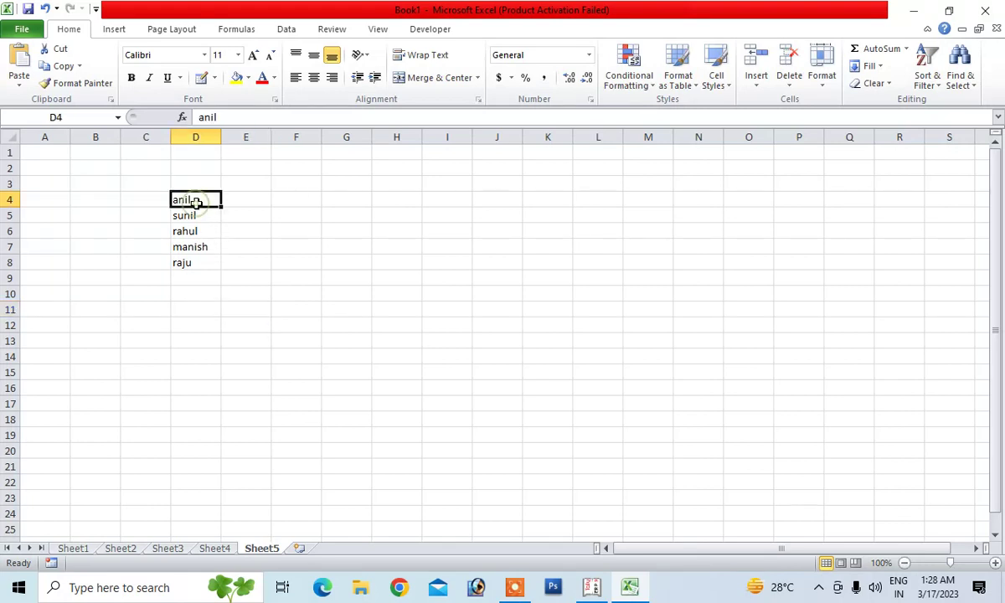
pyautogui.click(262, 77)
pyautogui.click(130, 77)
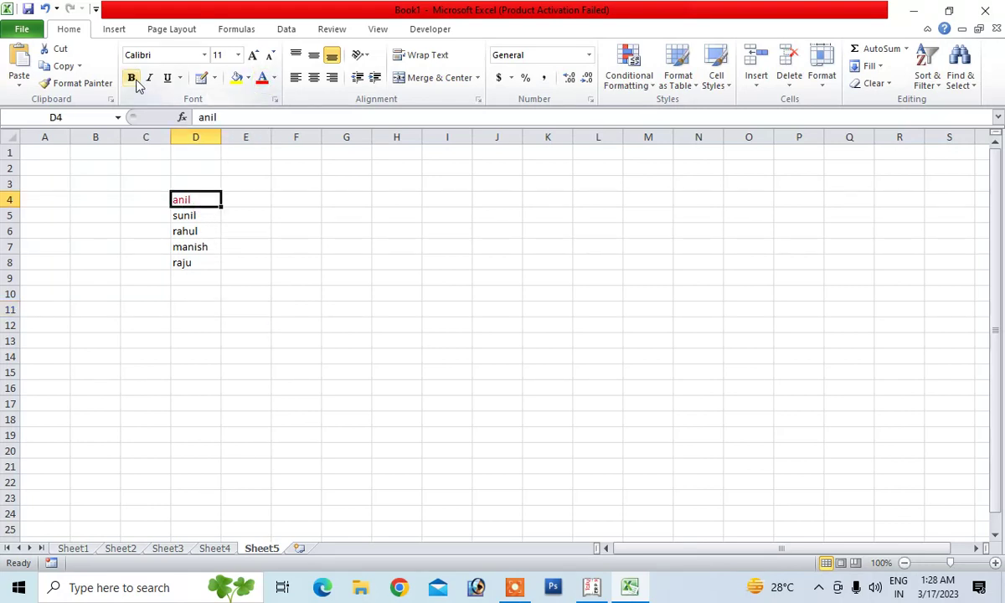
pyautogui.click(253, 55)
pyautogui.click(253, 55)
pyautogui.click(253, 54)
pyautogui.click(299, 301)
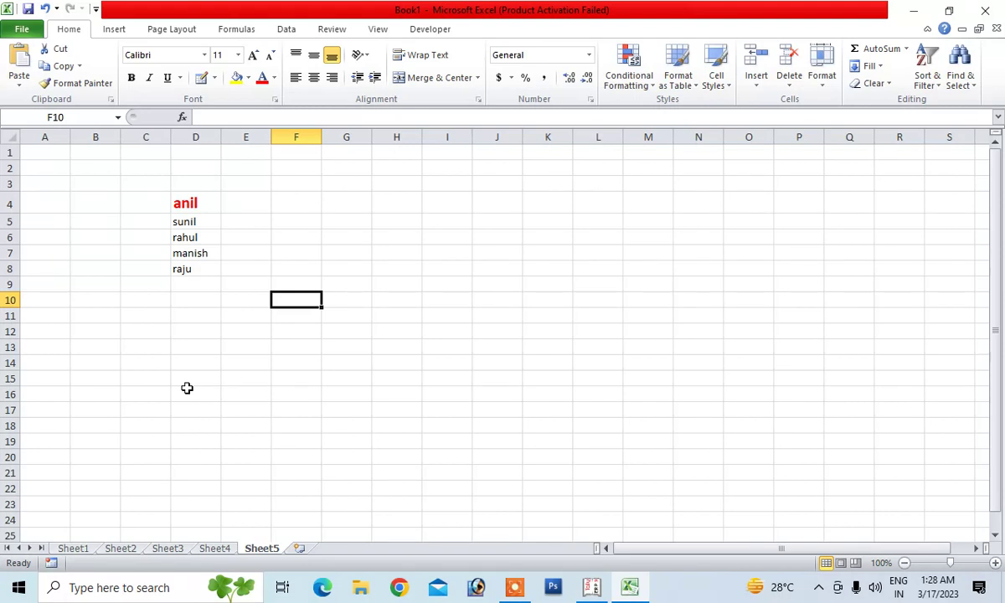
pyautogui.click(201, 253)
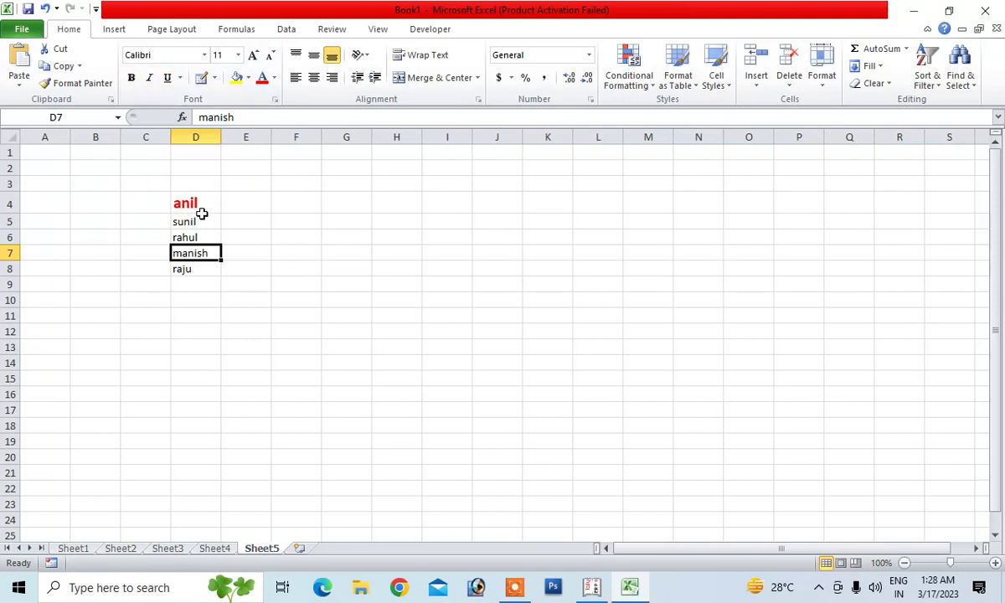
pyautogui.click(205, 300)
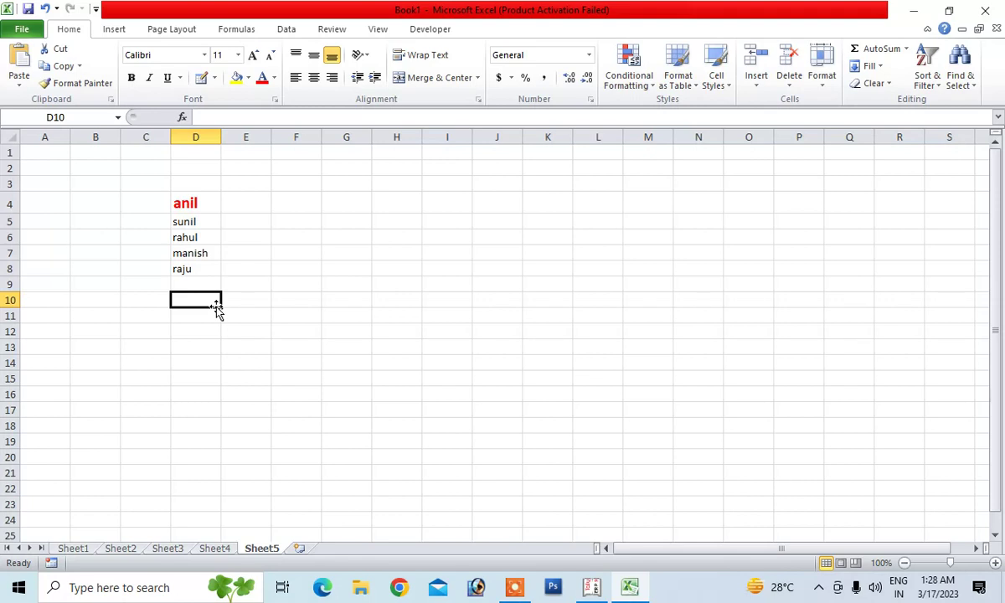
# Copy anil's bold red large formatting onto manish in D7 with Format Painter, then widen column D
pyautogui.click(205, 204)
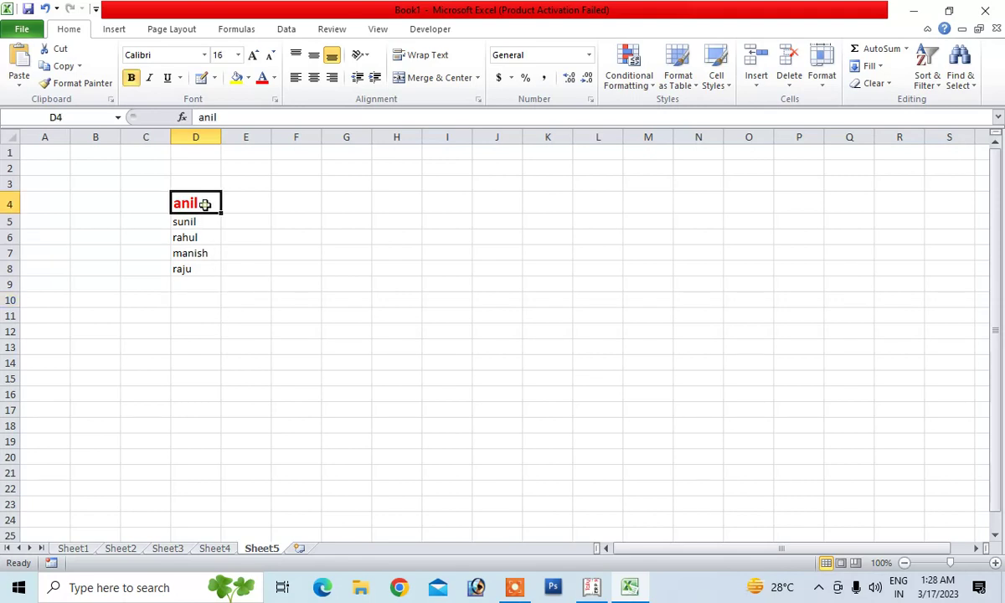
pyautogui.click(83, 83)
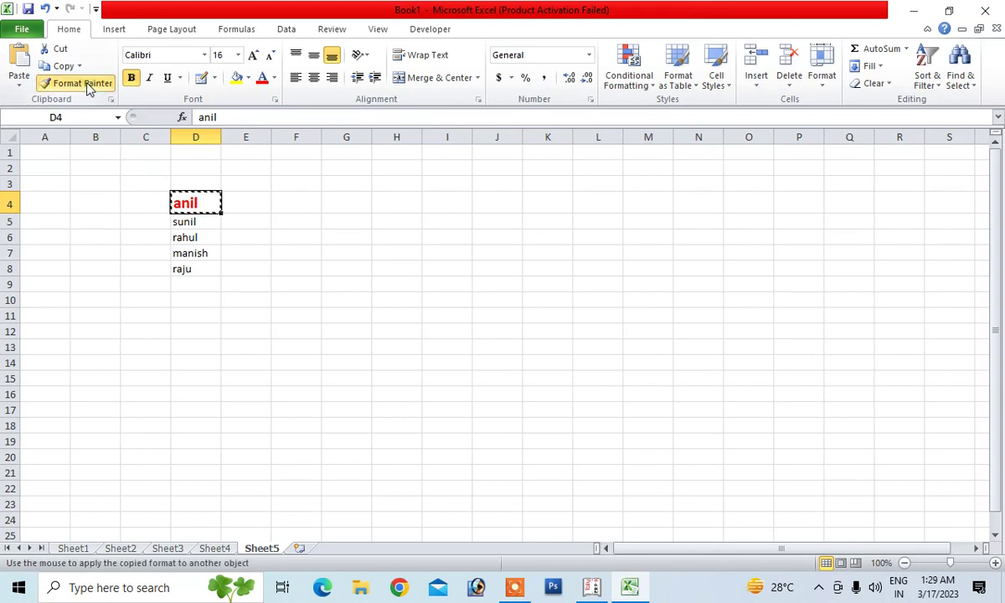
pyautogui.click(186, 254)
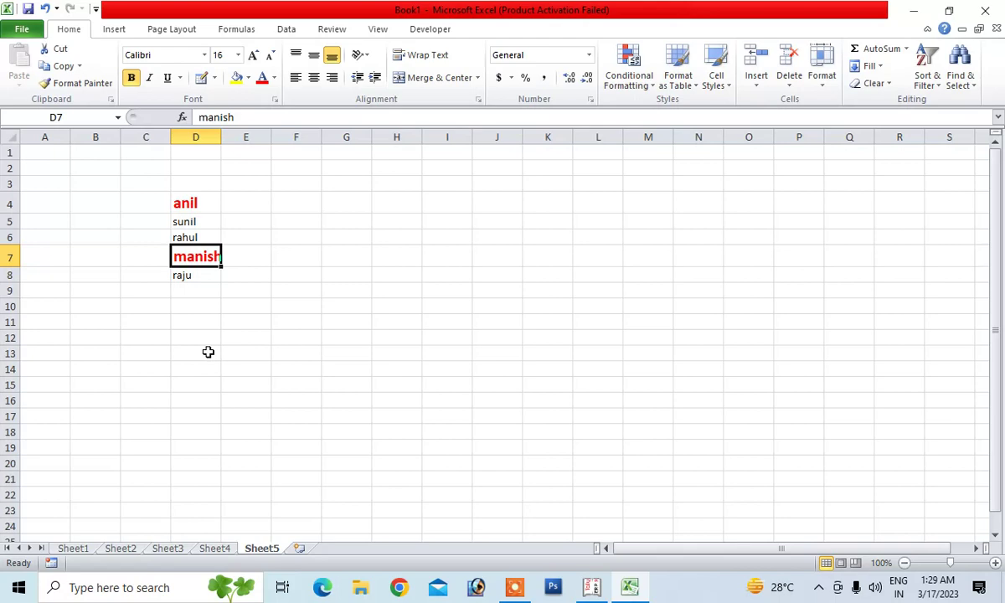
pyautogui.moveTo(221, 137); pyautogui.dragTo(230, 136)
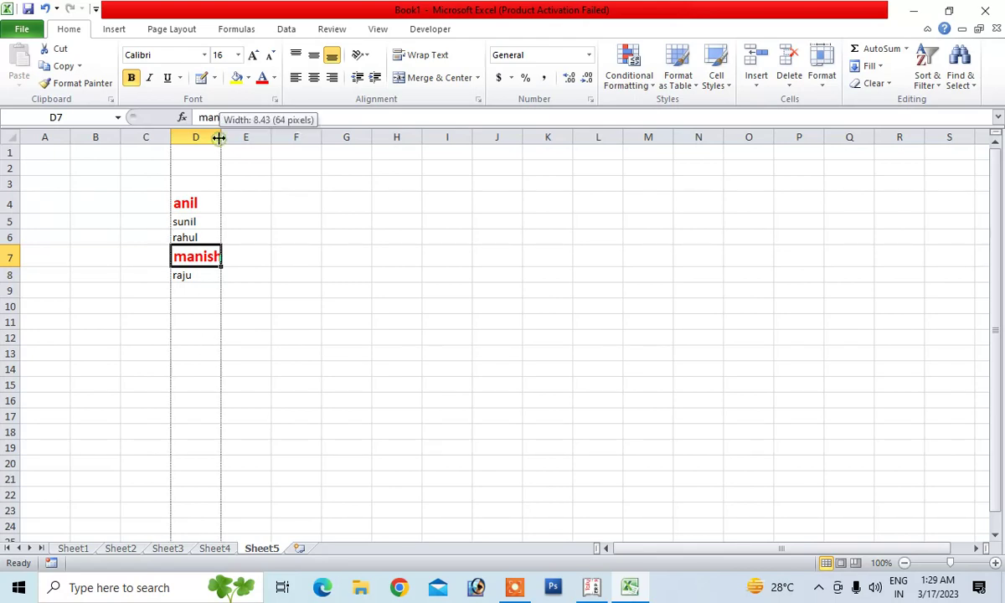
pyautogui.click(200, 353)
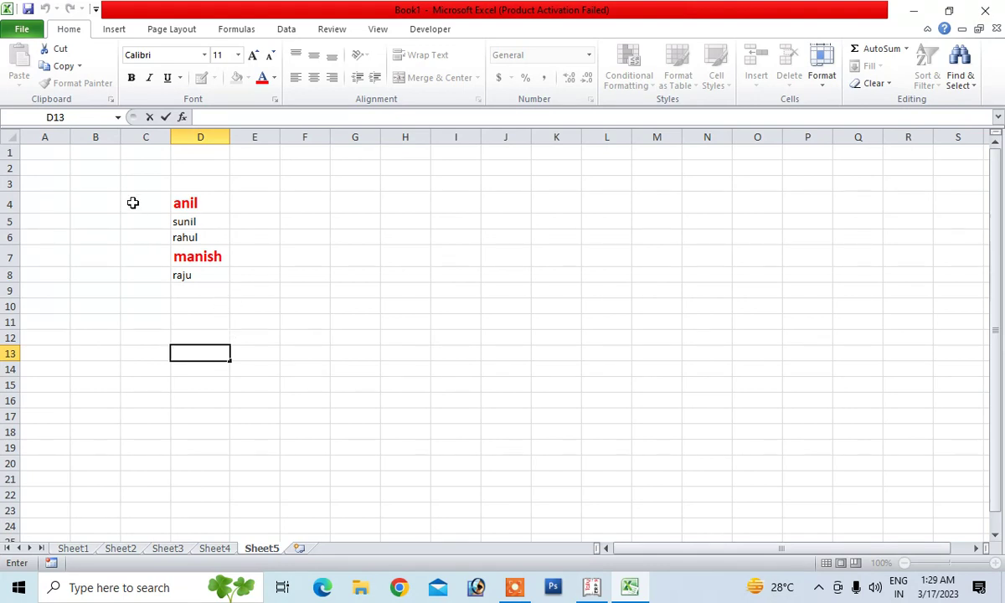
# Paint raju's plain formatting from D8 onto anil in D4
pyautogui.click(134, 307)
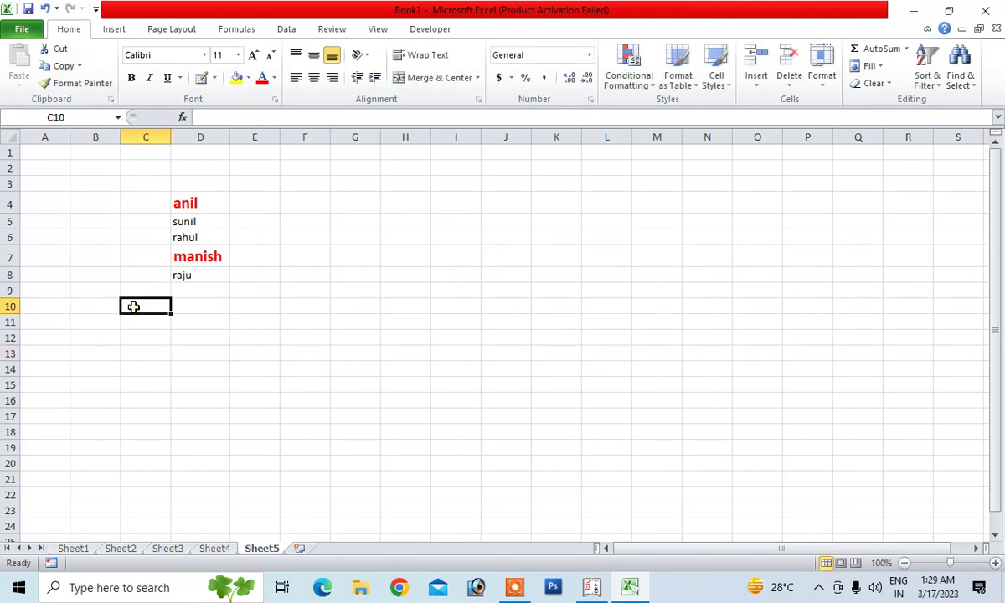
pyautogui.click(199, 287)
pyautogui.click(179, 274)
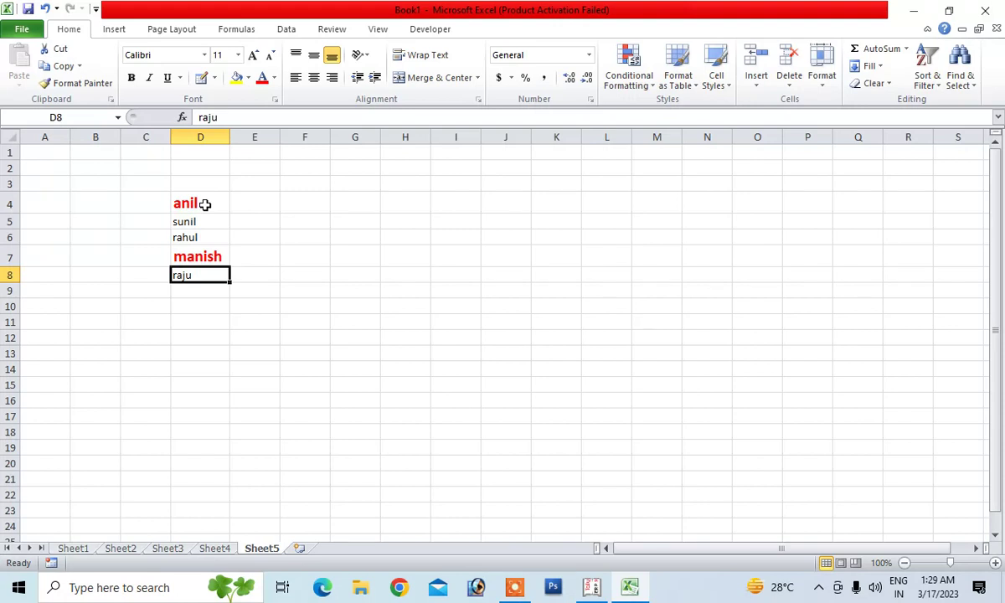
pyautogui.click(139, 303)
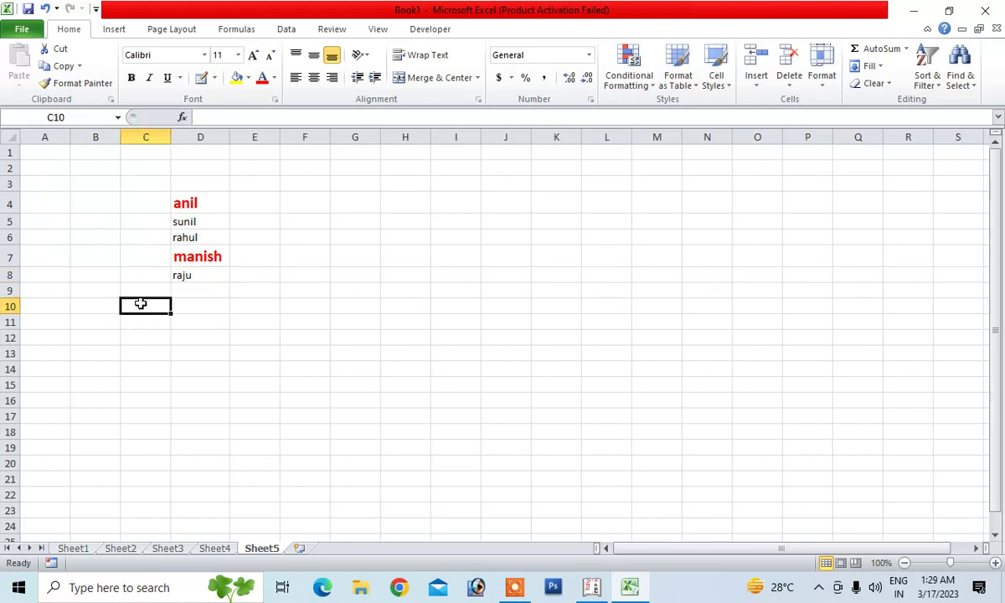
pyautogui.click(183, 275)
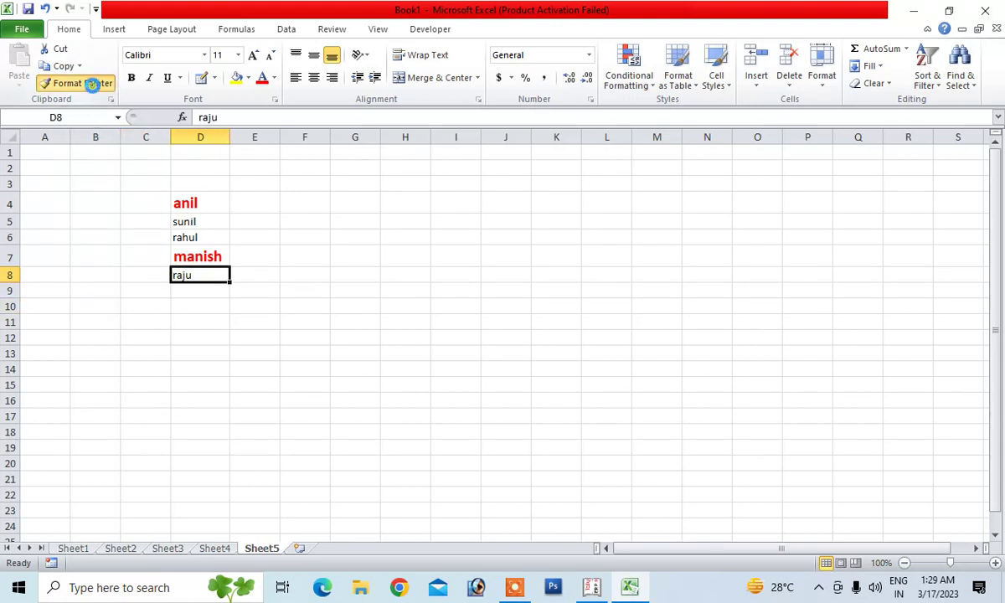
pyautogui.click(92, 84)
pyautogui.click(189, 201)
pyautogui.click(350, 267)
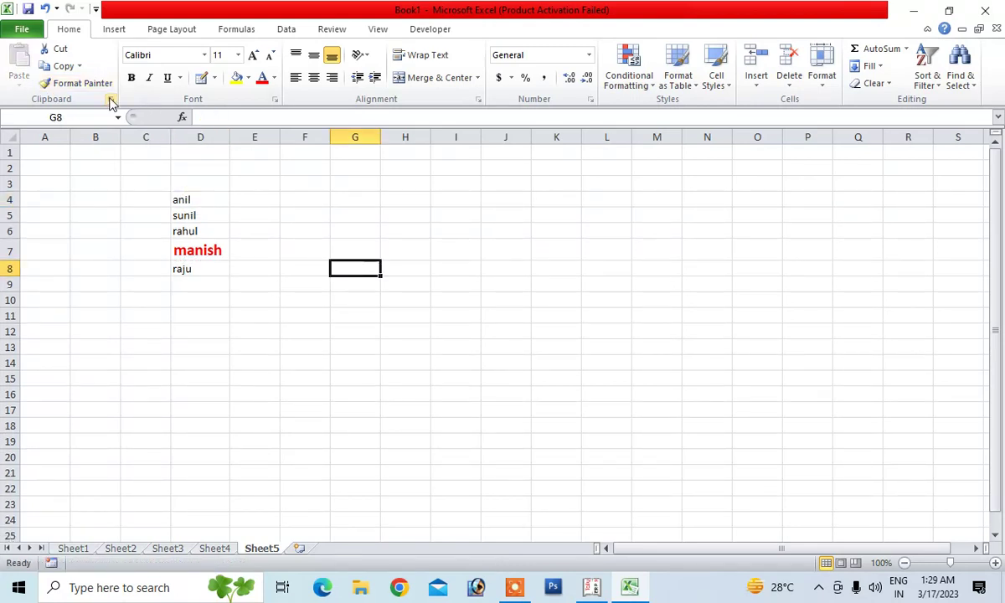
# Paint raju's plain formatting from D8 onto manish in D7, then select D4:D8
pyautogui.click(392, 201)
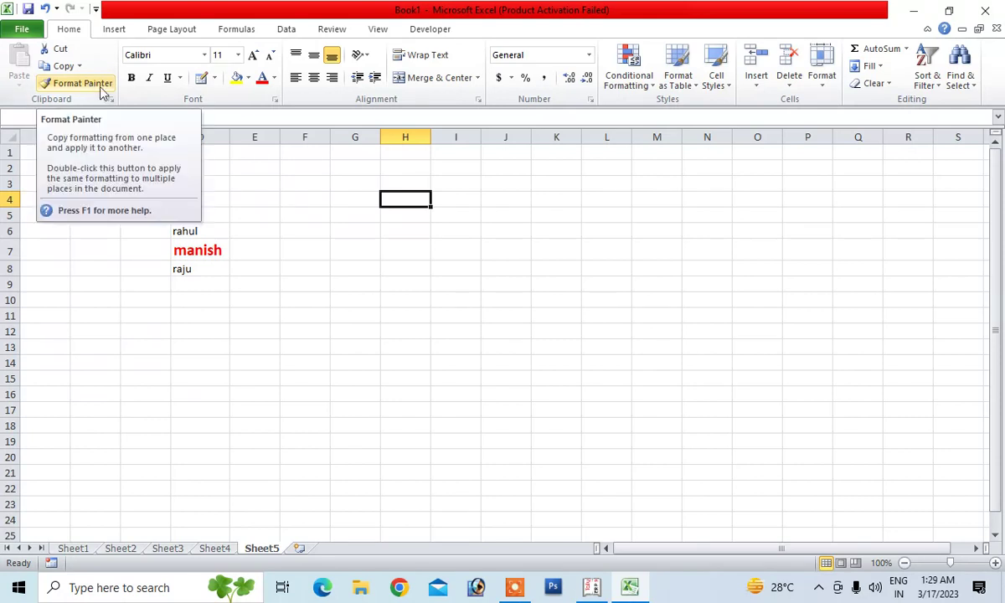
pyautogui.click(444, 364)
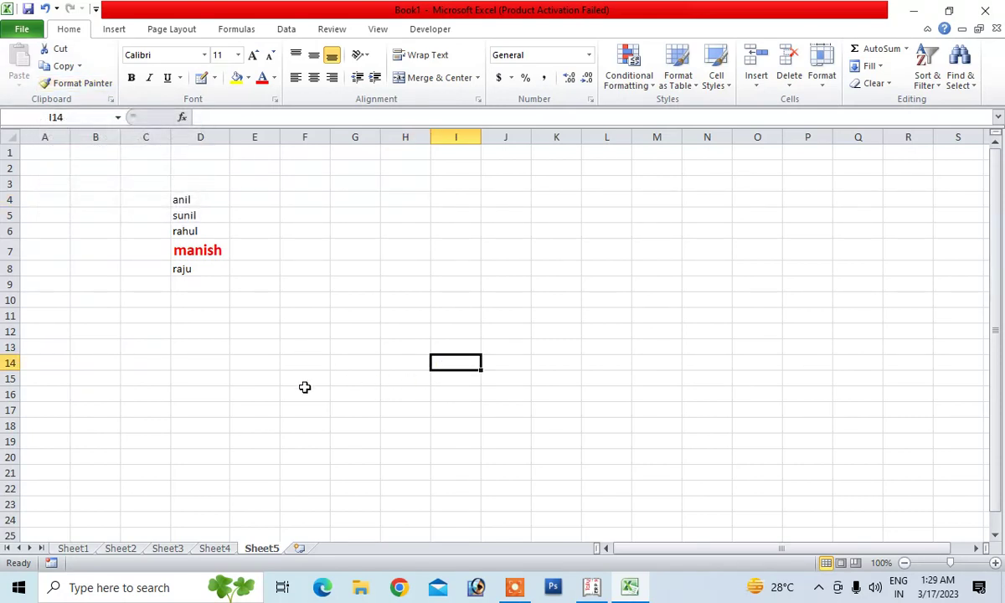
pyautogui.click(40, 151)
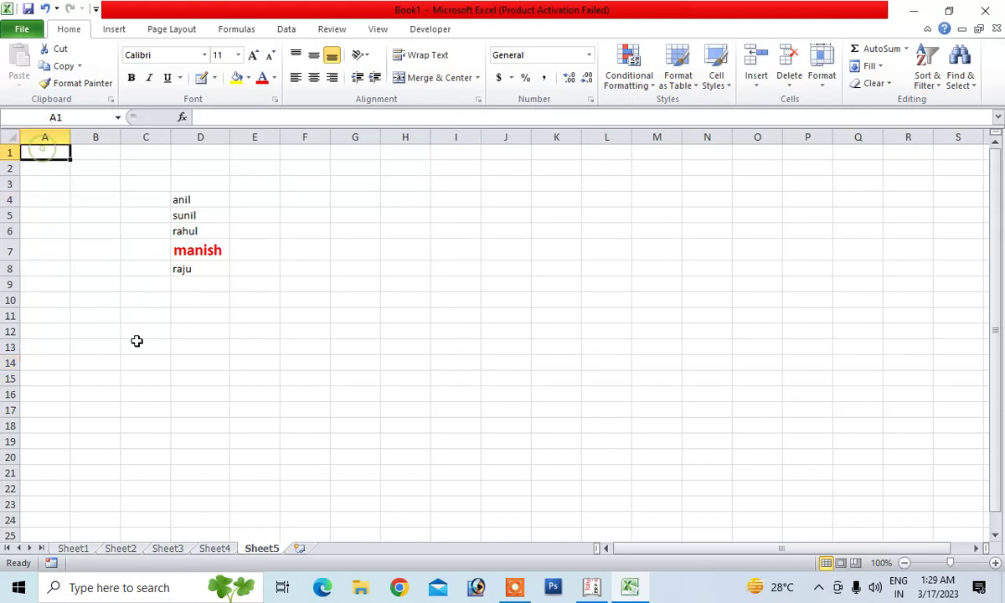
pyautogui.moveTo(198, 199); pyautogui.dragTo(209, 270)
pyautogui.click(207, 250)
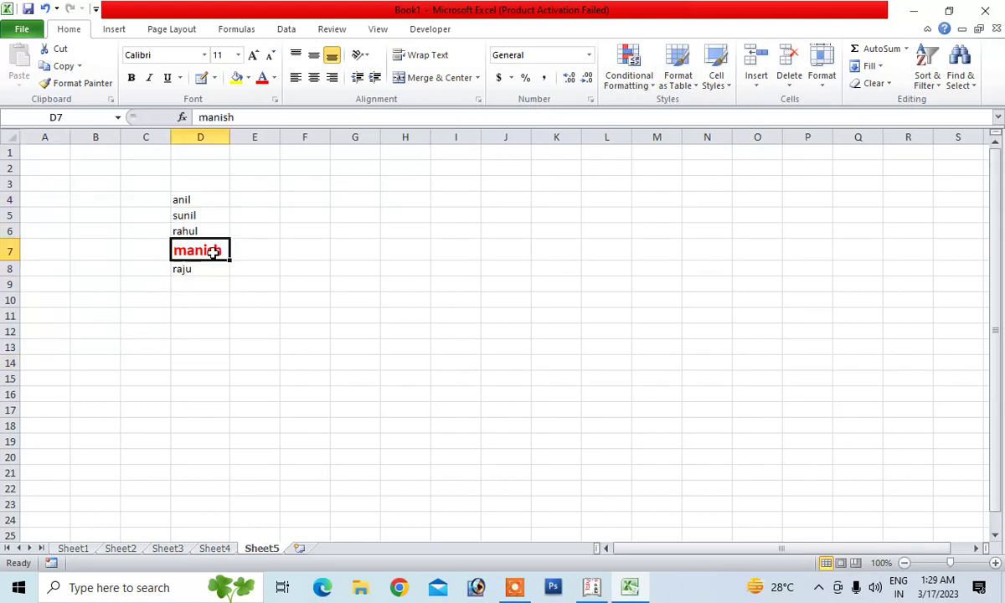
pyautogui.click(197, 283)
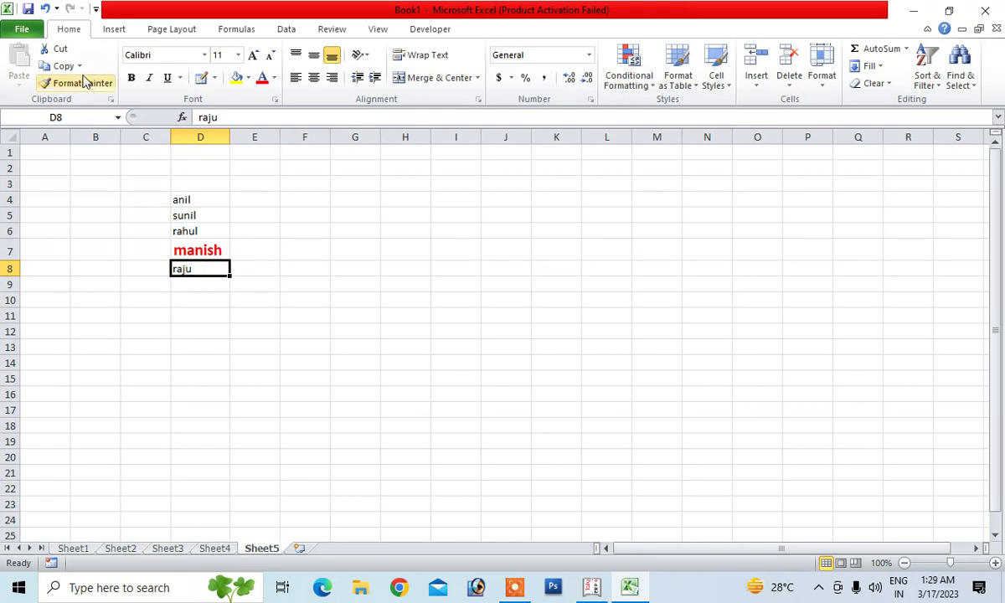
pyautogui.click(75, 83)
pyautogui.click(201, 251)
pyautogui.click(270, 187)
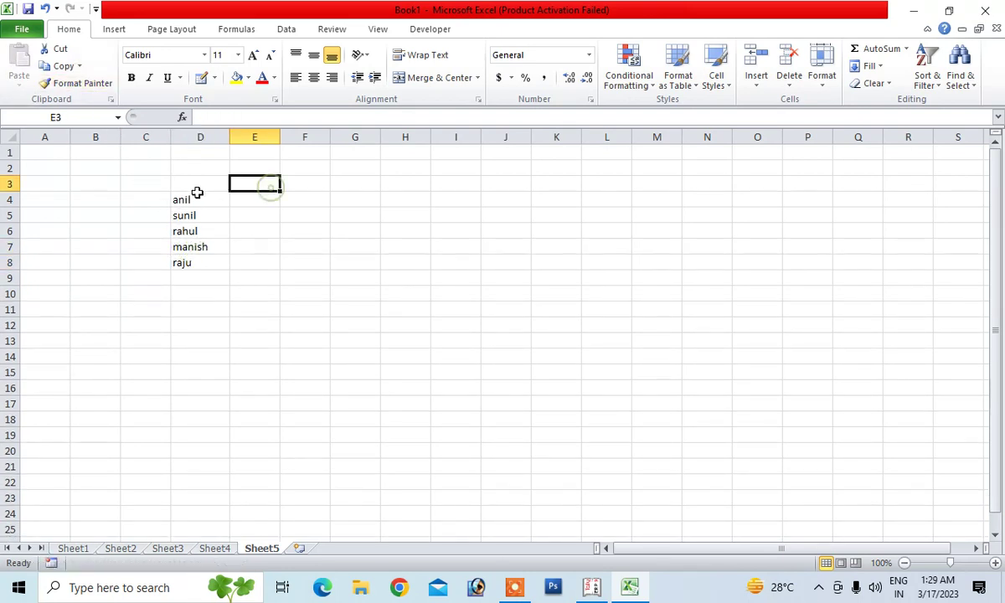
pyautogui.moveTo(197, 198); pyautogui.dragTo(213, 257)
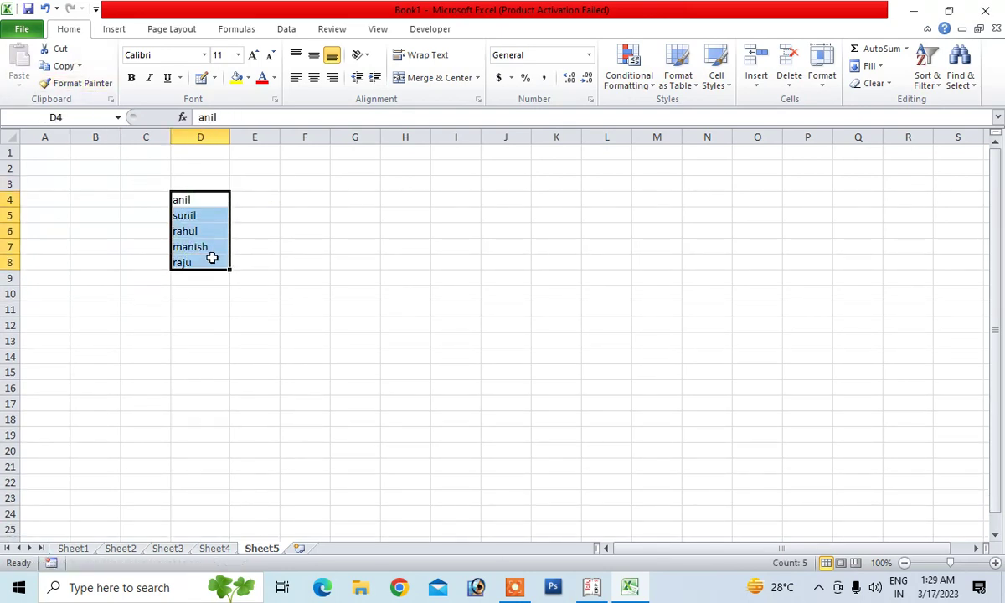
# Copy the names in D4:D8 and paste them at D9 and D14
pyautogui.hotkey('ctrl', 'c')
pyautogui.click(209, 285)
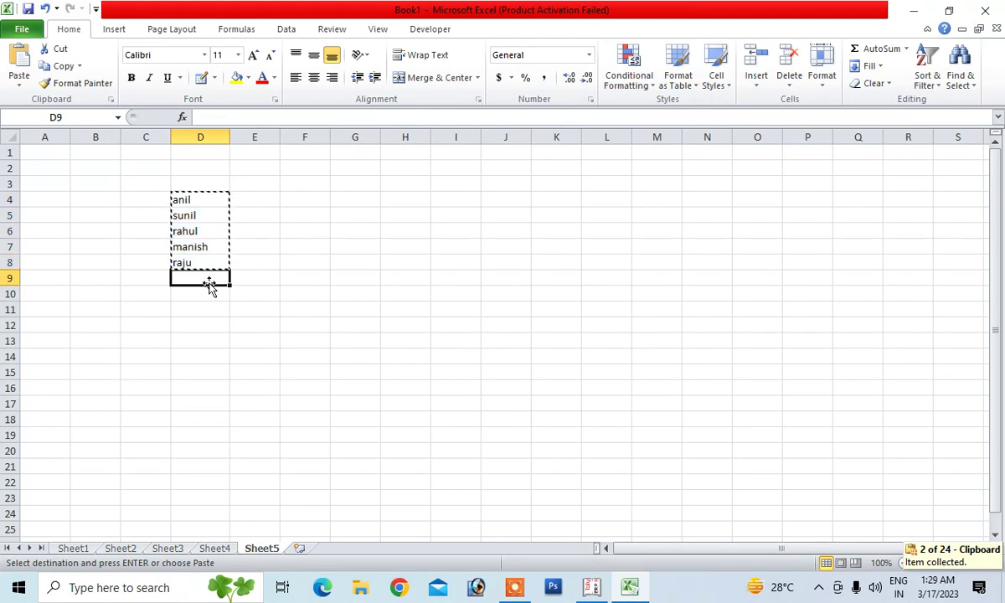
pyautogui.hotkey('ctrl', 'v')
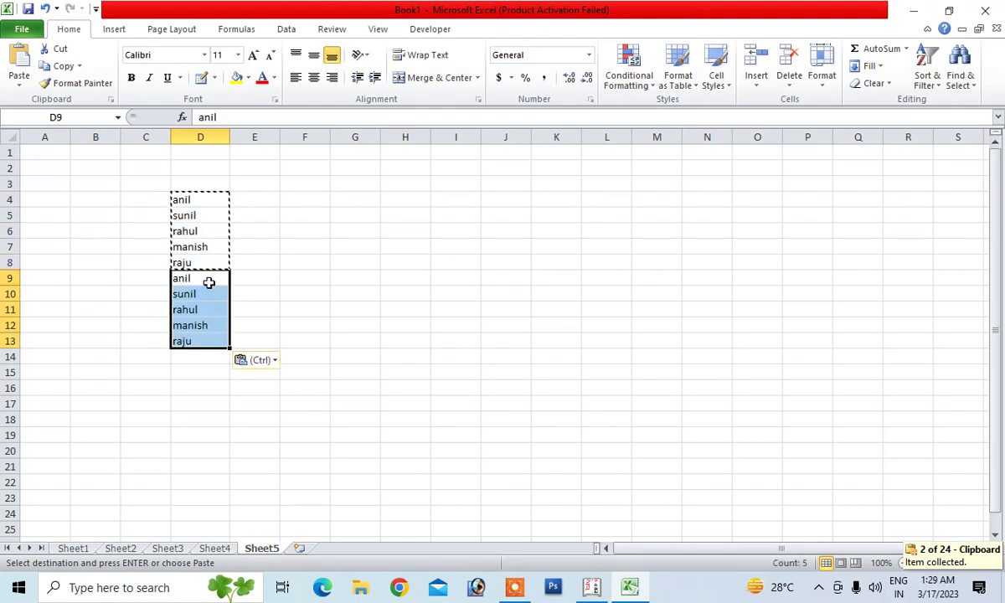
pyautogui.click(202, 356)
pyautogui.hotkey('ctrl', 'v')
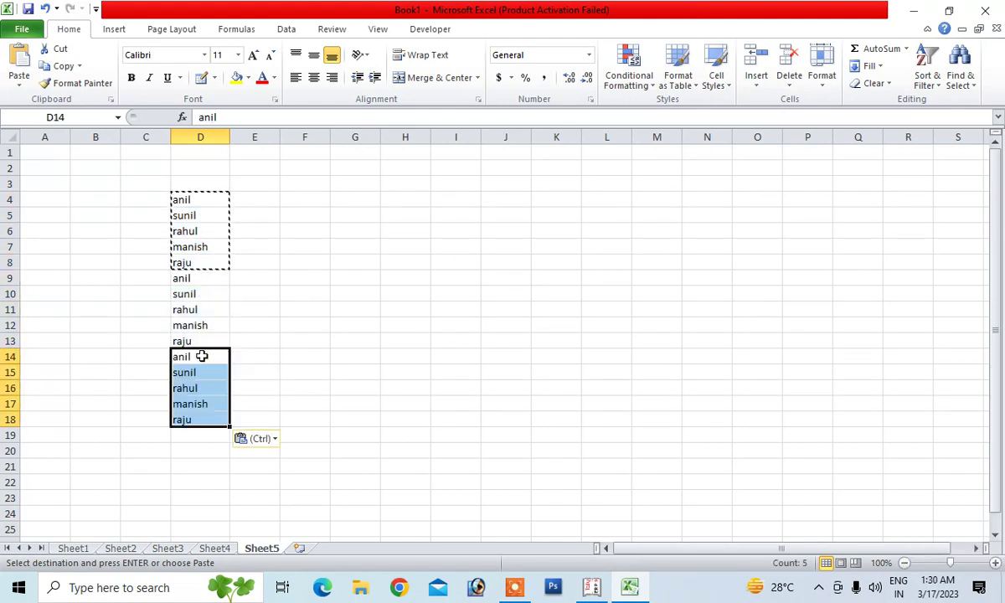
pyautogui.press('Escape')
pyautogui.click(305, 325)
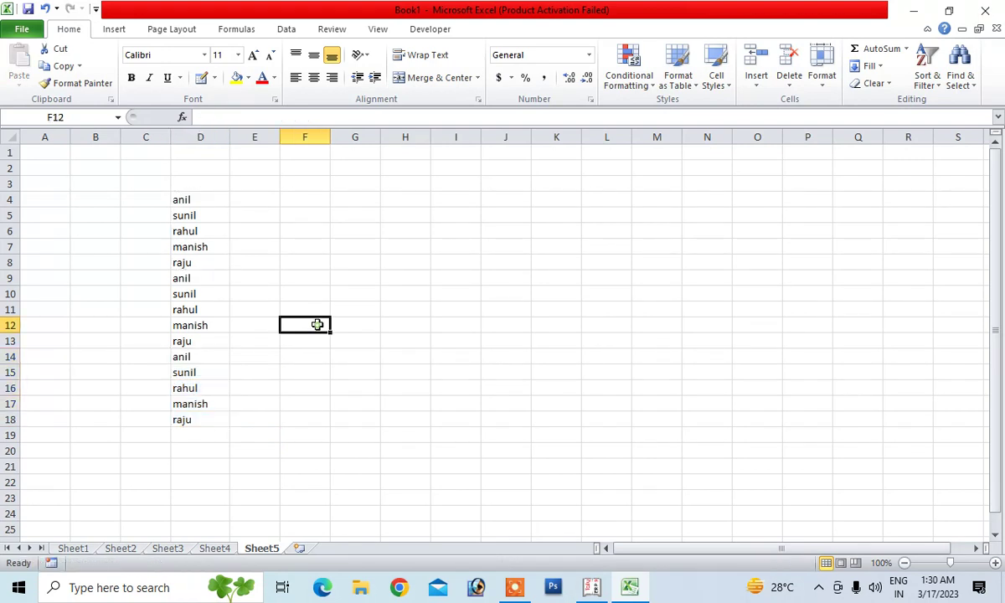
pyautogui.click(58, 158)
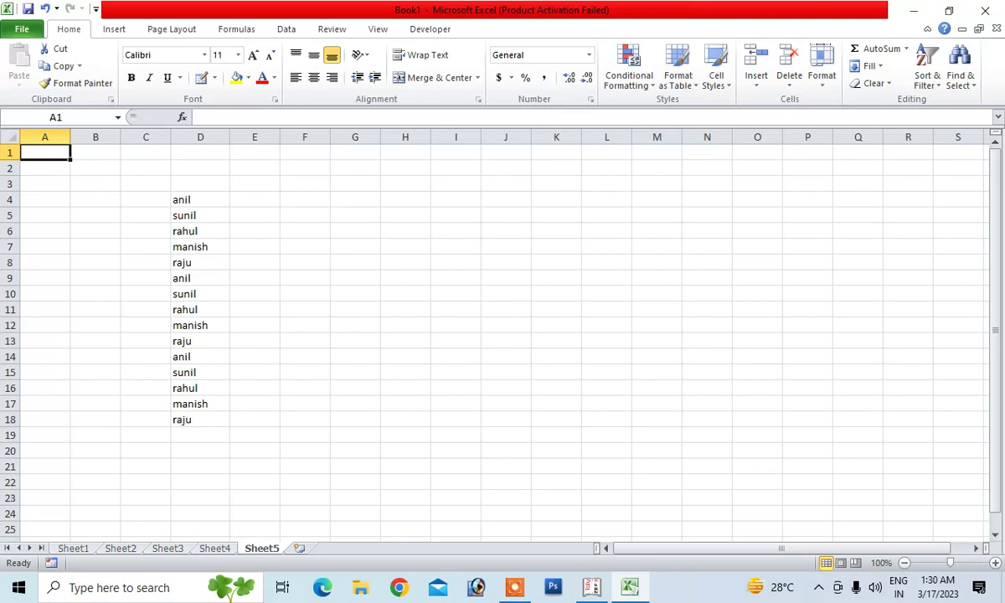
# Use Find to search the sheet for raju, landing on its first match in D8
pyautogui.click(961, 71)
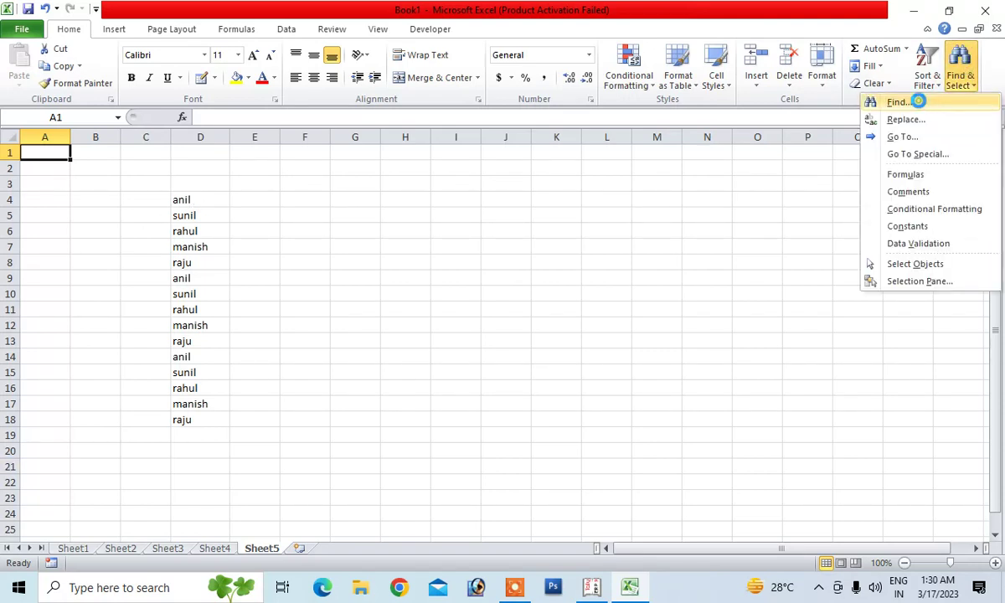
pyautogui.click(918, 101)
pyautogui.write('r')
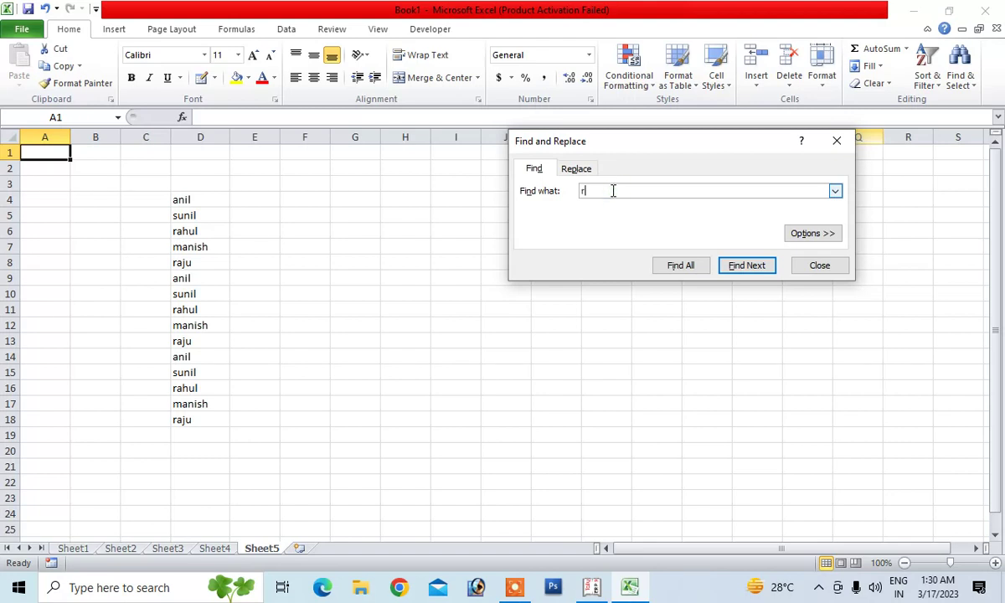
pyautogui.write('aju')
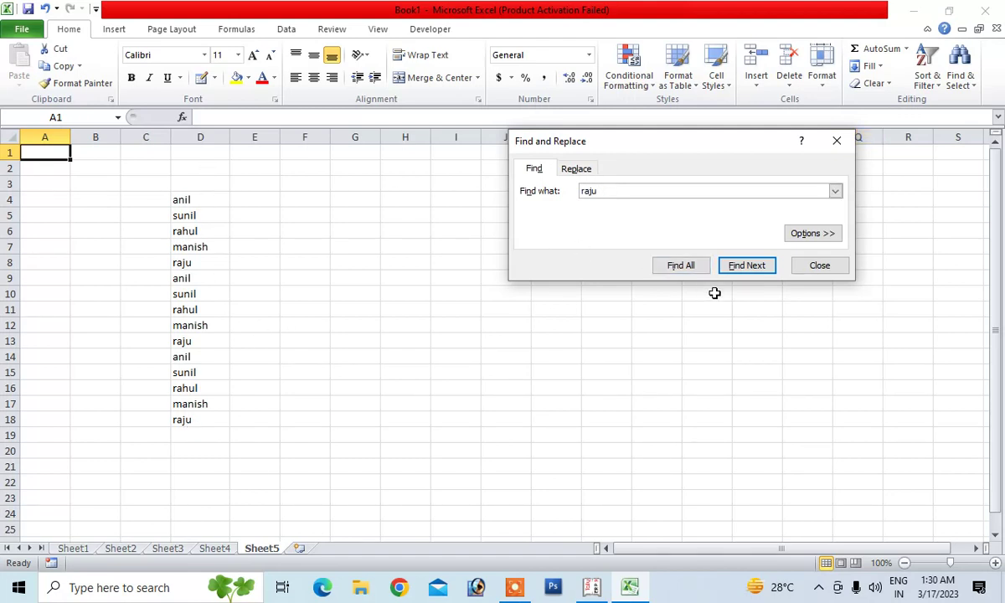
pyautogui.click(744, 270)
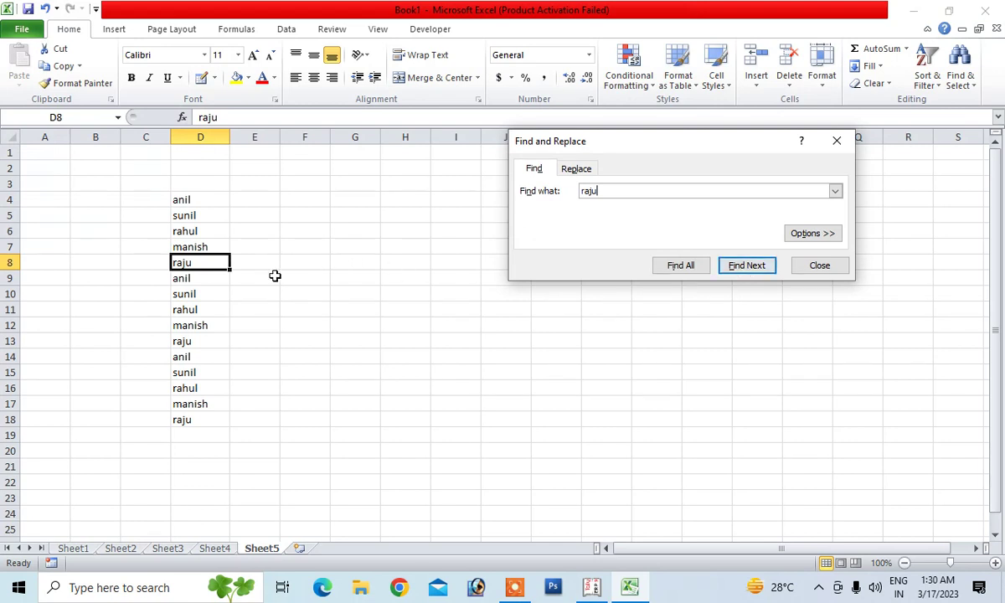
# Cycle through the raju matches in D13, D18 and back, then close the Find dialog
pyautogui.click(751, 268)
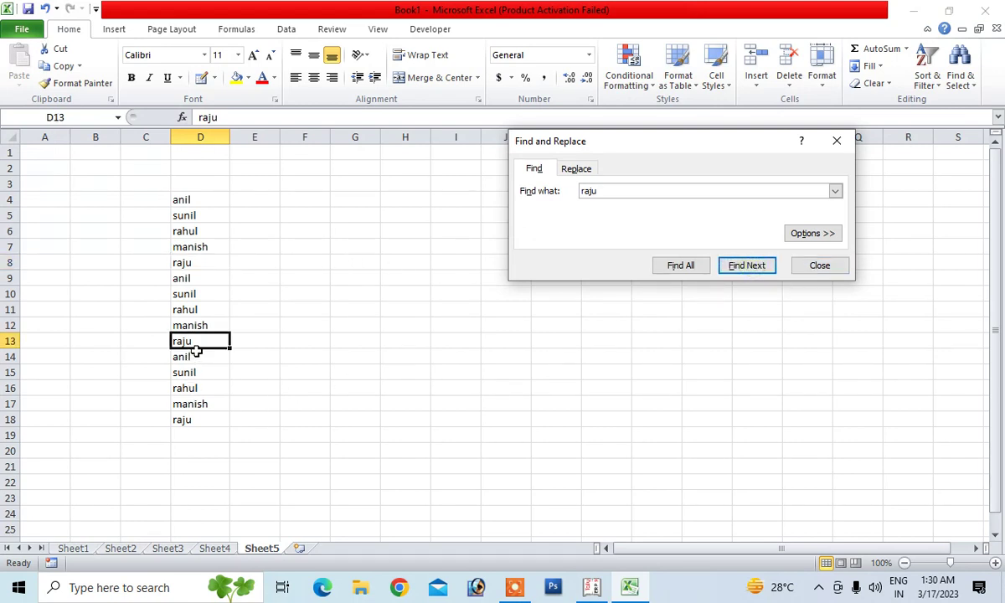
pyautogui.click(746, 268)
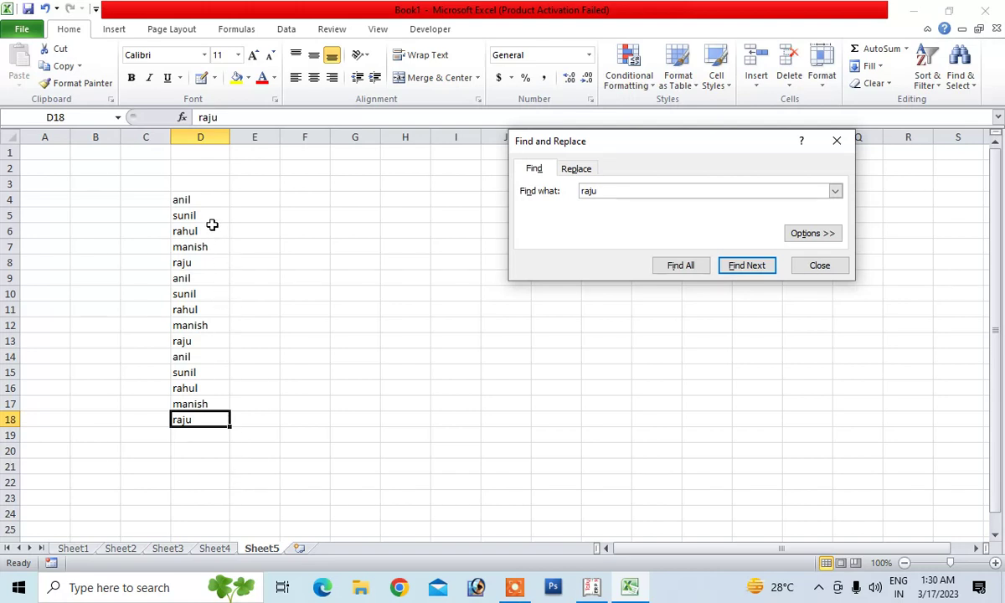
pyautogui.click(731, 268)
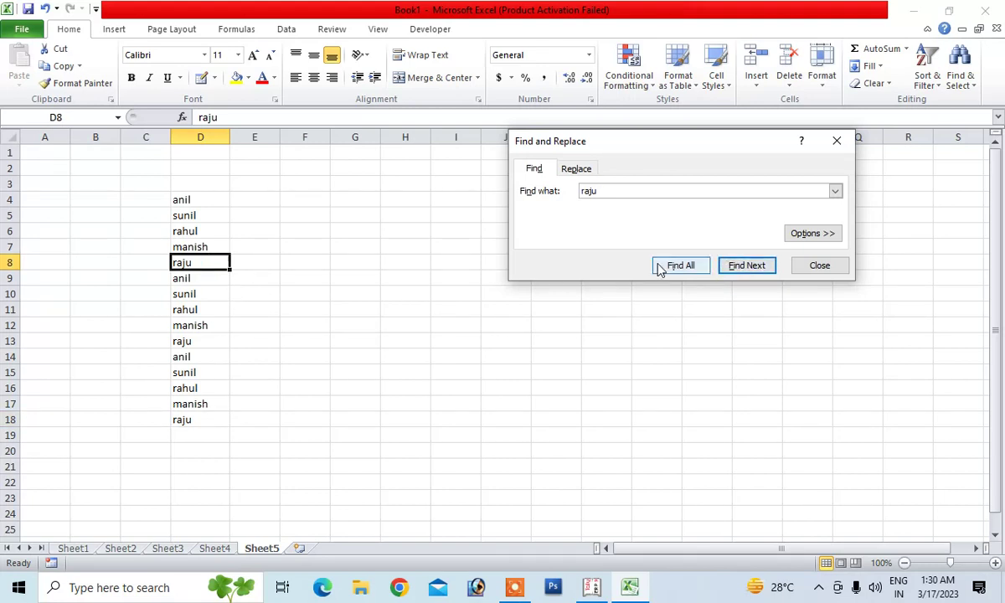
pyautogui.click(734, 272)
pyautogui.click(734, 275)
pyautogui.doubleClick(734, 274)
pyautogui.doubleClick(734, 275)
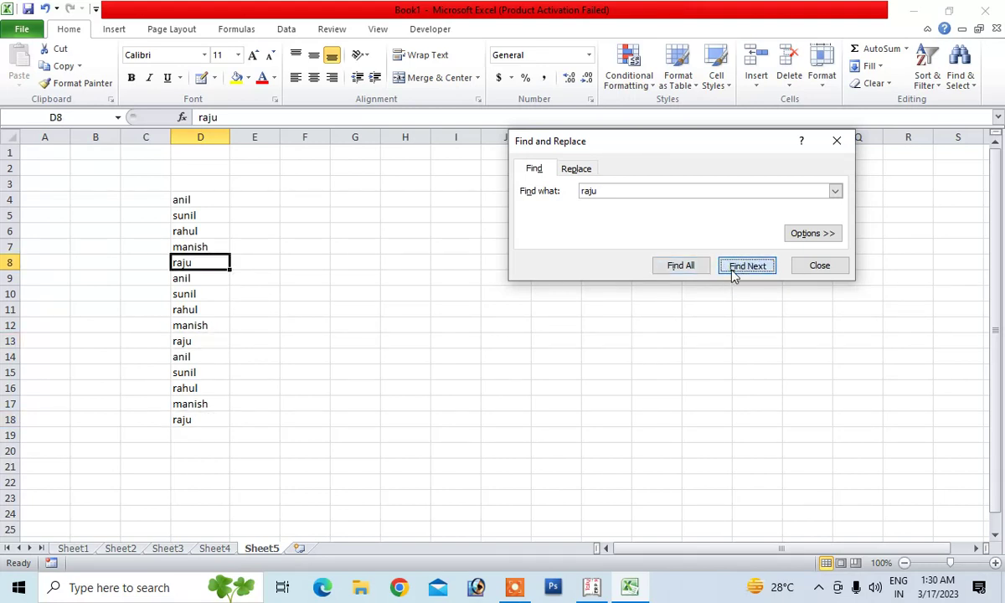
pyautogui.click(734, 275)
pyautogui.doubleClick(734, 274)
pyautogui.click(734, 274)
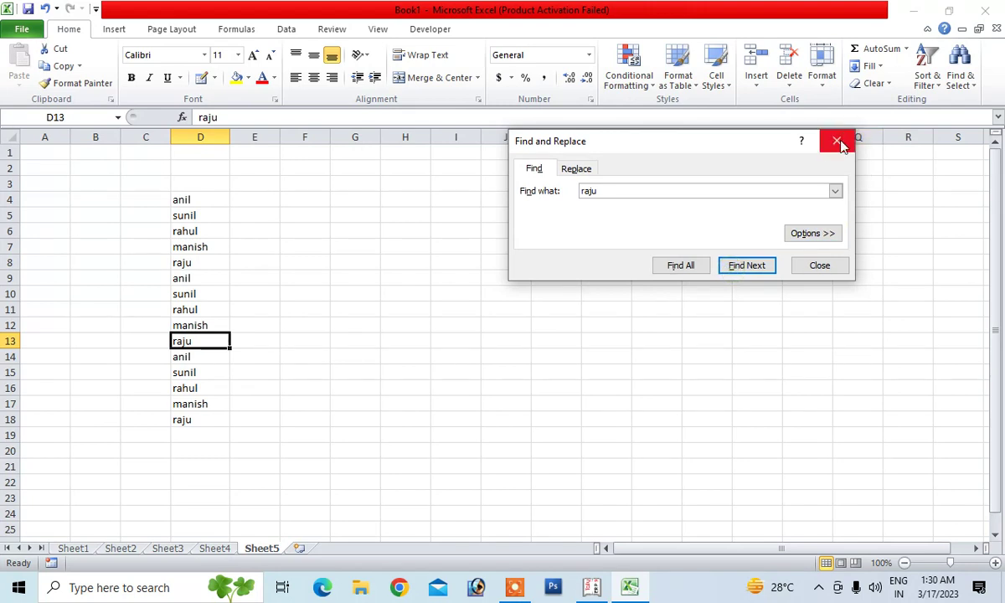
pyautogui.click(837, 140)
pyautogui.click(552, 285)
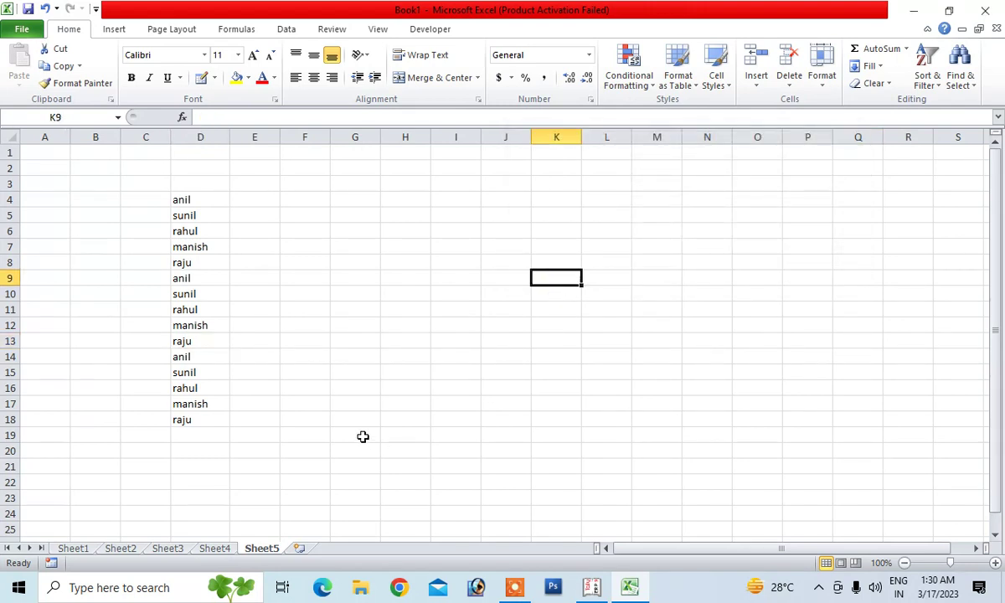
pyautogui.click(455, 371)
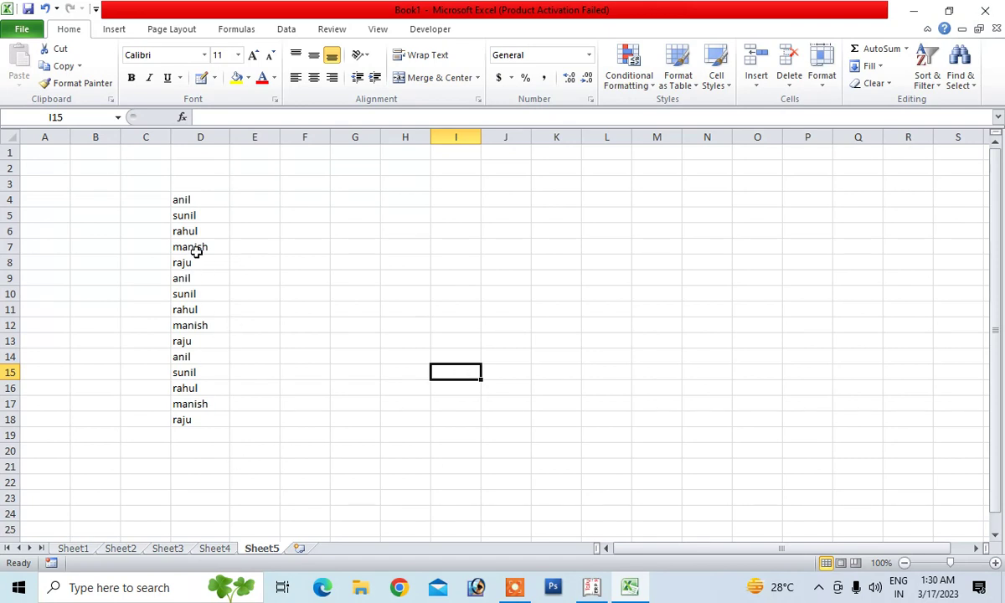
pyautogui.moveTo(193, 248); pyautogui.dragTo(193, 341)
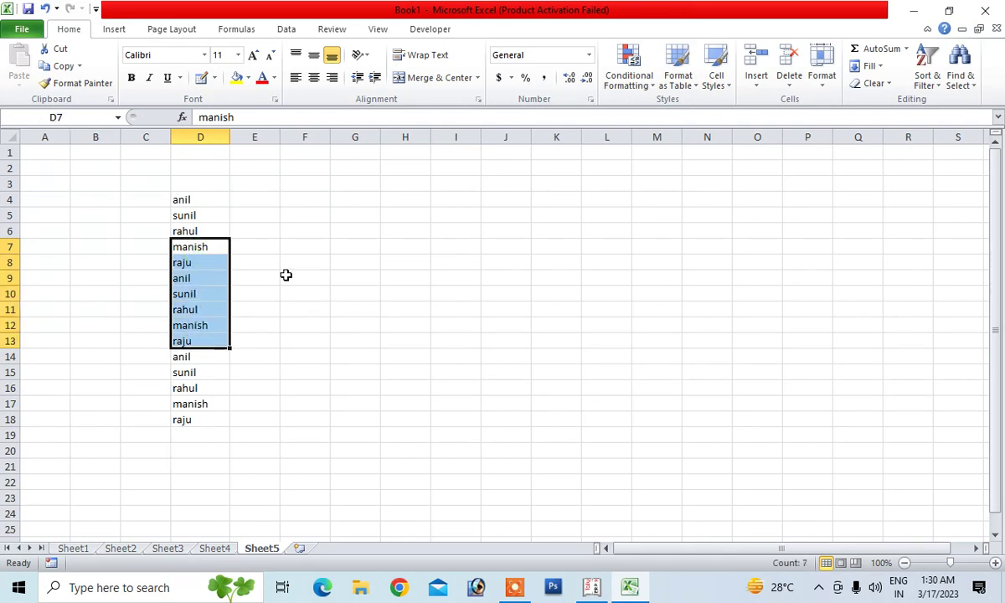
pyautogui.click(875, 84)
pyautogui.click(880, 101)
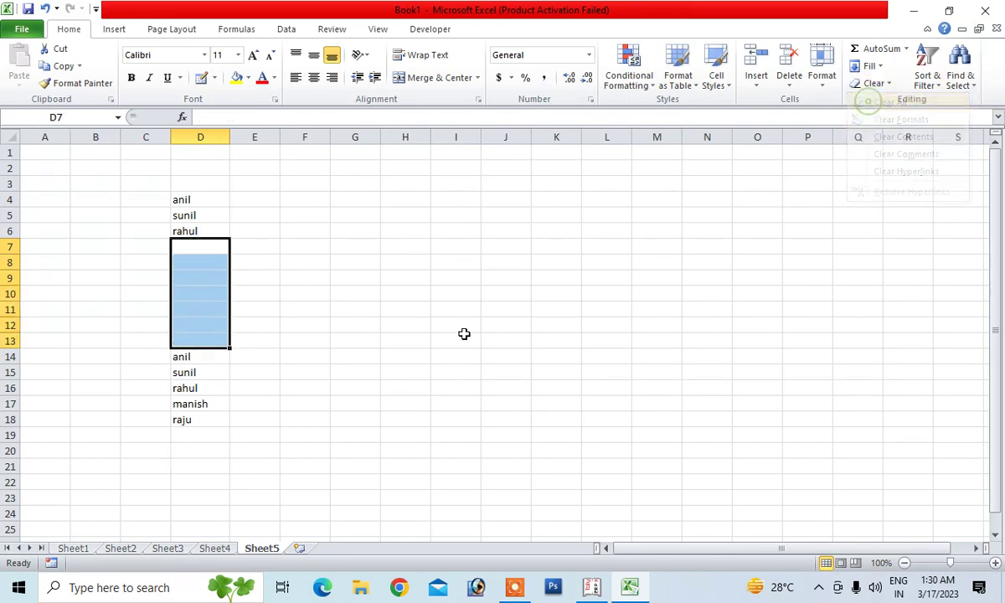
pyautogui.hotkey('ctrl', 'z')
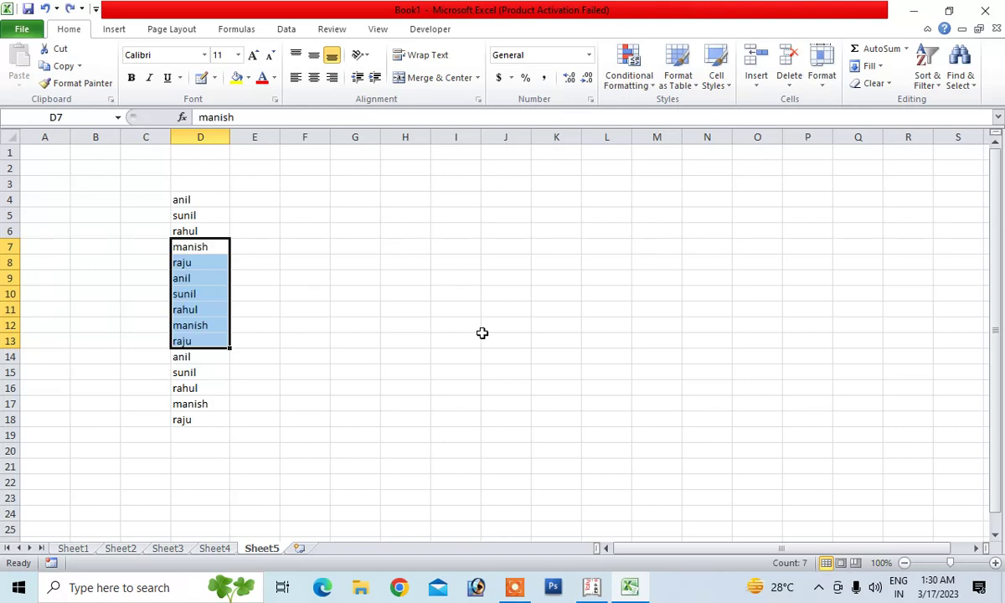
pyautogui.press('Delete')
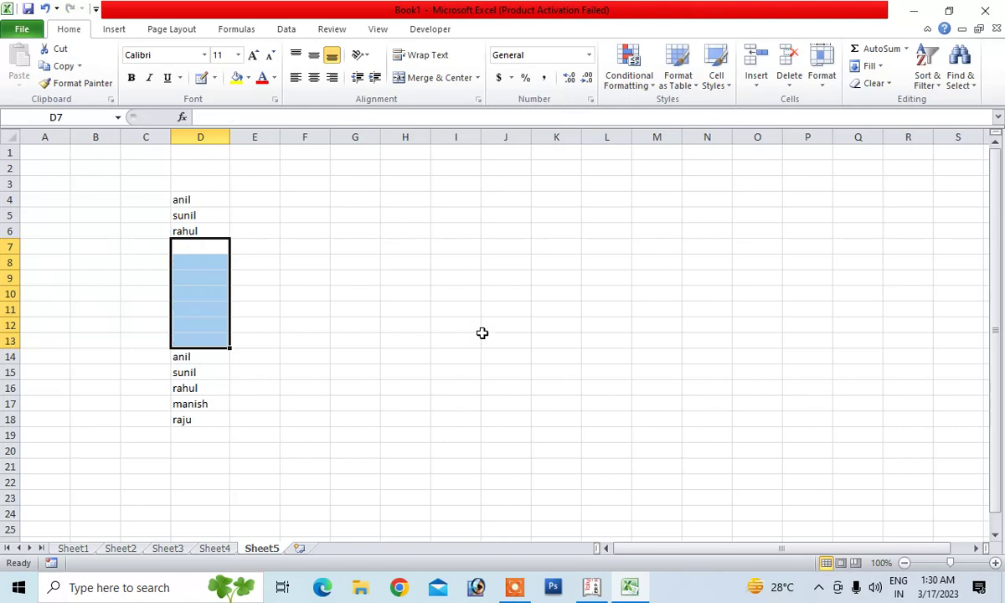
pyautogui.hotkey('ctrl', 'z')
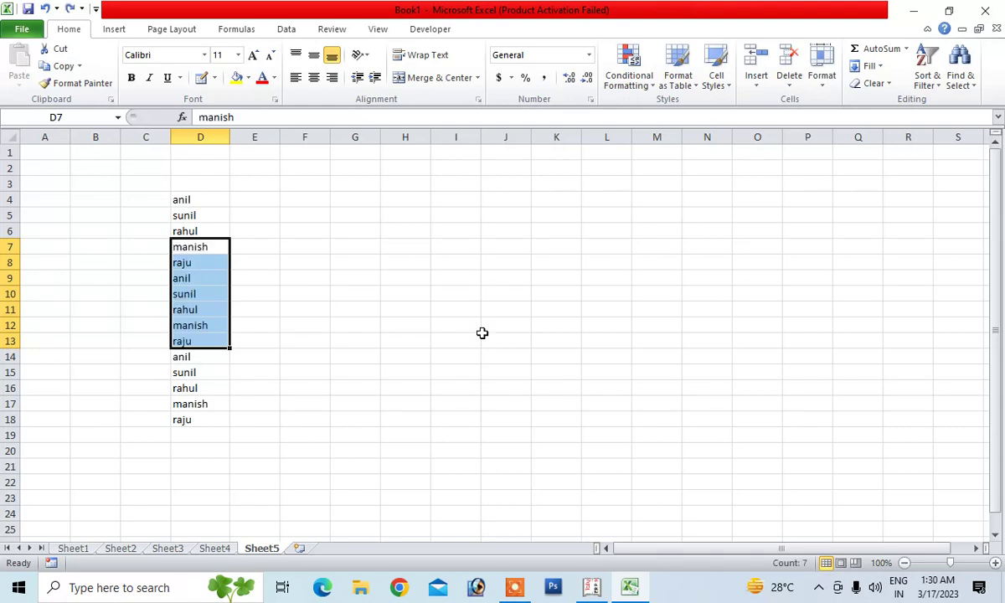
pyautogui.click(355, 294)
# Give D4:D18 a yellow fill with bold red size-14 text
pyautogui.moveTo(185, 198)
pyautogui.mouseDown()
pyautogui.moveTo(163, 388)
pyautogui.moveTo(178, 418)
pyautogui.mouseUp()
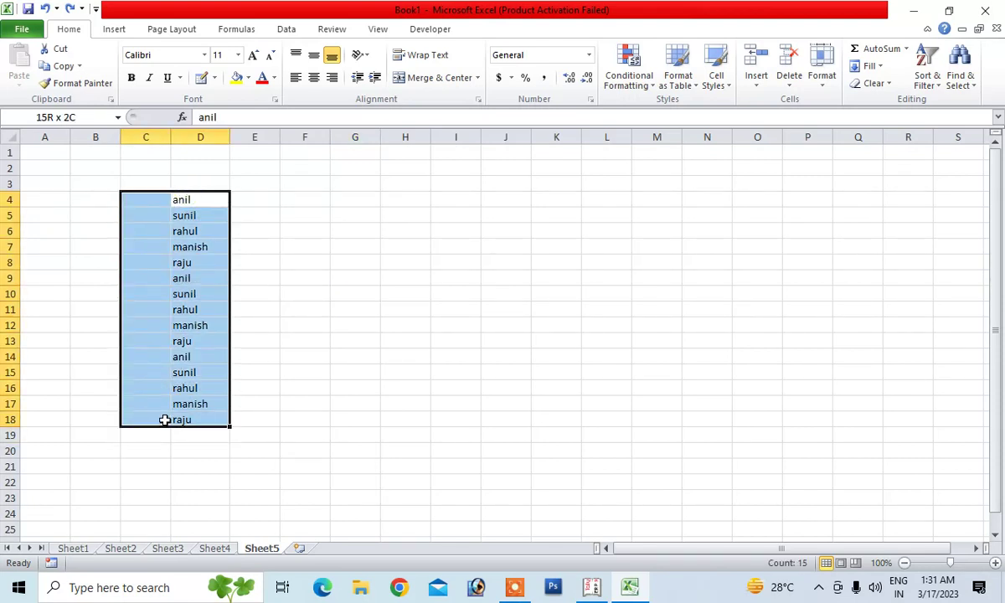
pyautogui.click(237, 77)
pyautogui.click(262, 77)
pyautogui.click(130, 77)
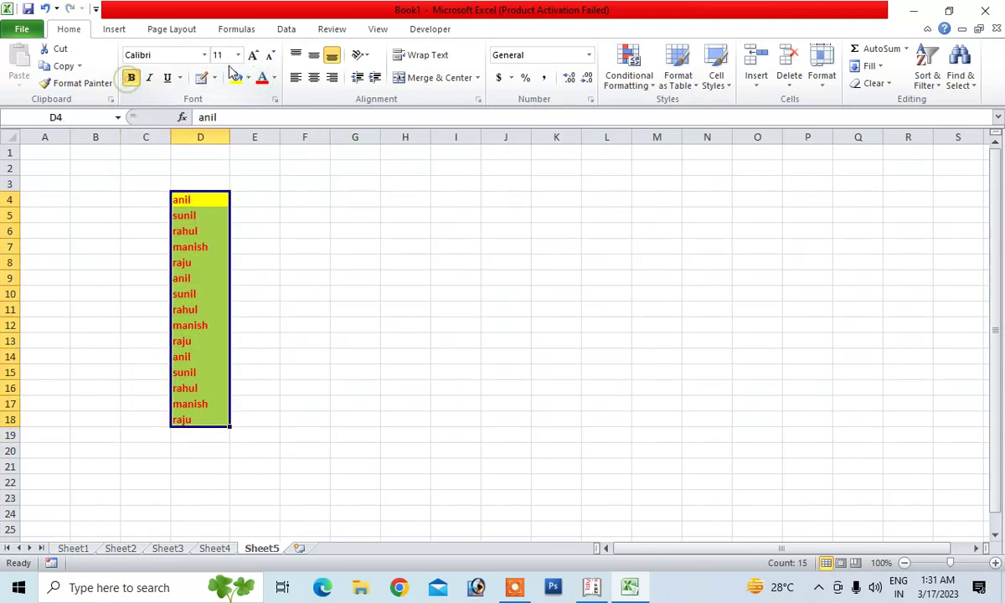
pyautogui.click(254, 55)
pyautogui.click(254, 54)
pyautogui.click(385, 355)
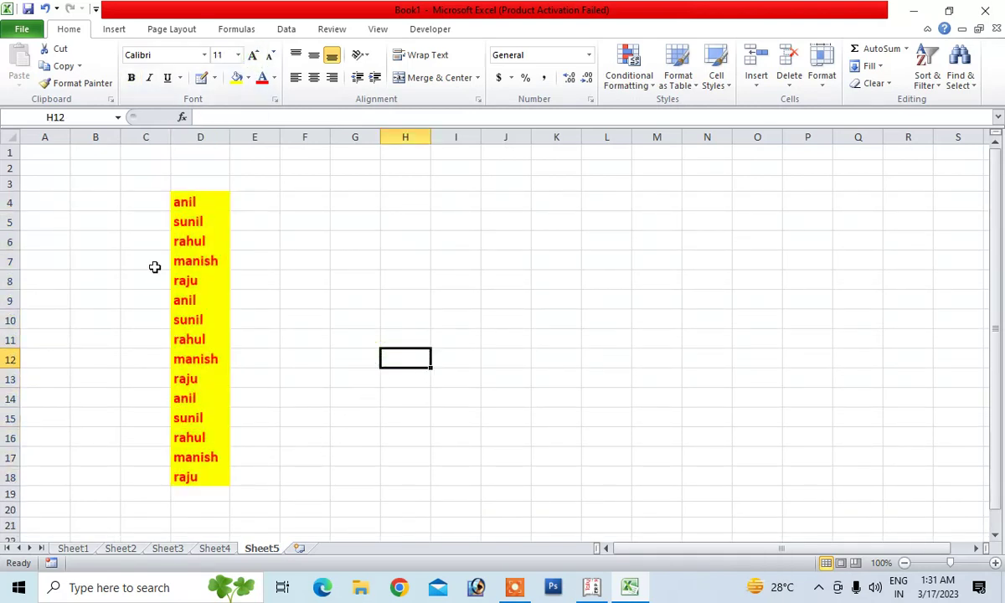
# Delete the names in D7:D15, undo the deletion, and reselect D4:D18
pyautogui.moveTo(185, 261); pyautogui.dragTo(191, 418)
pyautogui.press('Delete')
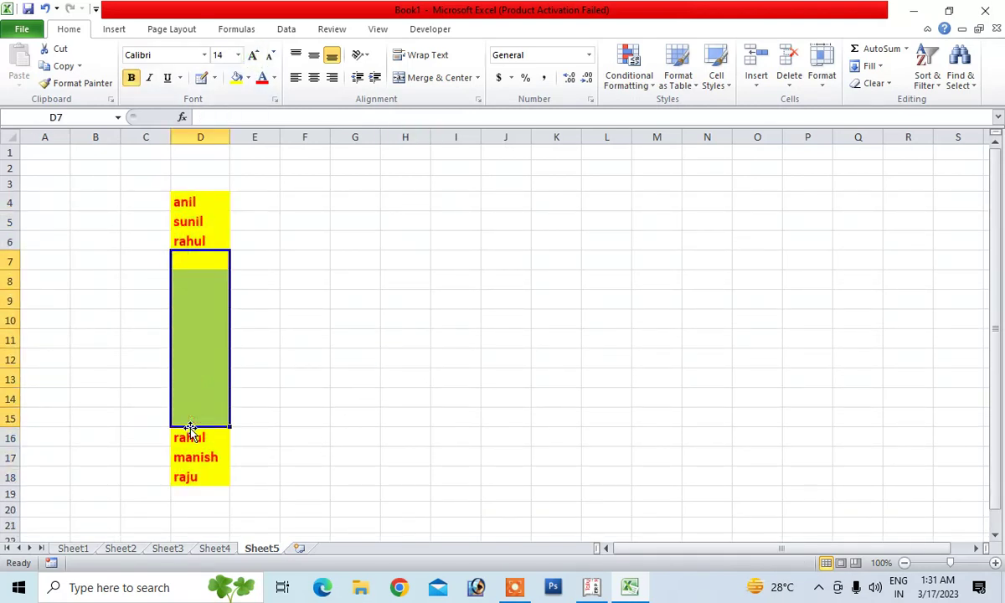
pyautogui.click(319, 432)
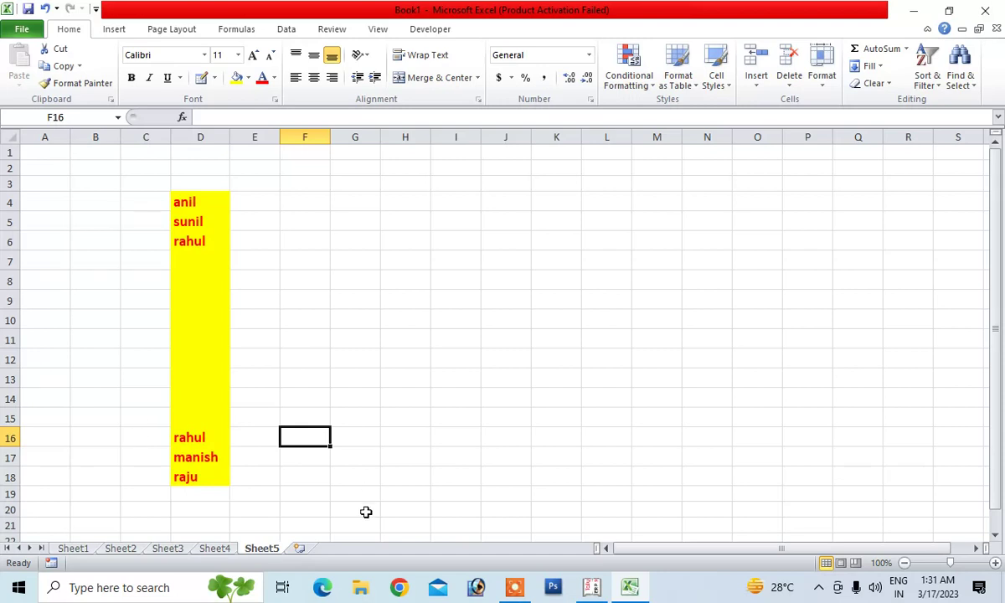
pyautogui.hotkey('ctrl', 'z')
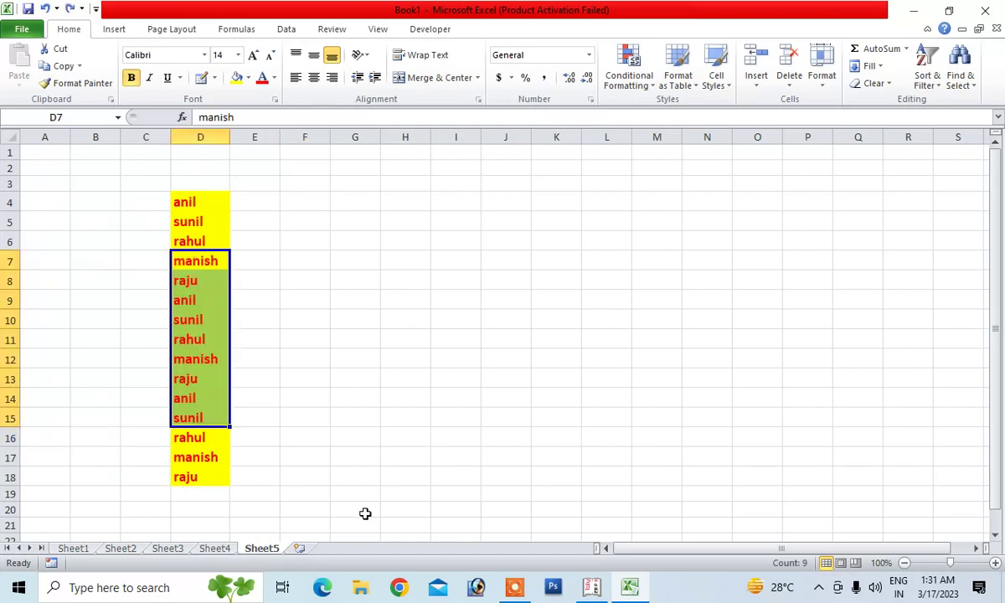
pyautogui.click(398, 320)
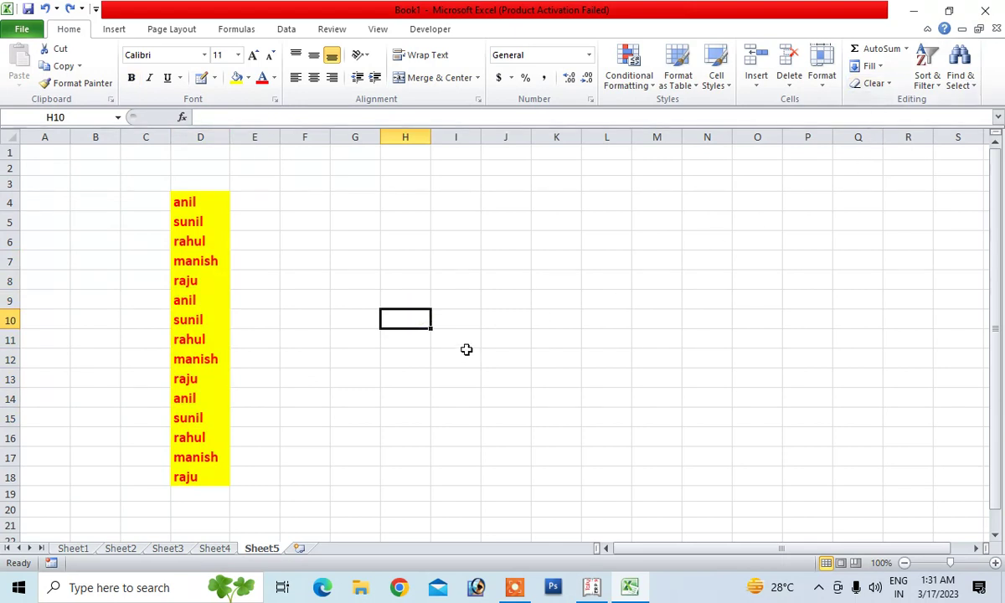
pyautogui.moveTo(203, 202); pyautogui.dragTo(198, 474)
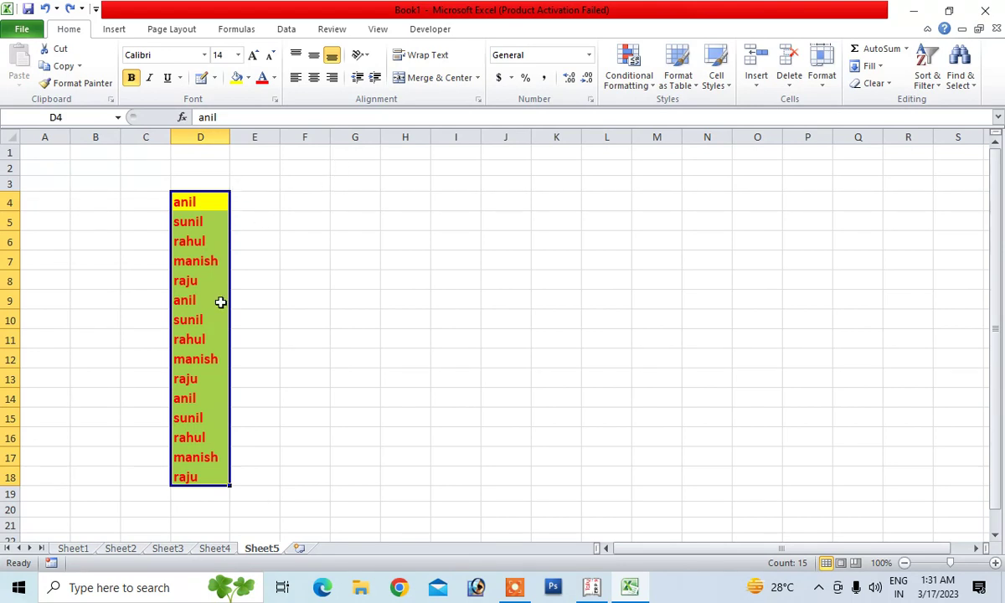
# Try Clear Formats and then Clear Contents on D4:D18, undoing each one
pyautogui.click(890, 84)
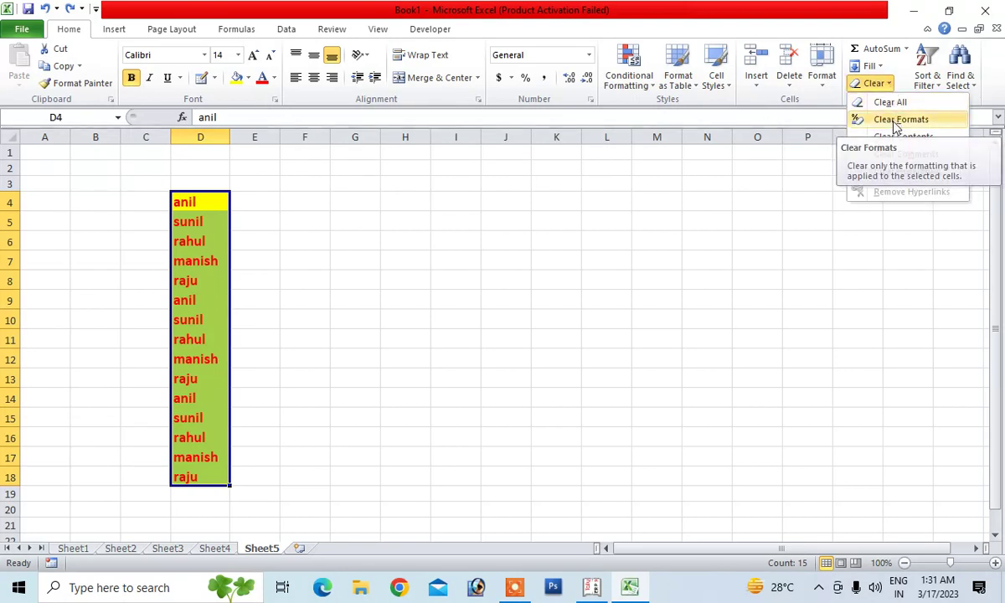
pyautogui.click(896, 122)
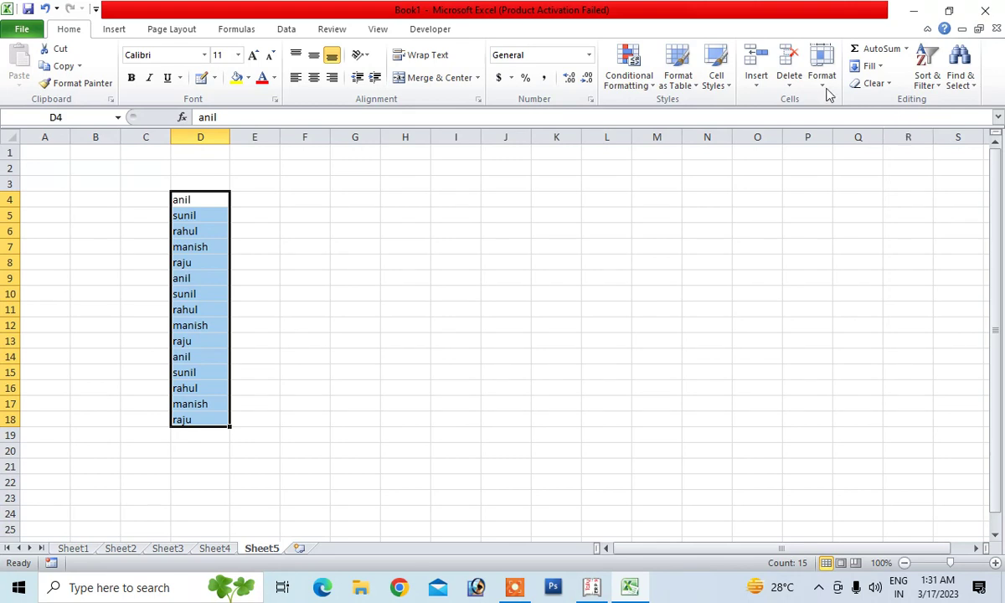
pyautogui.click(45, 8)
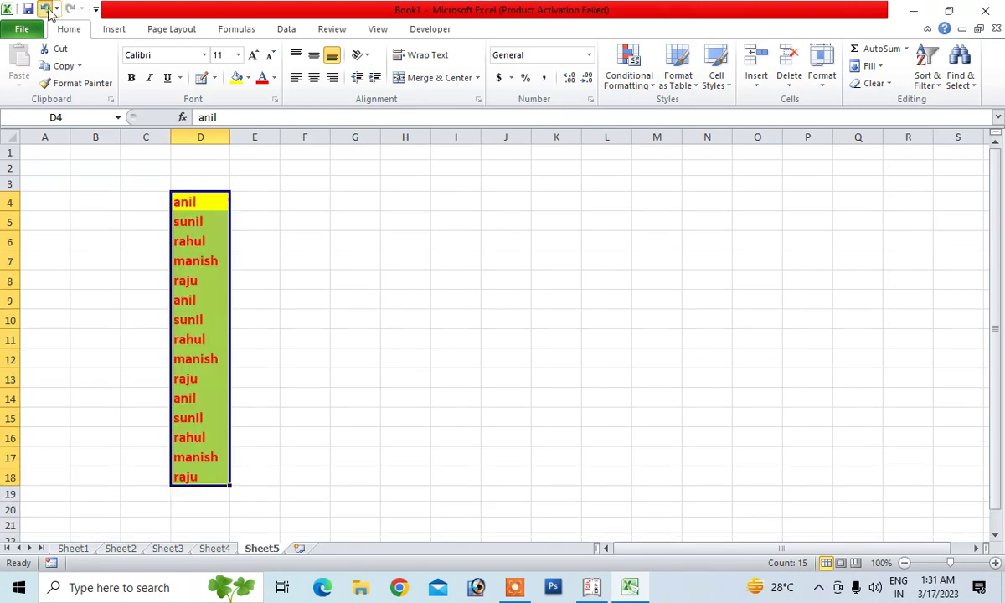
pyautogui.click(893, 86)
pyautogui.click(902, 136)
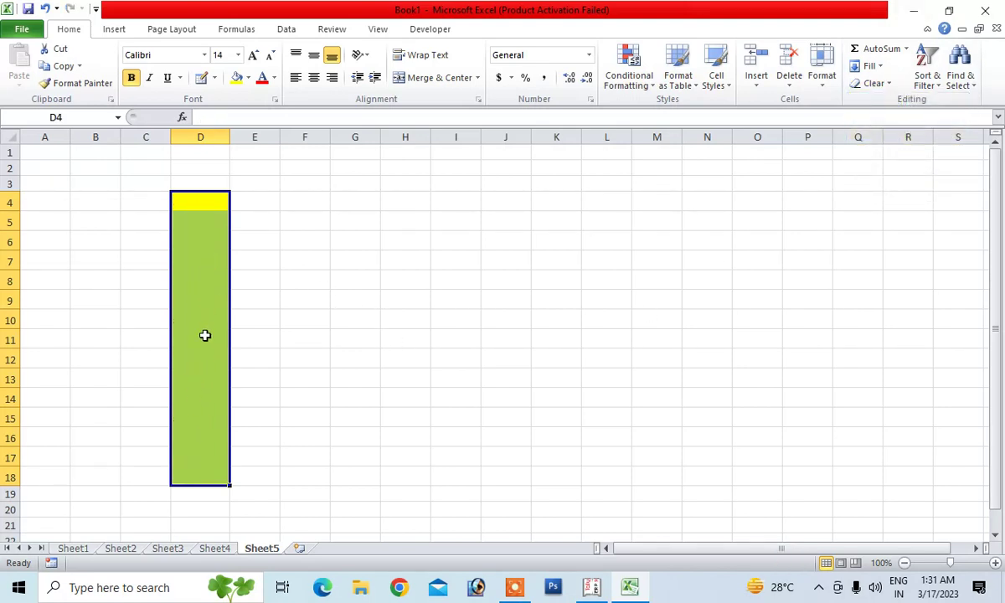
pyautogui.click(46, 8)
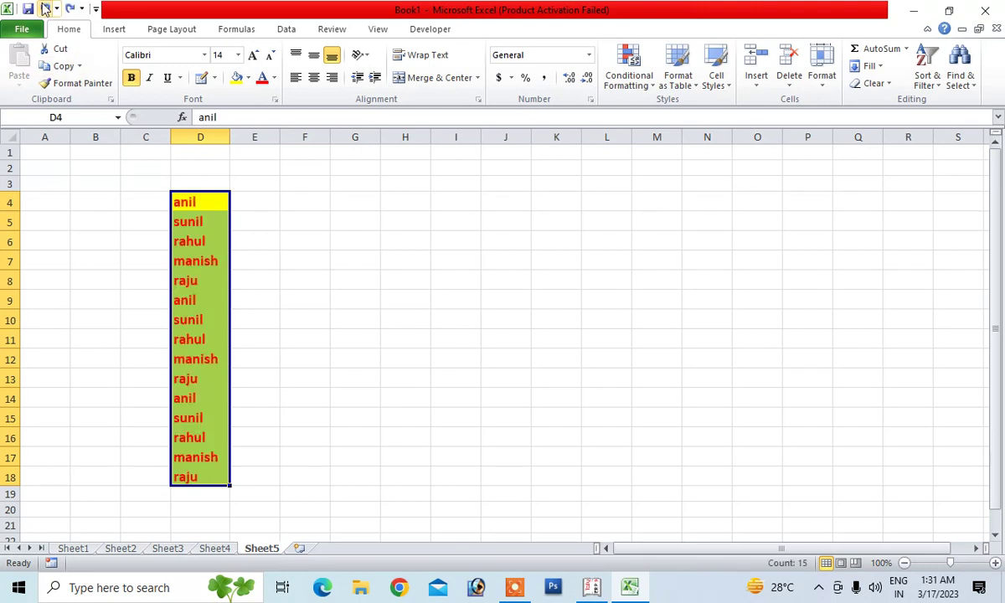
# Remove the names and all formatting from D4:D18 with Clear All
pyautogui.click(878, 84)
pyautogui.click(890, 102)
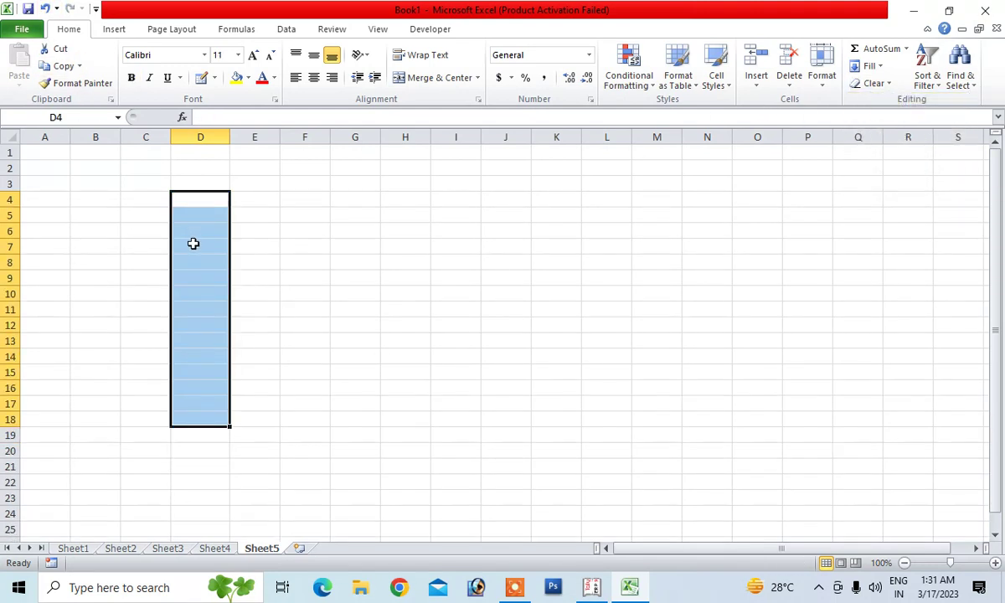
pyautogui.click(303, 346)
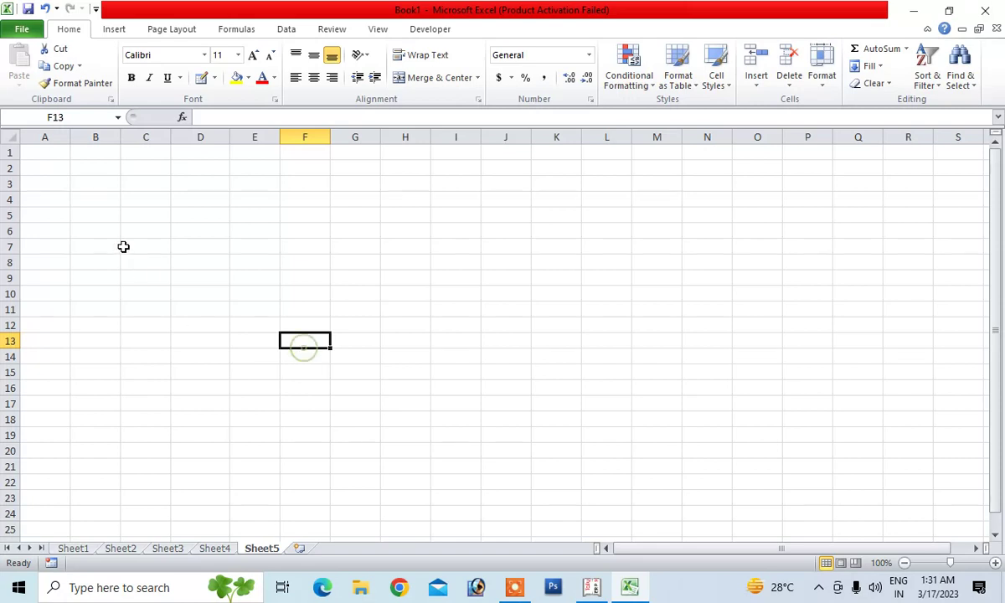
pyautogui.click(489, 327)
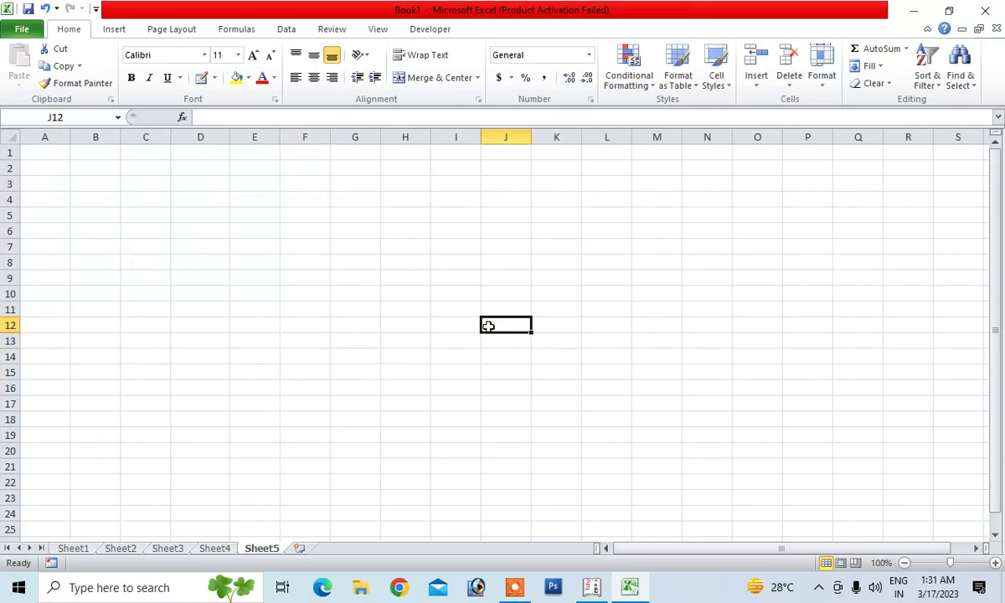